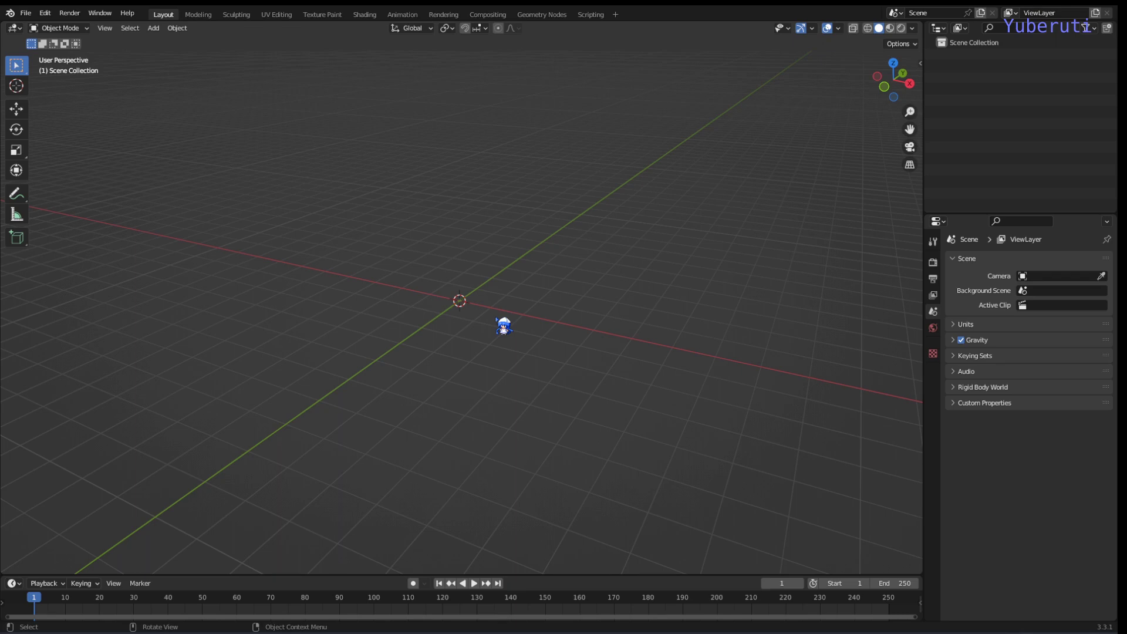
- Add a plane mesh at the world origin and enter Edit Mode on it
middle_drag(504, 326, 490, 370)
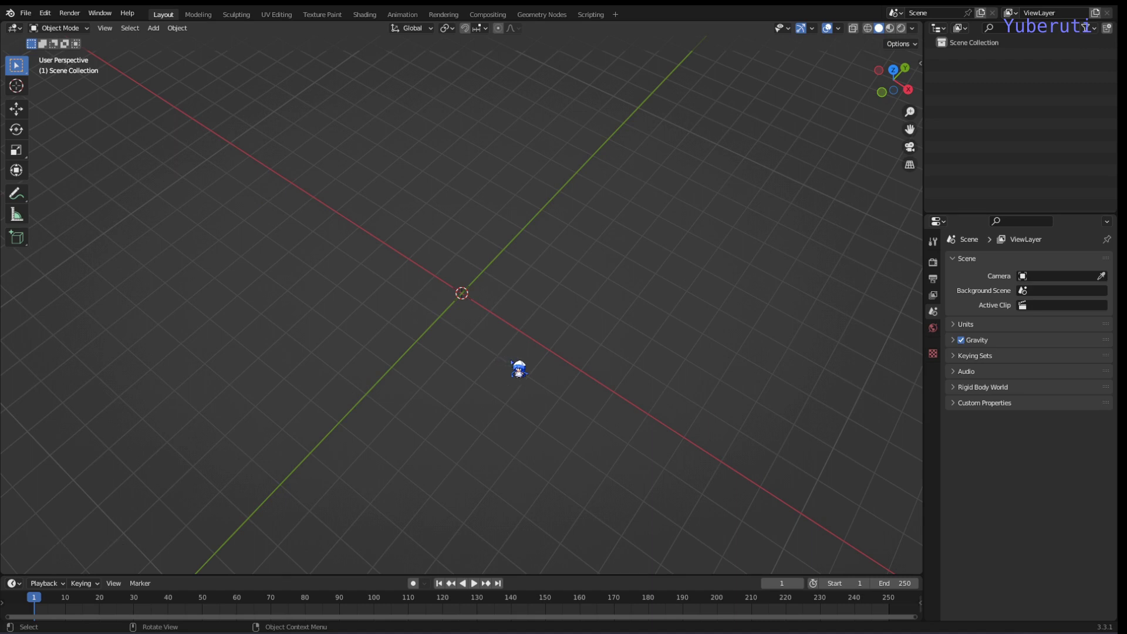
middle_drag(516, 370, 530, 368)
key(shift+a)
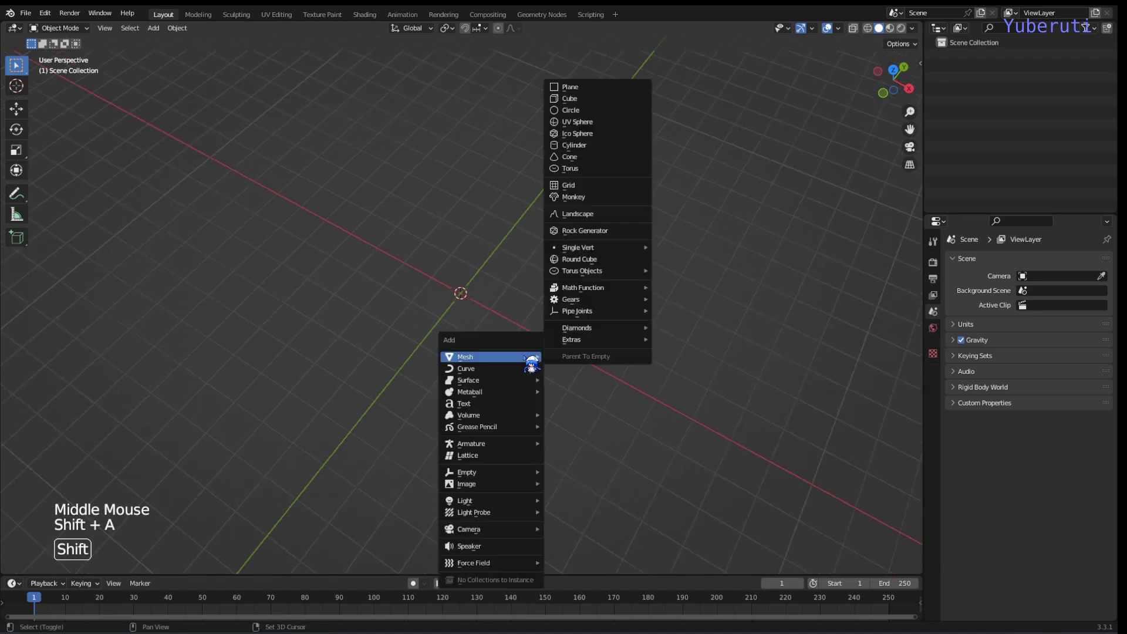
click(598, 90)
middle_drag(551, 327, 558, 364)
key(Tab)
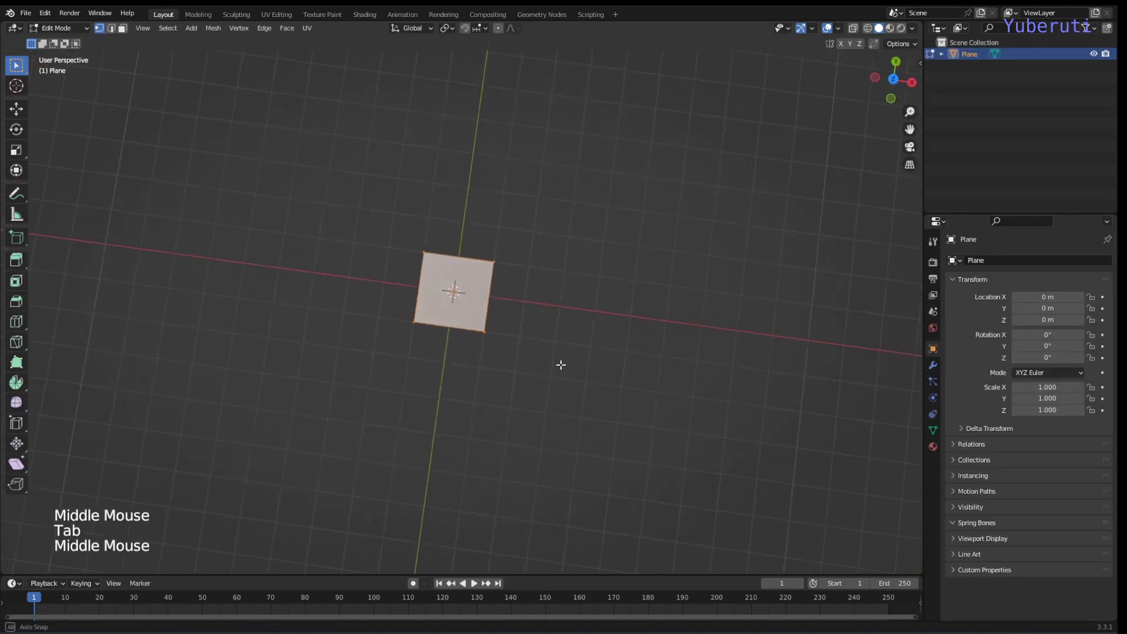
- In the top view, merge all of the plane's vertices at their center into a single vertex
click(893, 79)
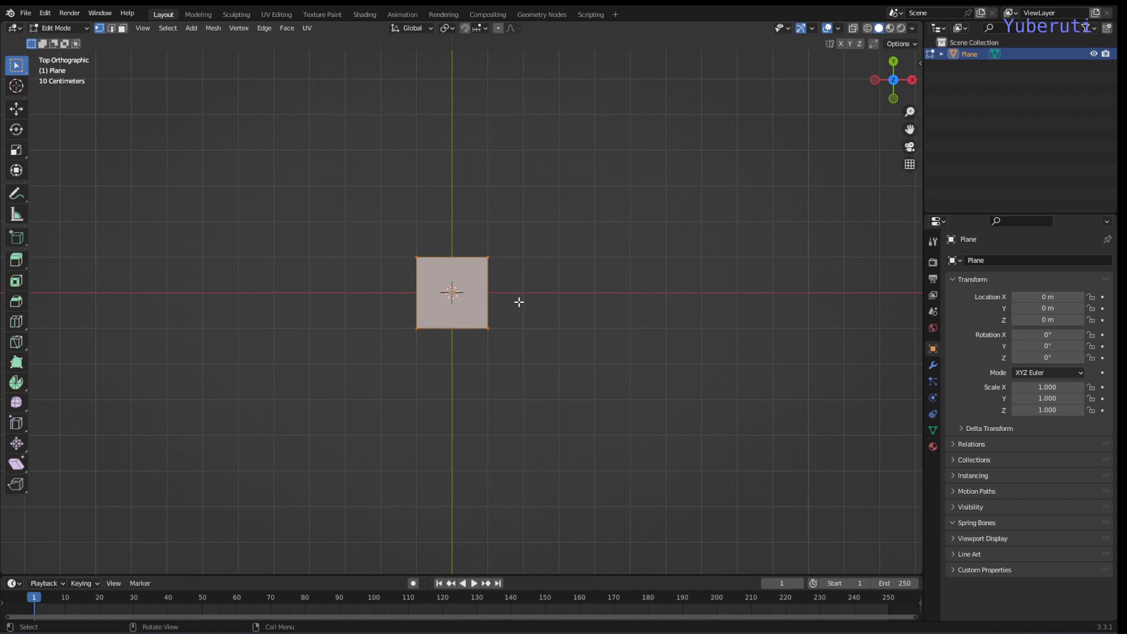
key(m)
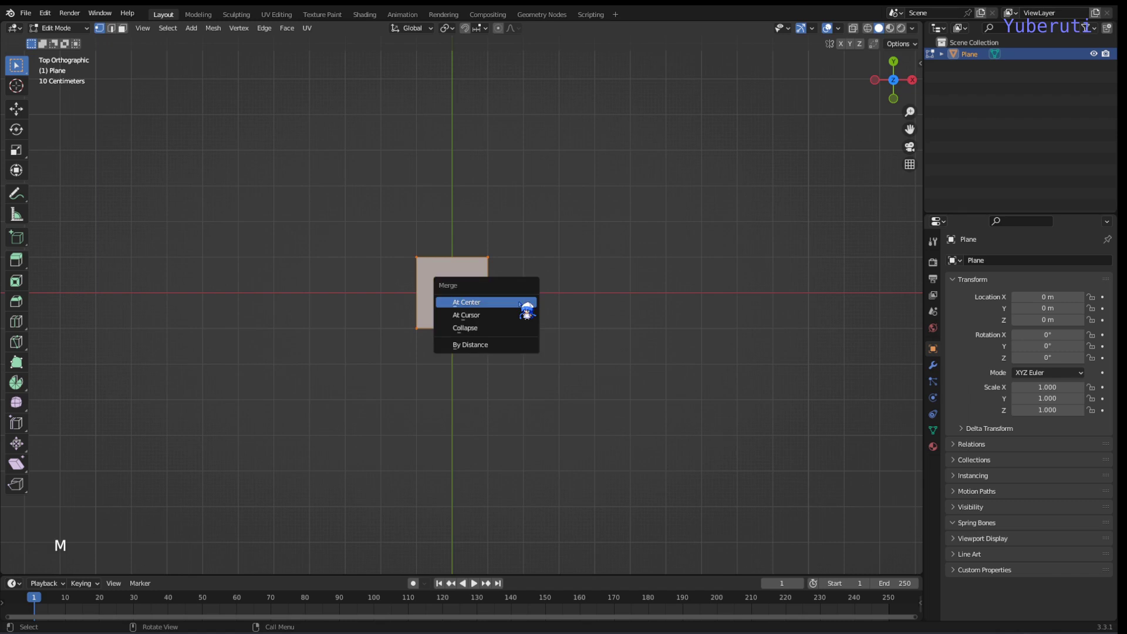
click(519, 301)
shift+middle_drag(487, 287, 566, 337)
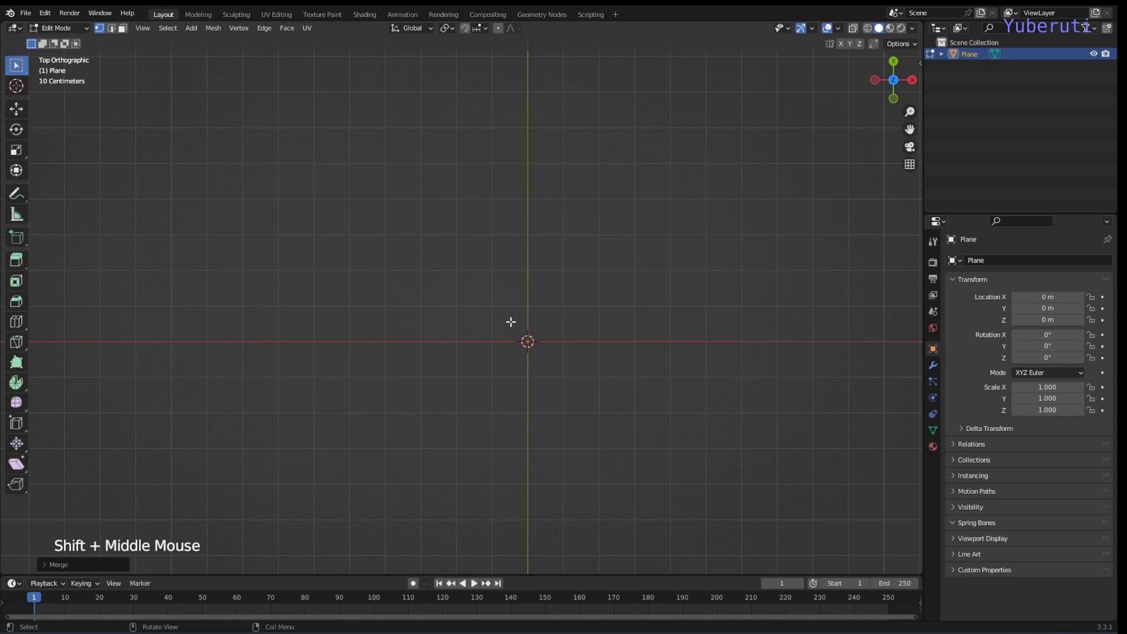
- Extrude a three-segment branch from the origin vertex, first diagonally up to the right, then upward twice along Y
drag(511, 322, 552, 368)
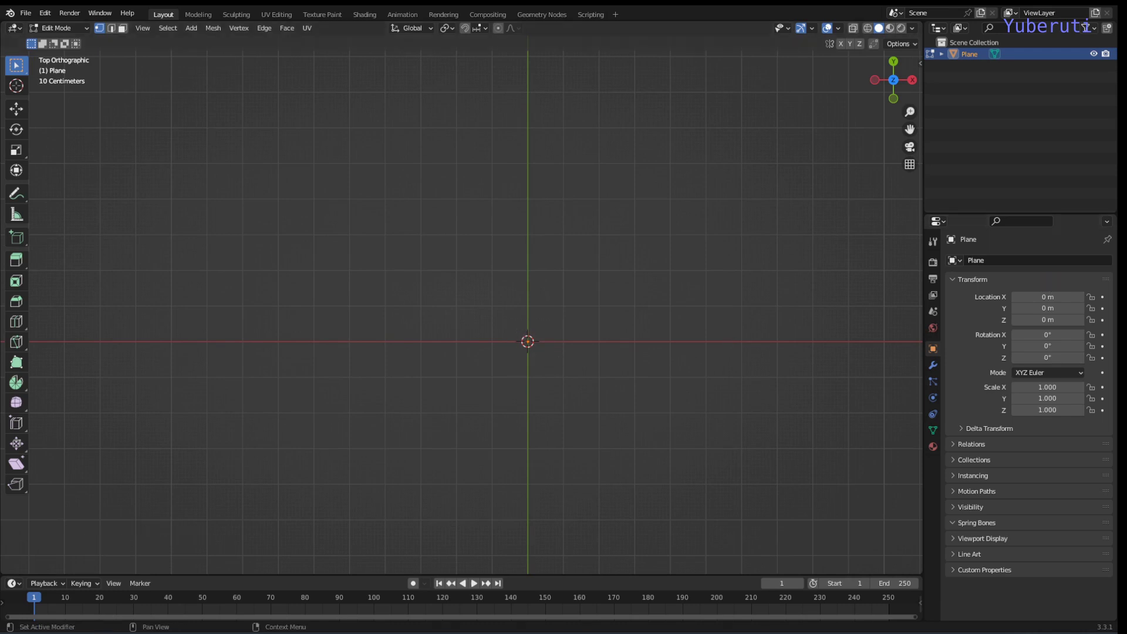
drag(454, 310, 571, 393)
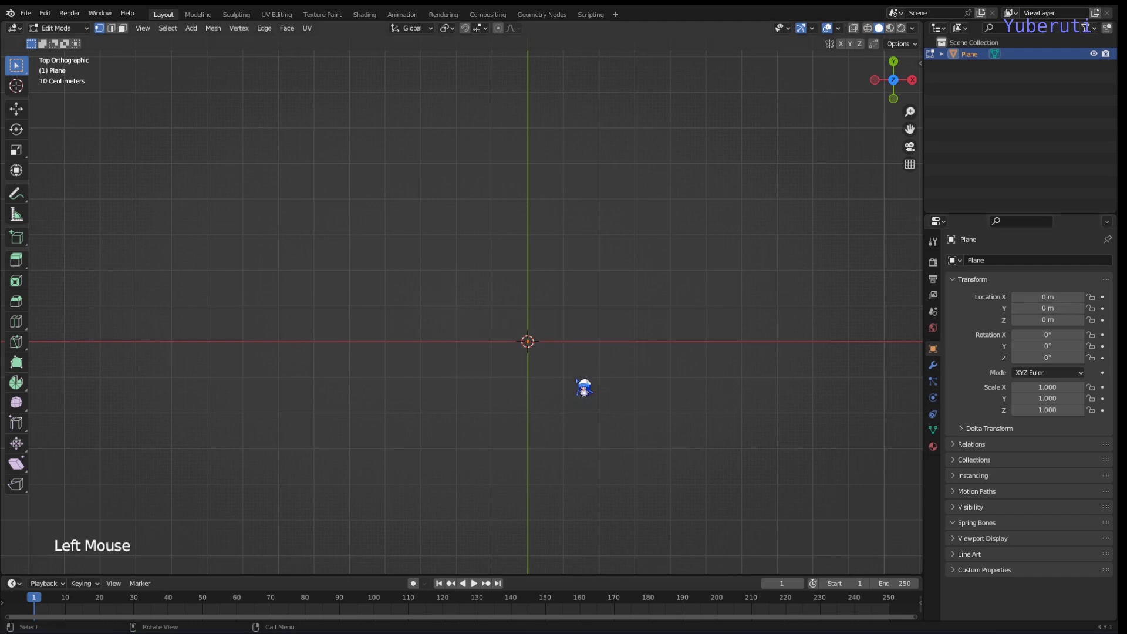
key(e)
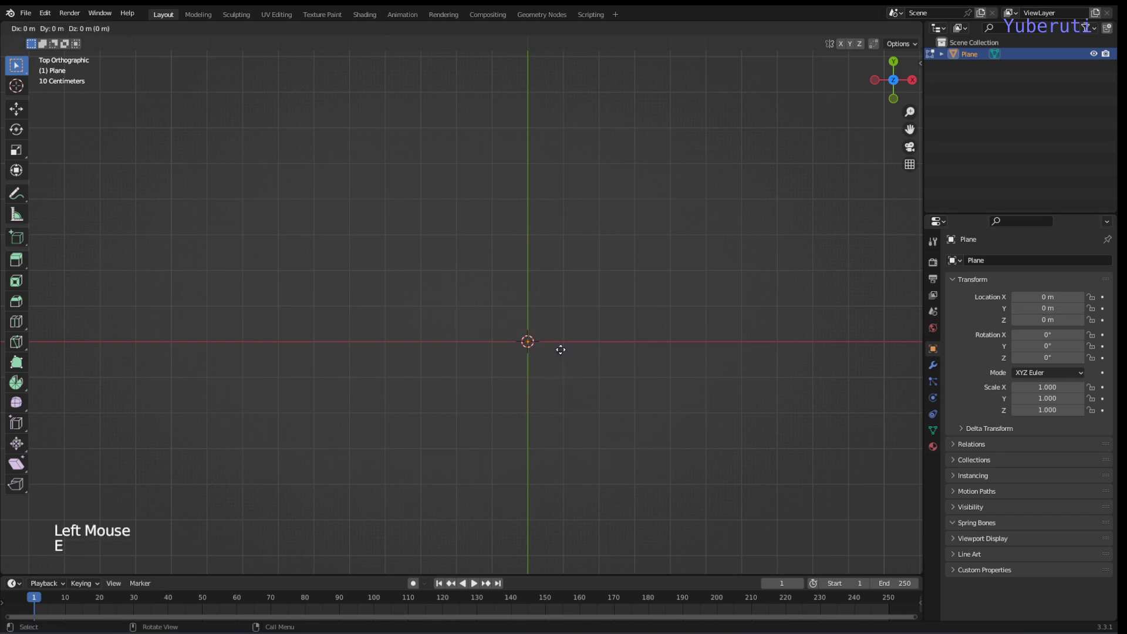
click(600, 315)
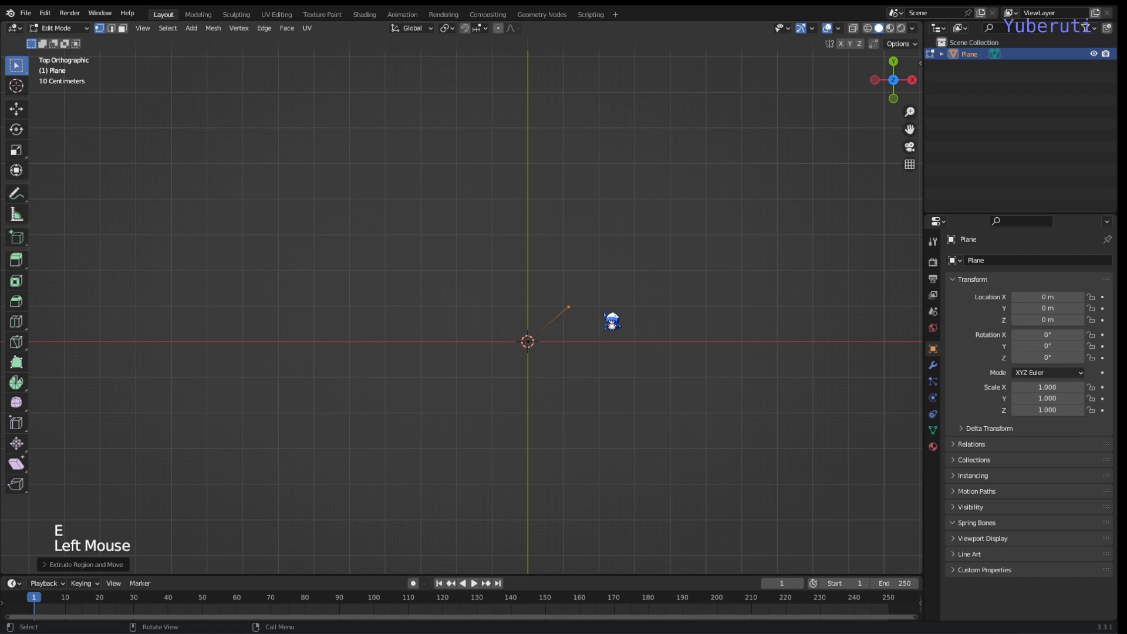
key(e)
click(598, 242)
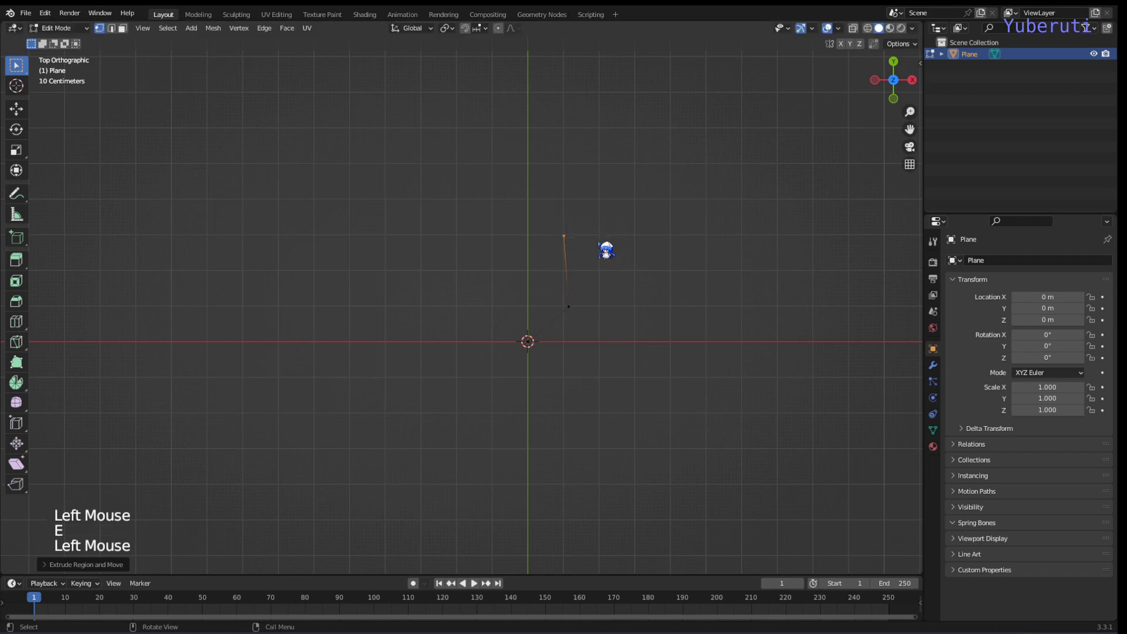
key(e)
click(591, 198)
- From the branch's second joint, extrude a three-segment side branch going right, up, and about 2.2 m right again
click(563, 235)
key(e)
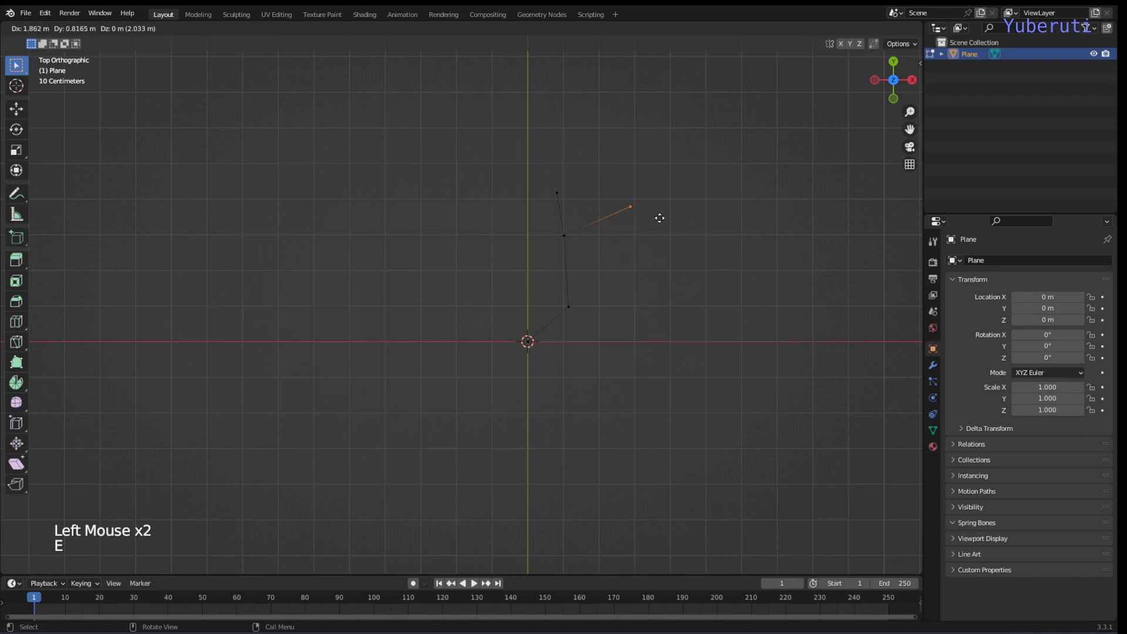
click(675, 215)
key(e)
click(672, 139)
key(e)
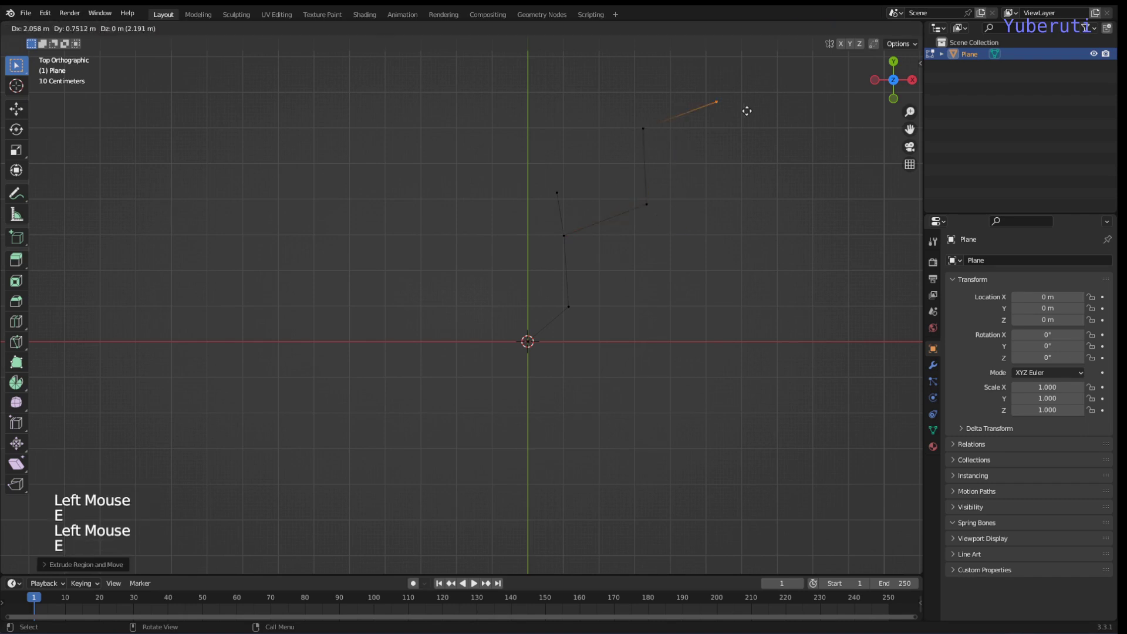
click(749, 111)
- Fork the side branch at its first joint by extruding one roughly horizontal segment to the right
click(645, 207)
key(e)
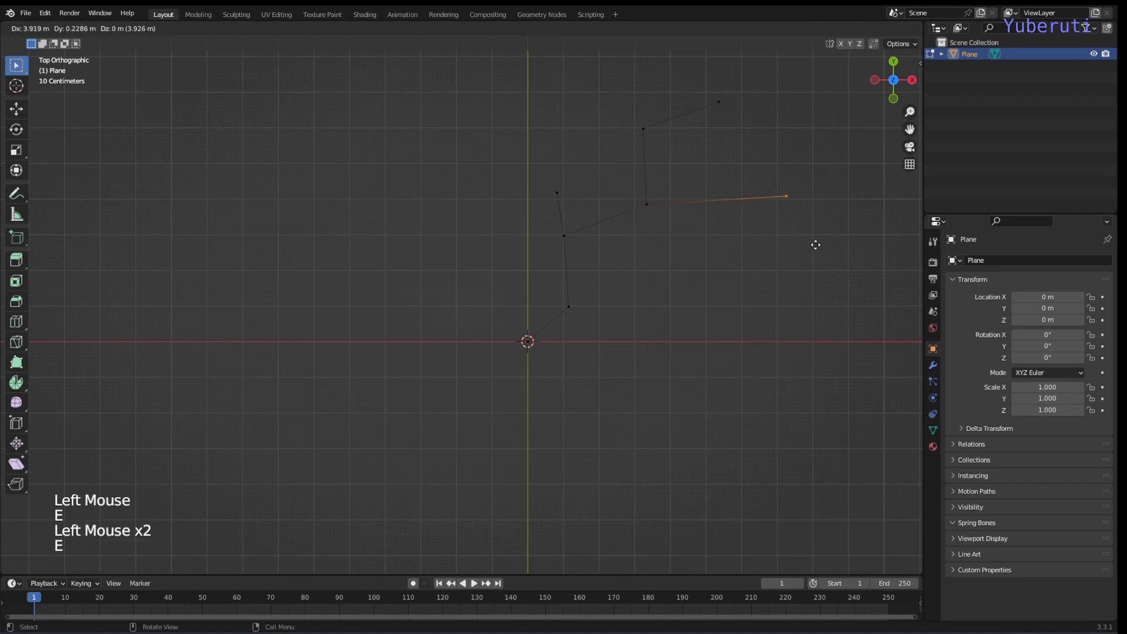
click(782, 260)
- Extrude a four-segment branch from the origin vertex toward the upper left, going up-left, left, up about 2.6 m, and left
drag(472, 313, 535, 360)
key(e)
click(498, 255)
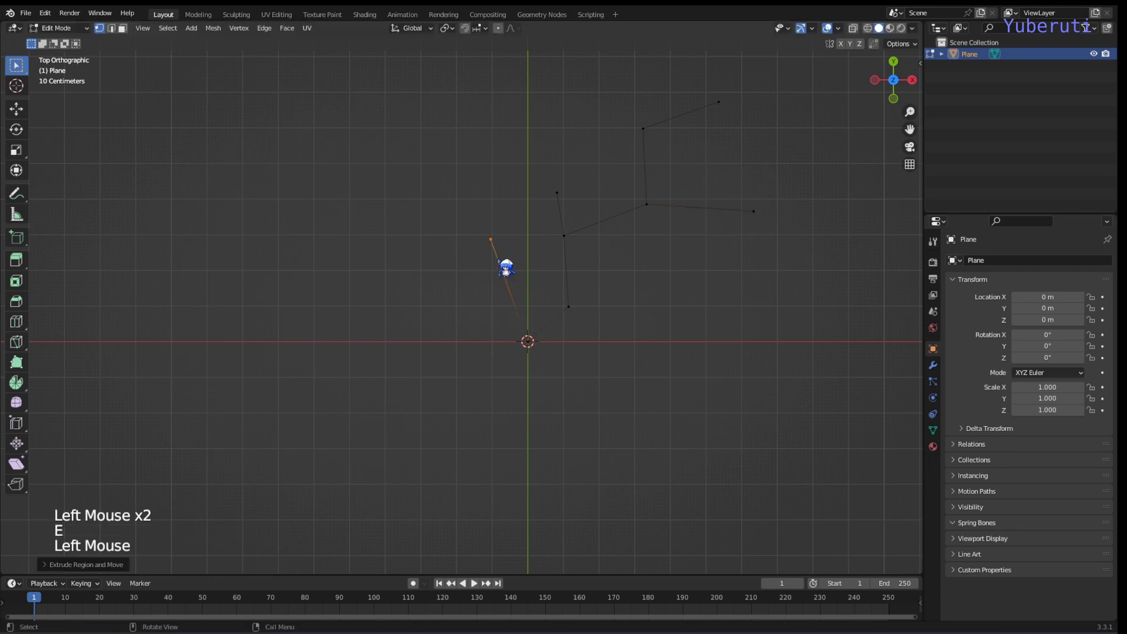
key(e)
click(397, 250)
key(e)
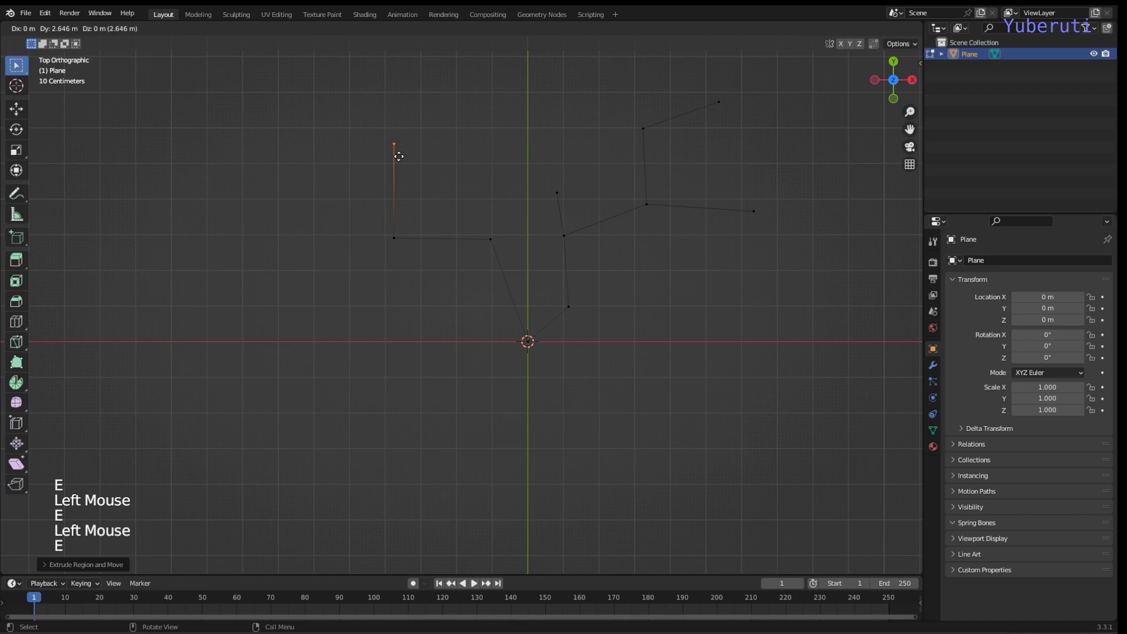
click(395, 151)
key(e)
click(302, 167)
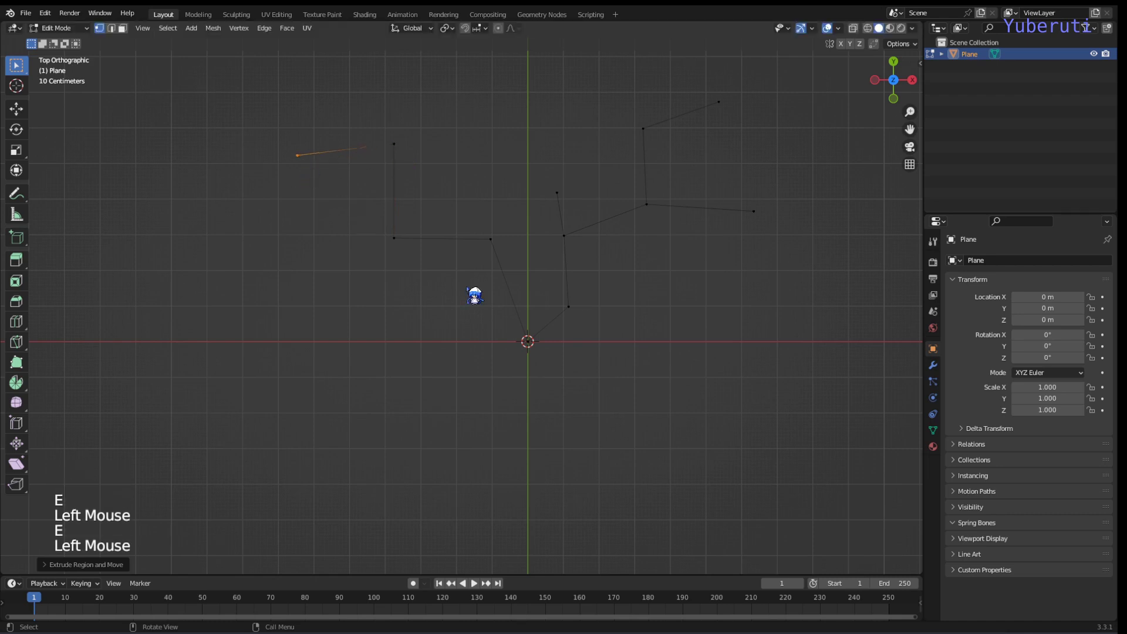
- Extrude a two-segment branch from the origin vertex, going down-left and then up-left to just below the X axis
drag(516, 303, 562, 383)
key(e)
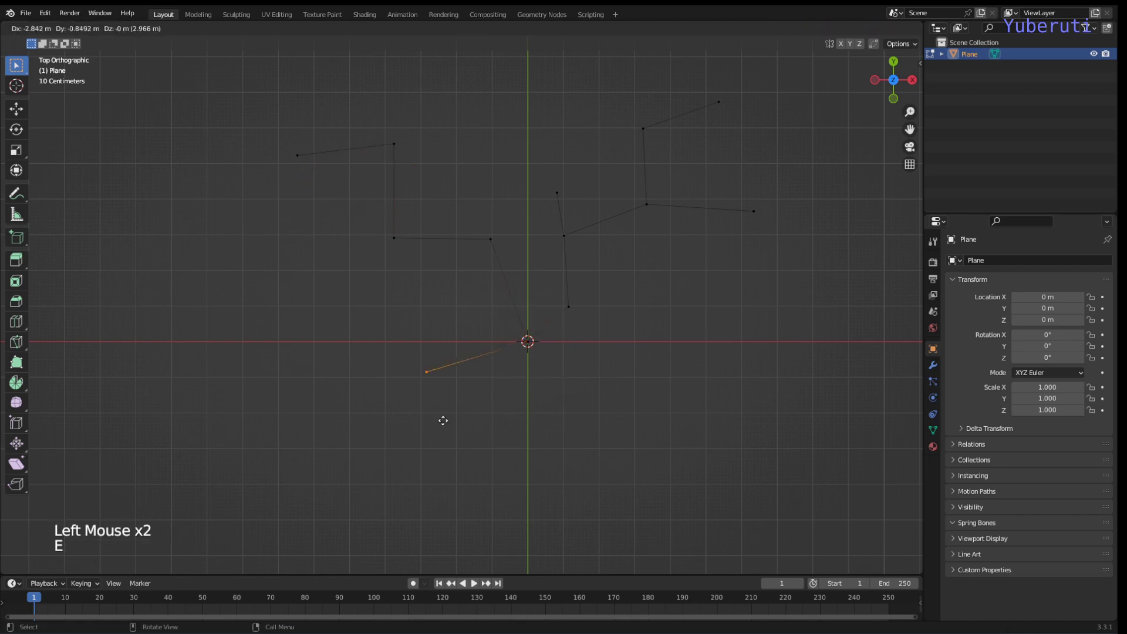
click(457, 444)
drag(390, 382, 466, 435)
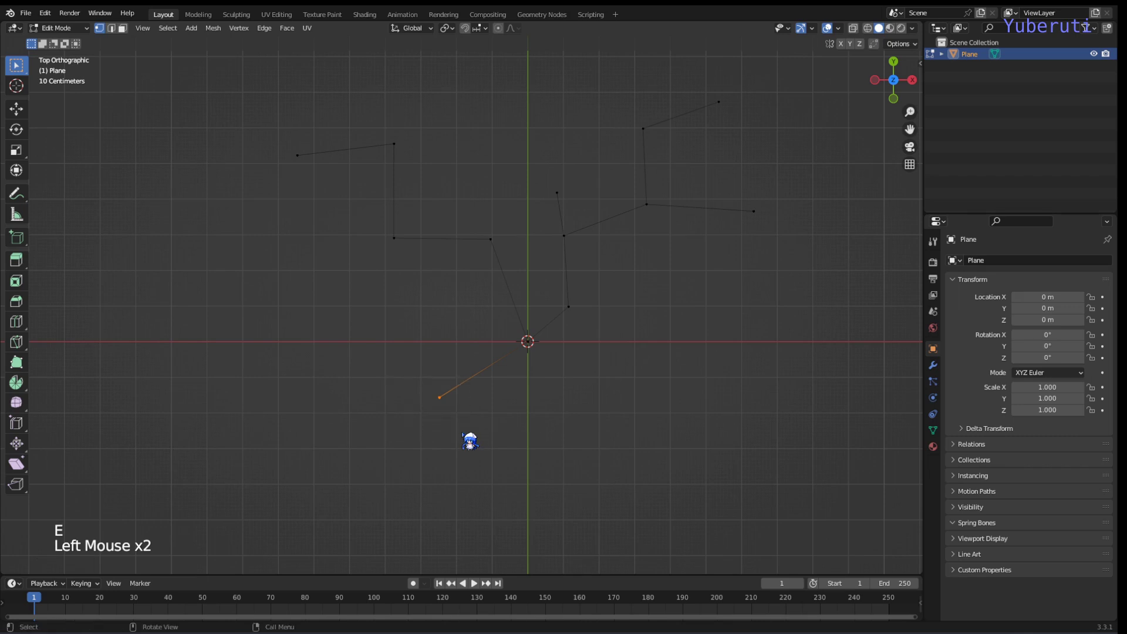
key(e)
click(390, 385)
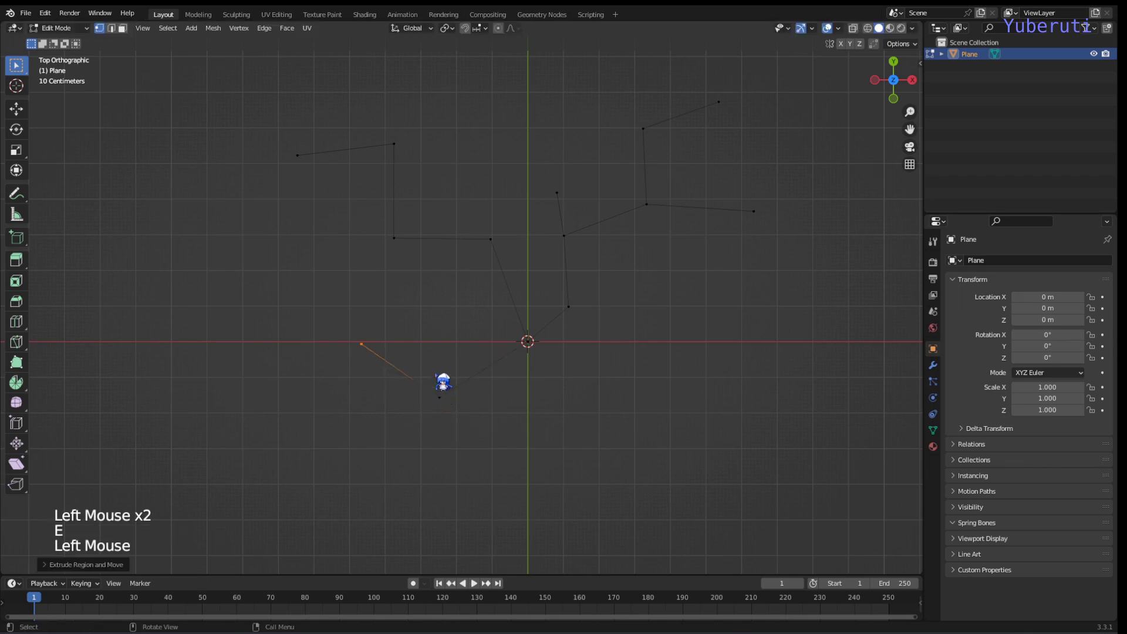
- From the lower-left branch's first joint, extrude a fork of two segments, one downward and one toward the lower right
drag(417, 387, 464, 440)
key(e)
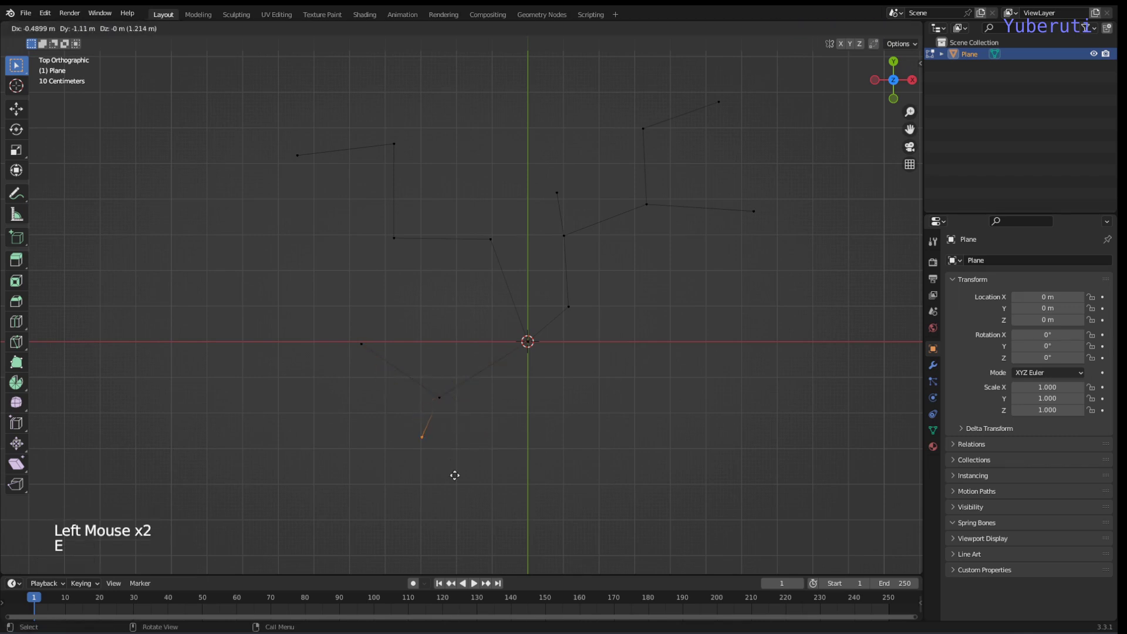
click(455, 496)
key(e)
click(512, 545)
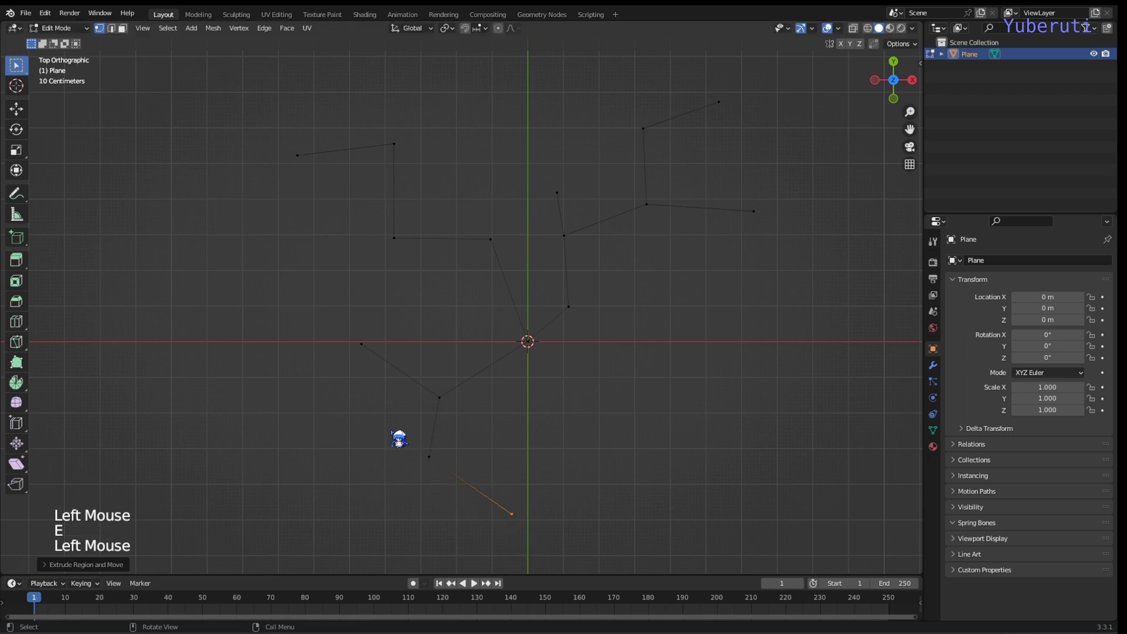
- Extrude one more segment toward the lower left from the joint in the middle of the downward fork
drag(397, 440, 421, 459)
key(e)
click(361, 520)
- Extrude a four-segment zigzag branch downward from the origin vertex, starting with a segment about 1.85 m long toward the lower right
drag(517, 335, 561, 367)
key(e)
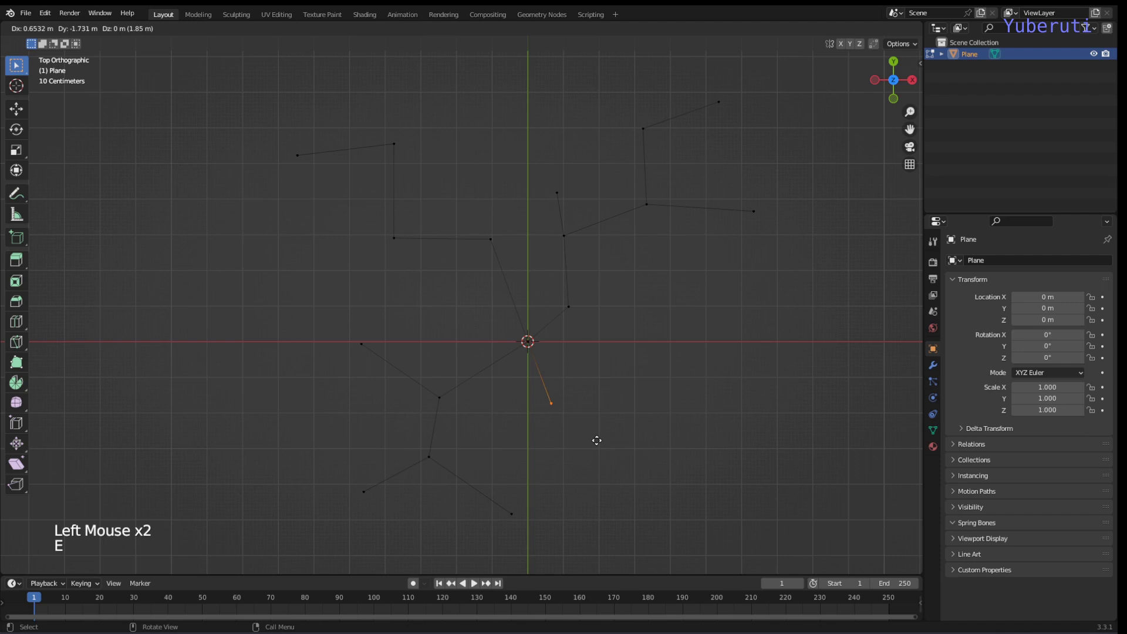
click(598, 443)
key(e)
click(655, 493)
key(e)
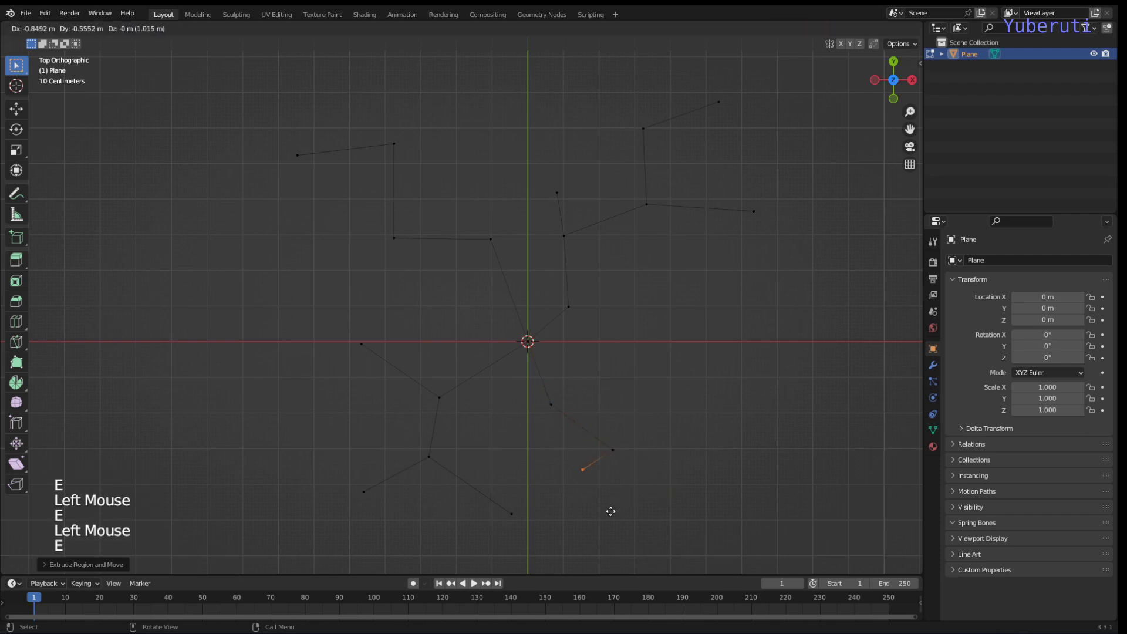
click(617, 528)
scroll(613, 526, down, 1)
scroll(613, 525, down, 1)
shift+middle_drag(609, 521, 568, 412)
key(e)
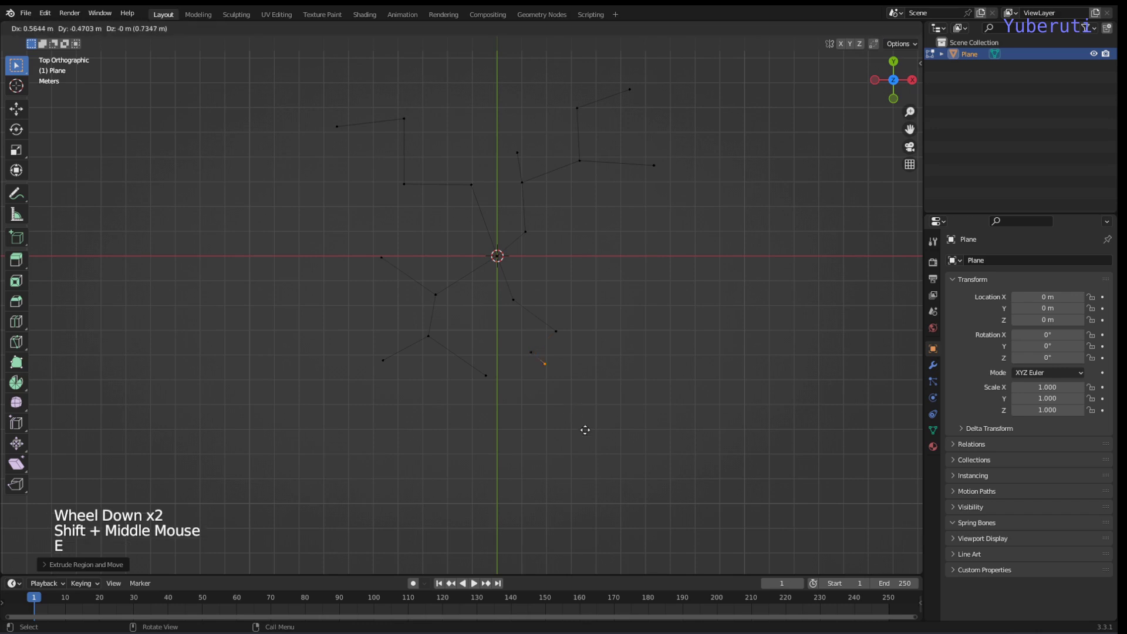
click(604, 456)
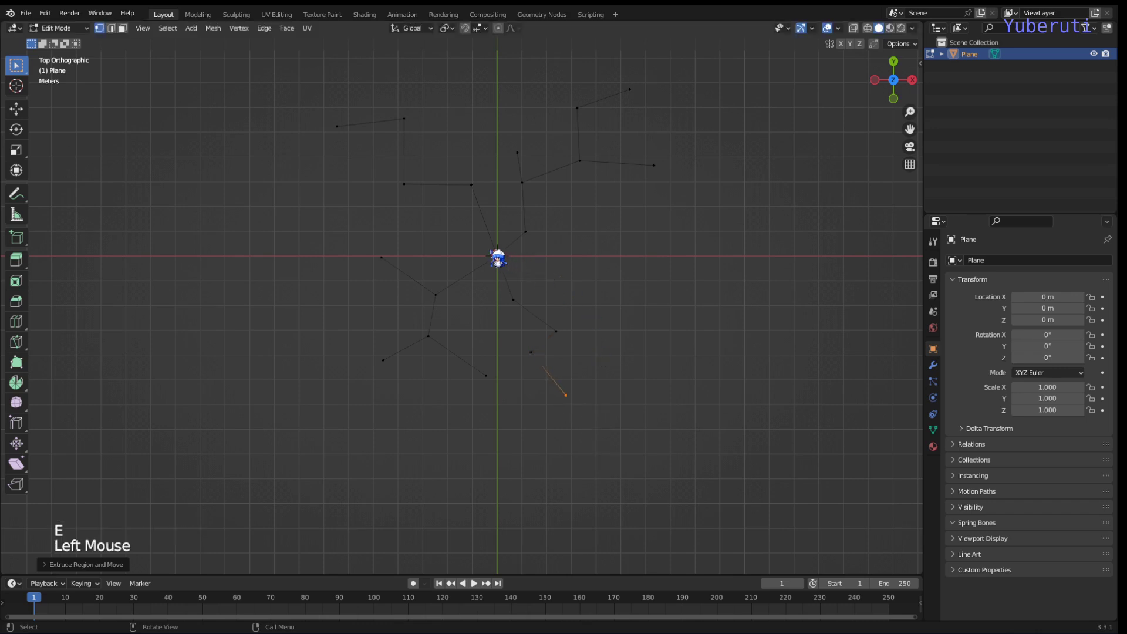
- Extrude another four-segment branch from the origin vertex to the right, going down-right, slightly up-right, down-right, and nearly horizontally right
double_click(498, 258)
key(e)
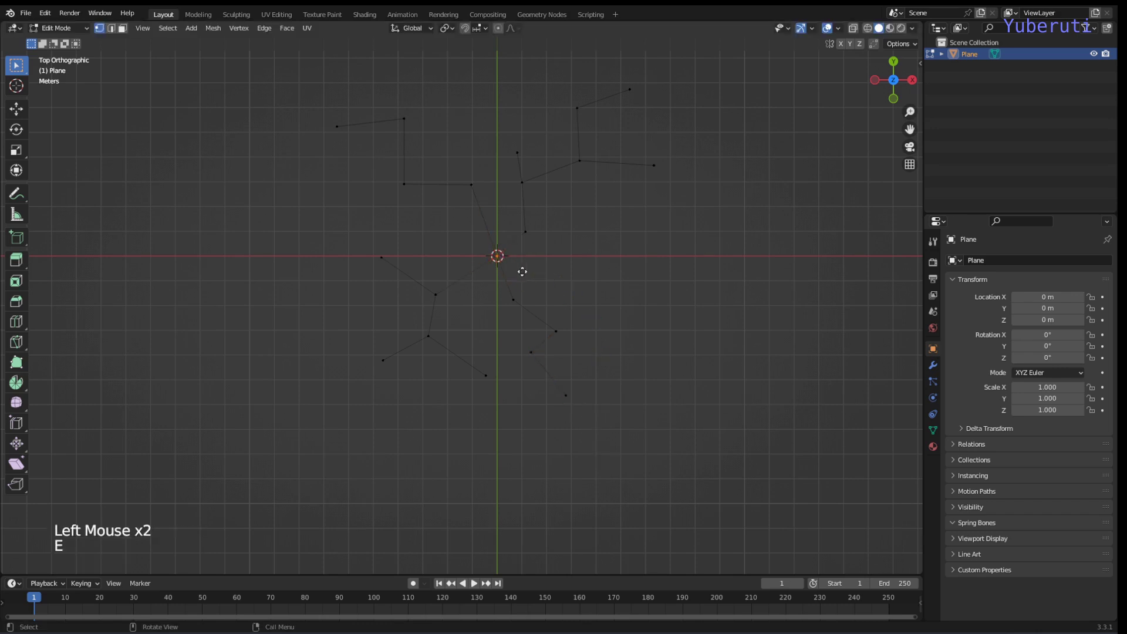
click(558, 301)
key(e)
click(627, 290)
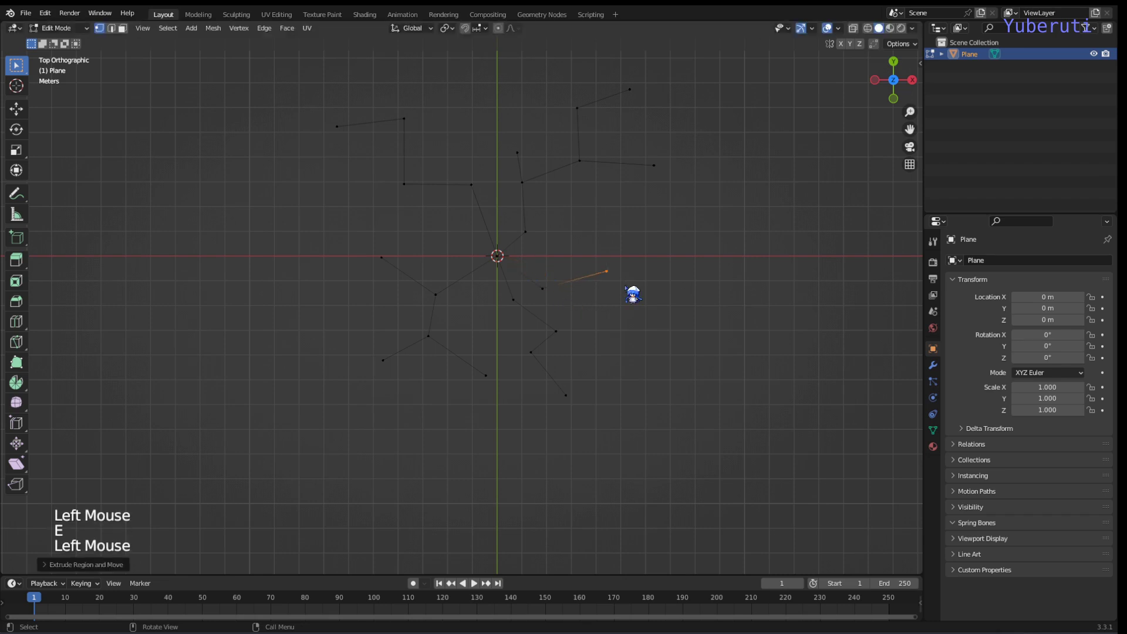
key(e)
click(681, 353)
key(e)
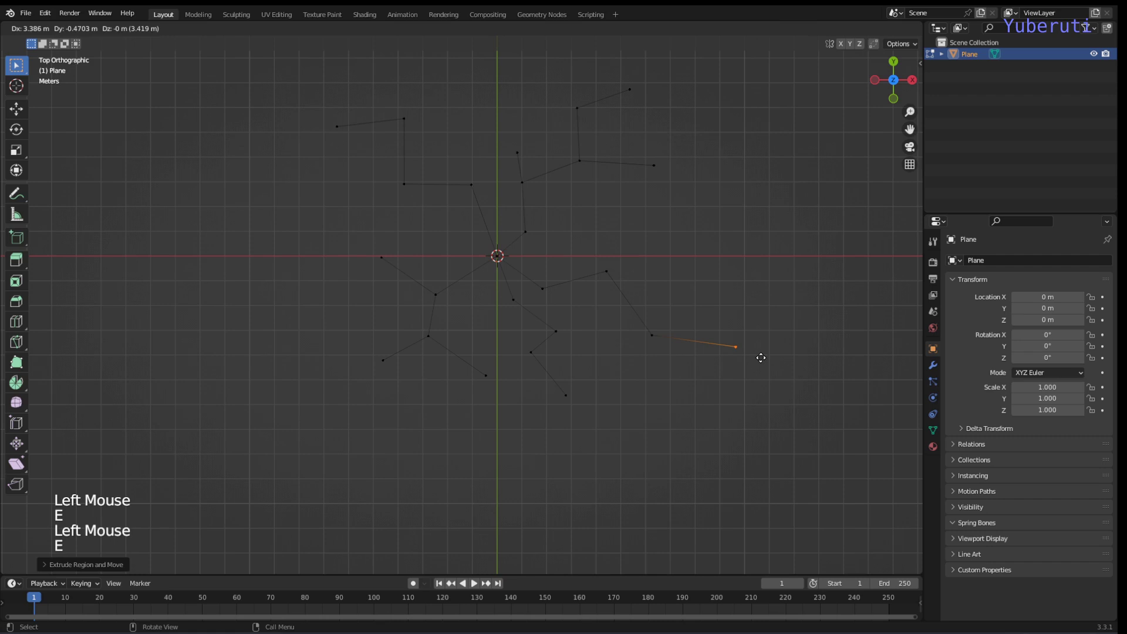
click(763, 360)
- Fork the right-hand branch at its third joint with a downward segment about 1.8 m long, and clear the selection
drag(624, 317, 676, 369)
key(e)
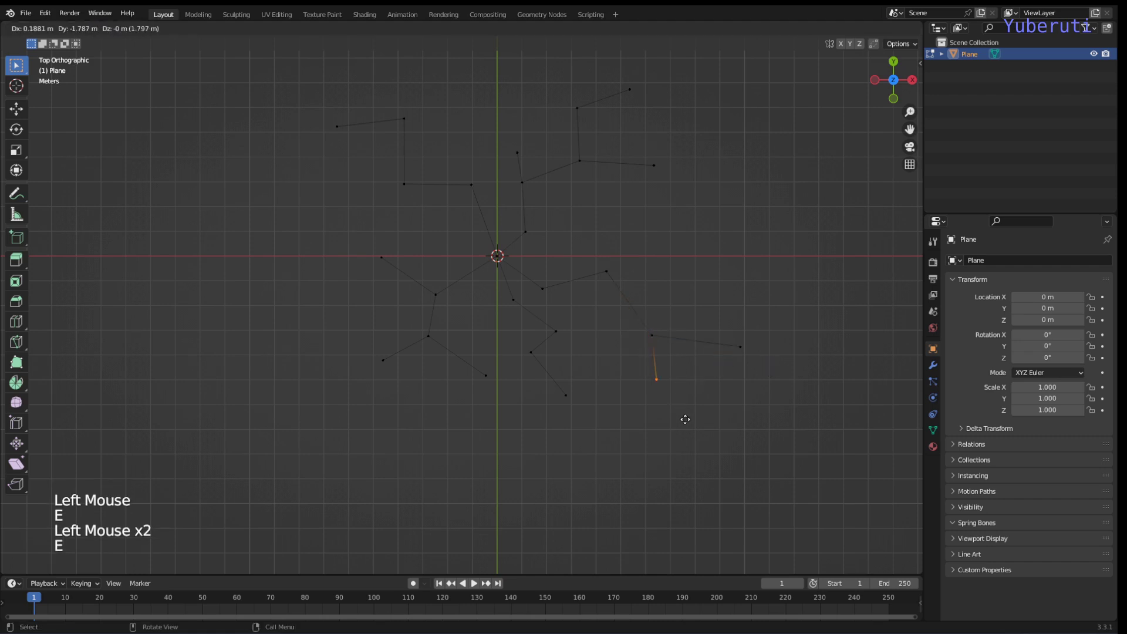
click(687, 420)
scroll(653, 299, down, 2)
shift+middle_drag(652, 300, 677, 396)
shift+scroll(680, 390, up, 1)
click(682, 394)
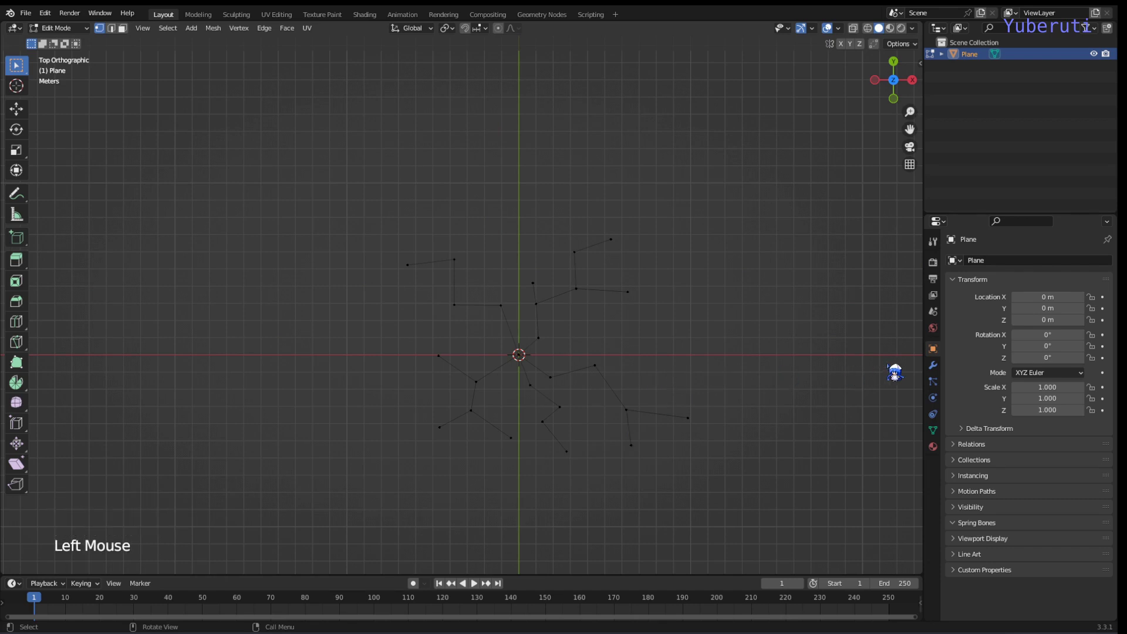
- Add a Skin modifier to the branching edge structure
middle_drag(604, 395, 593, 329)
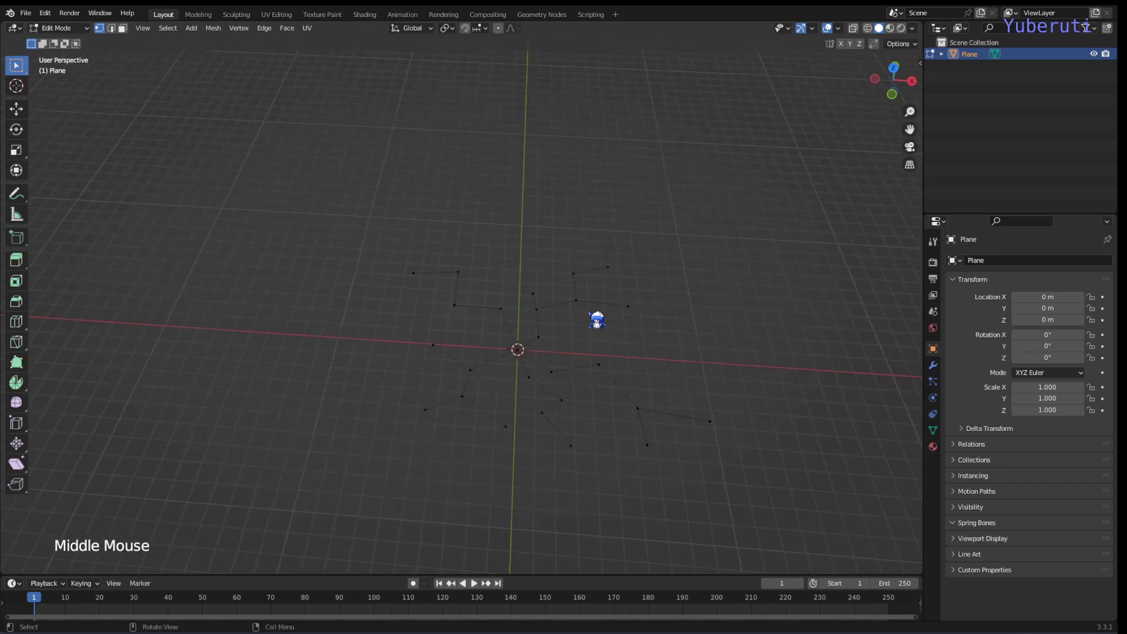
key(KP_1)
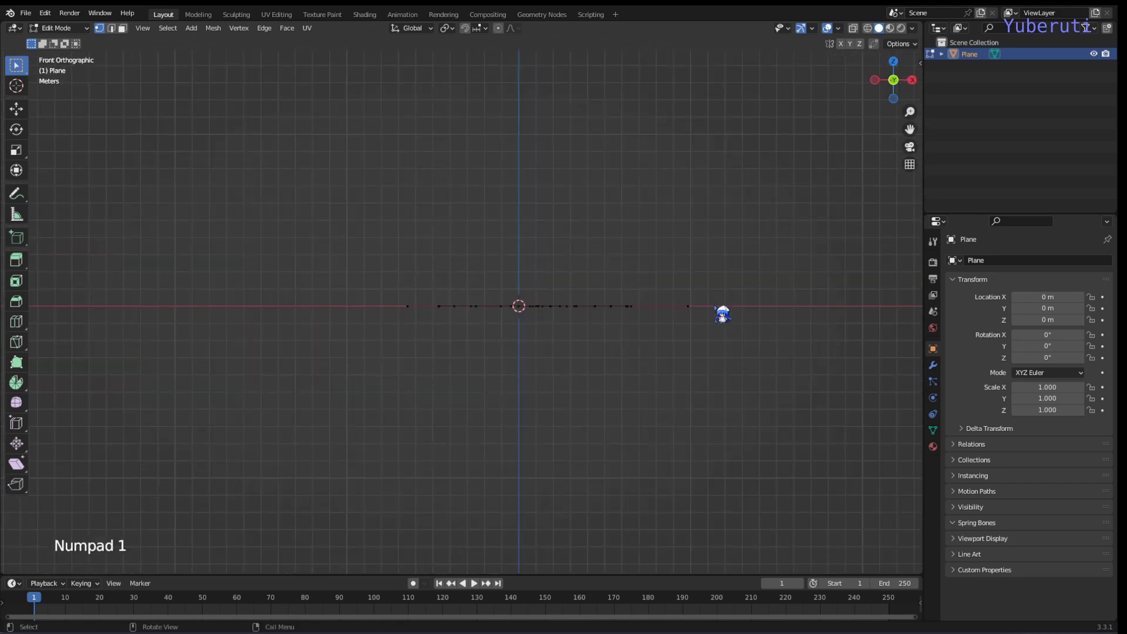
key(KP_7)
click(932, 366)
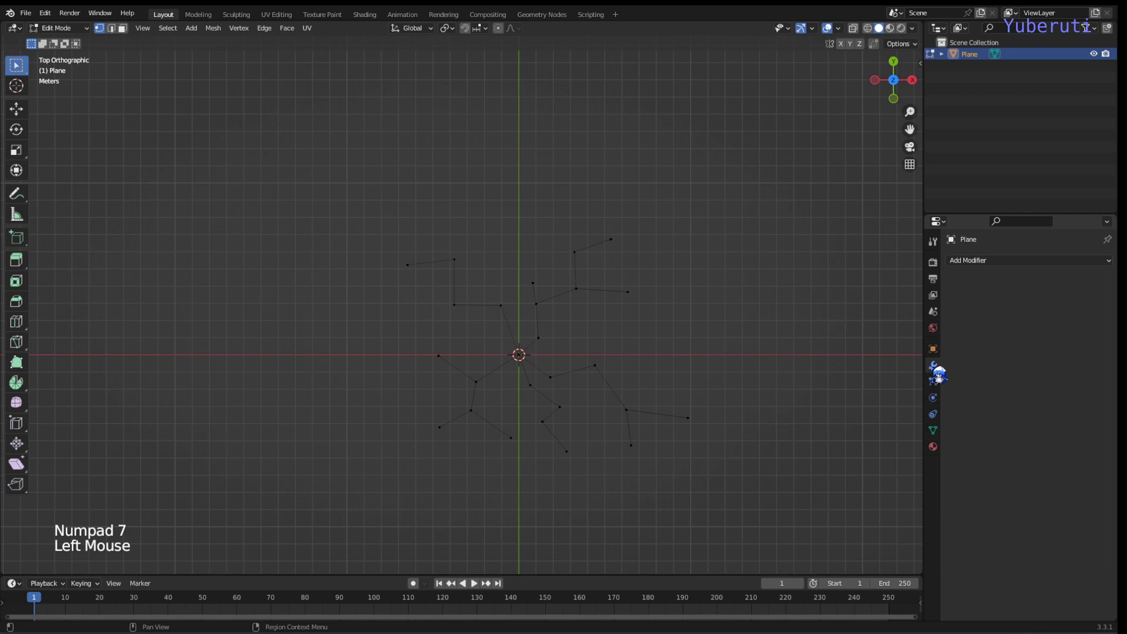
click(985, 261)
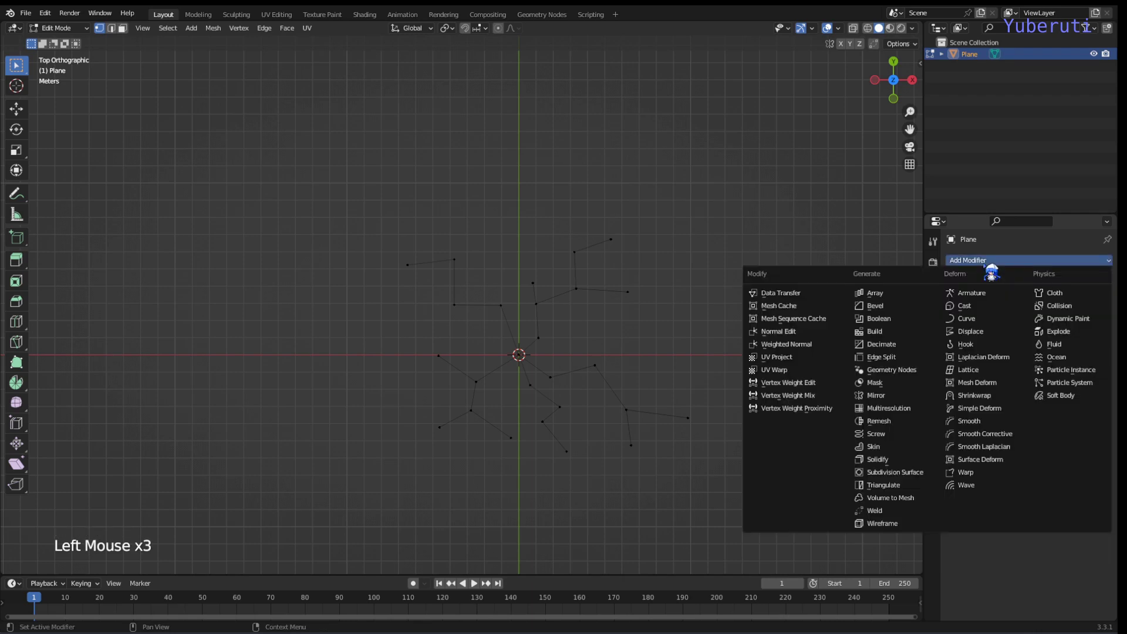
click(907, 447)
- Set the skin Radius X and Radius Y of the downward zigzag branch's end vertex to 0
middle_drag(907, 448, 467, 364)
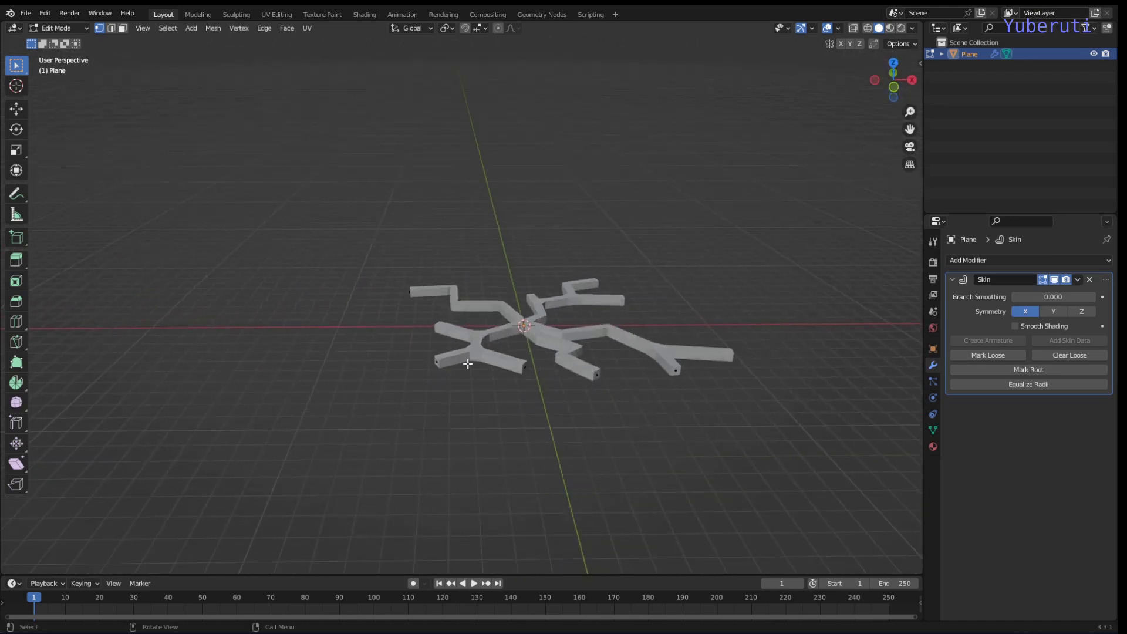
click(437, 365)
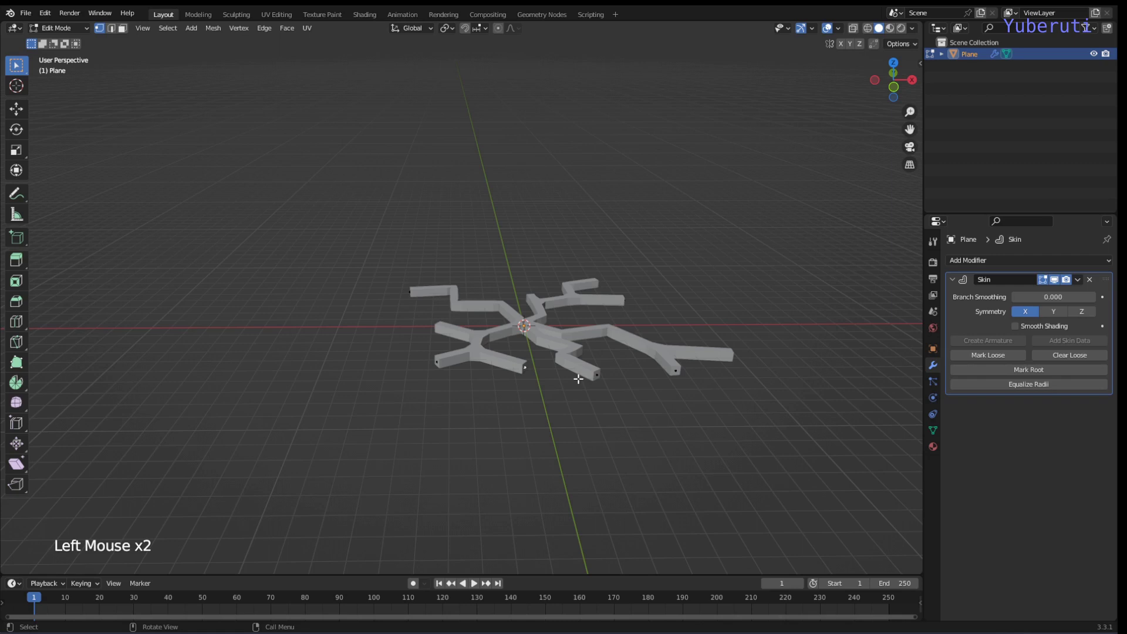
middle_drag(674, 372, 577, 421)
click(558, 434)
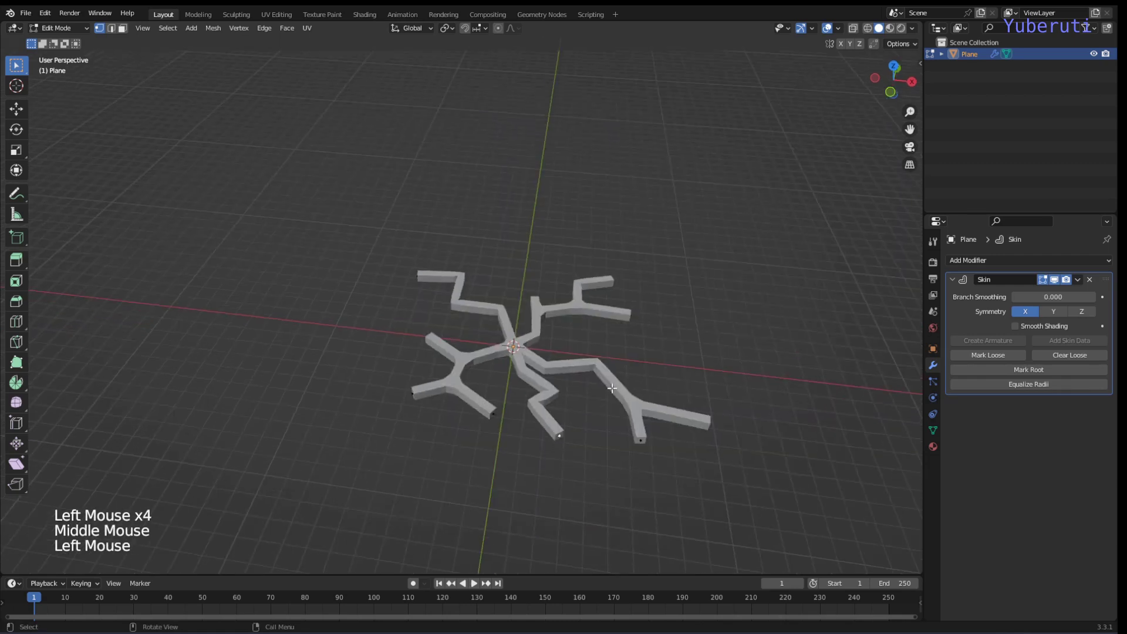
click(920, 62)
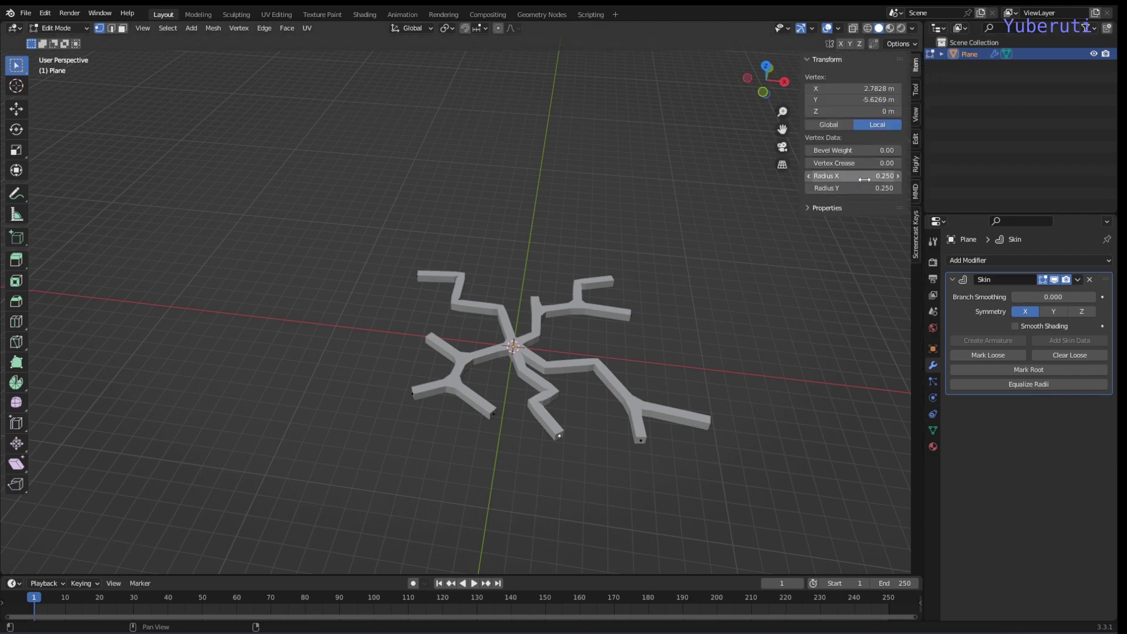
drag(862, 177, 833, 188)
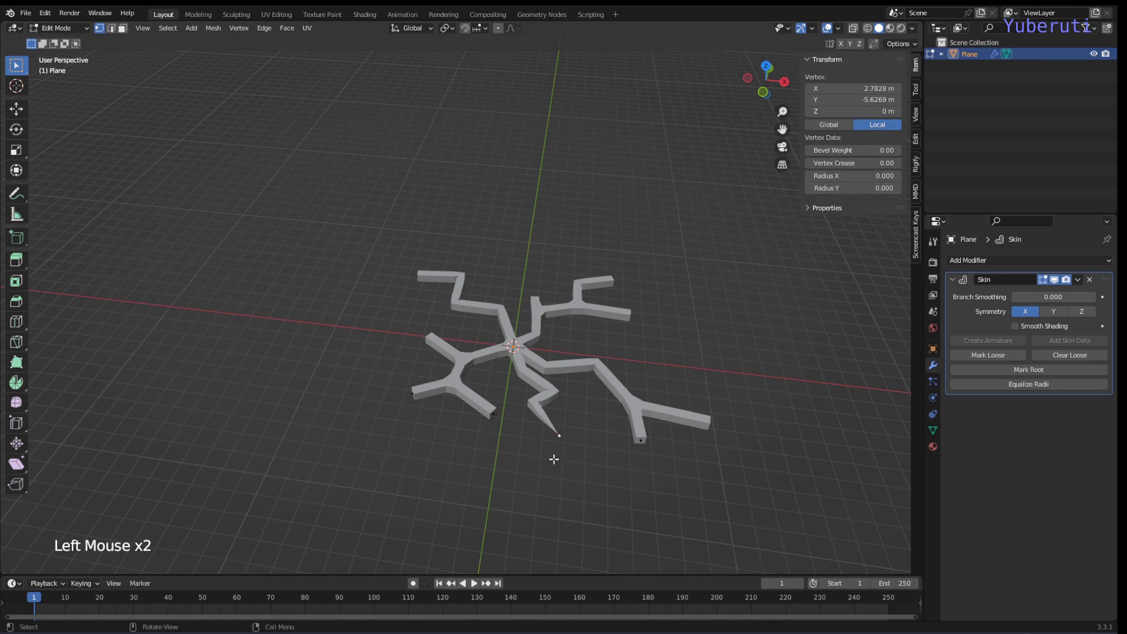
- Set the mean skin Radius X and Radius Y of all the remaining branch tips to 0, using wireframe shading to select them, and return to solid shading
middle_drag(551, 458, 564, 497)
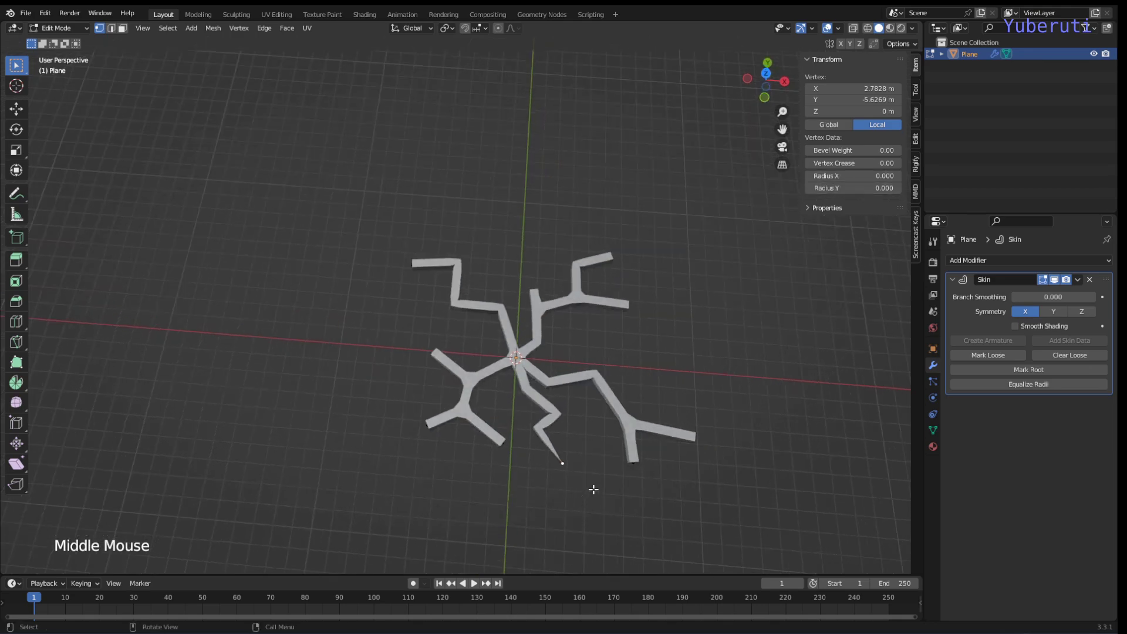
drag(598, 488, 720, 418)
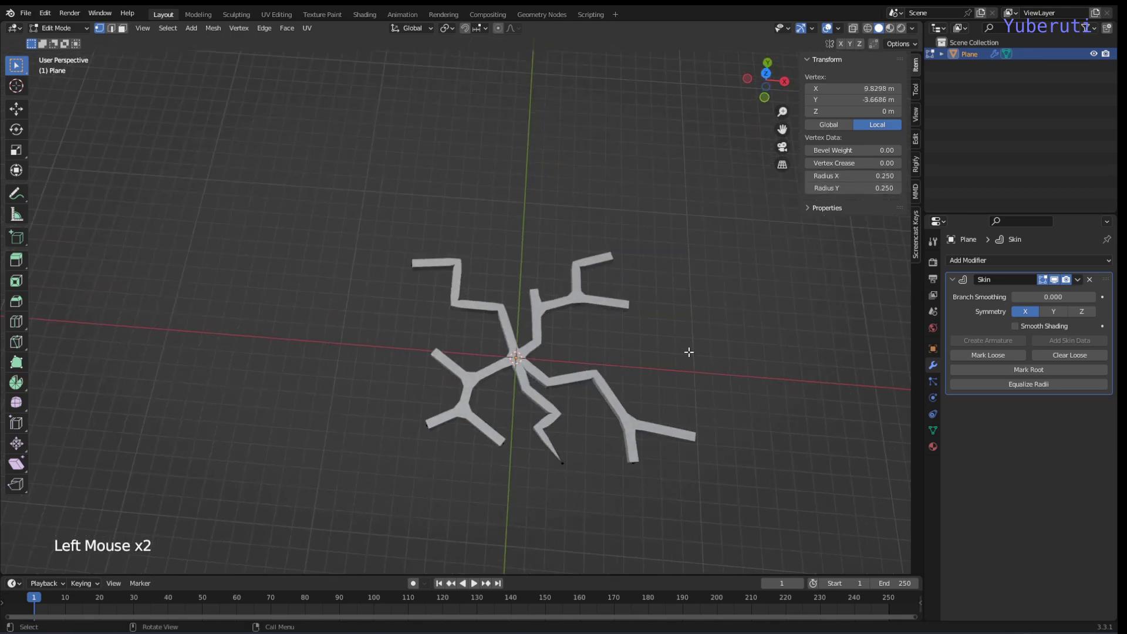
key(shift)
drag(613, 456, 676, 500)
shift+drag(693, 454, 712, 412)
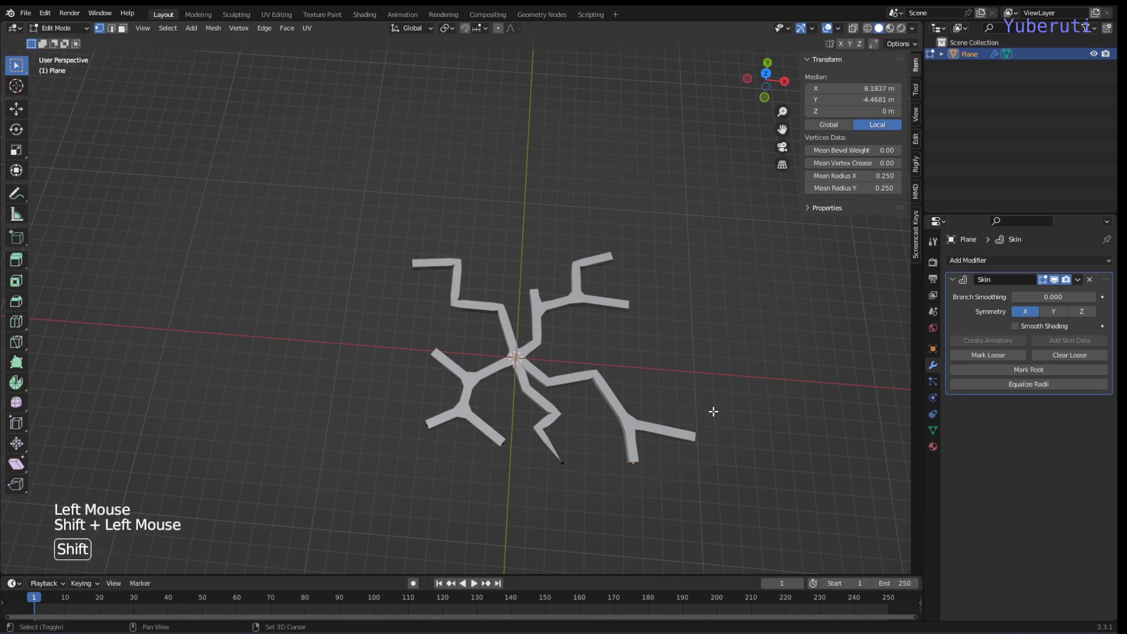
click(868, 28)
shift+drag(649, 326, 610, 250)
shift+click(533, 290)
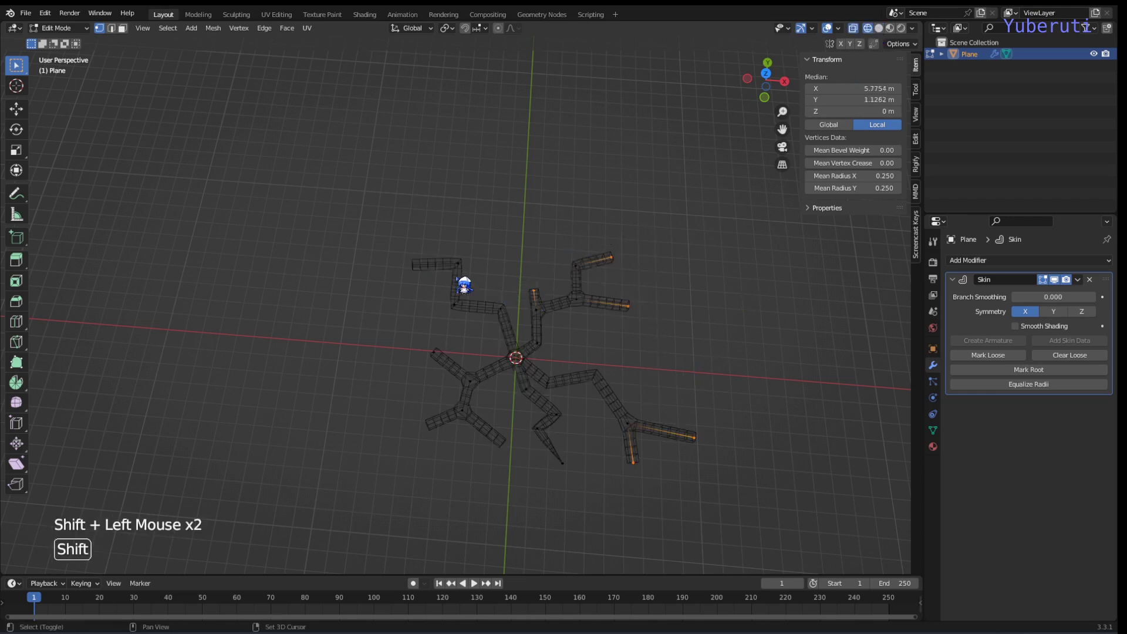
shift+drag(429, 274, 387, 247)
shift+drag(390, 335, 443, 377)
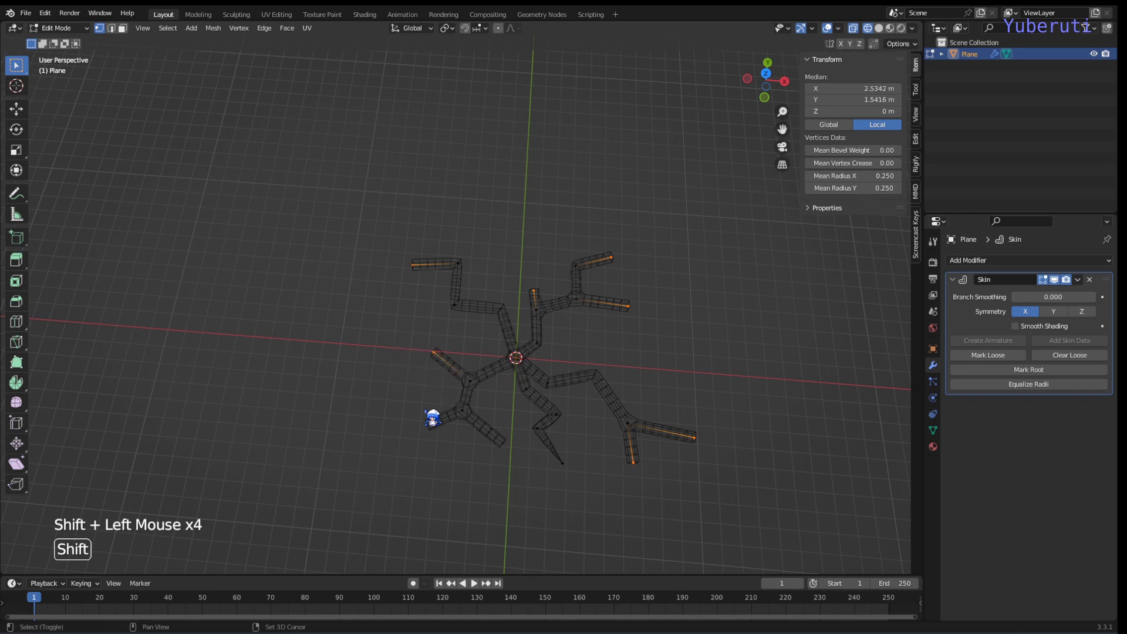
shift+drag(405, 408, 514, 461)
drag(852, 175, 716, 324)
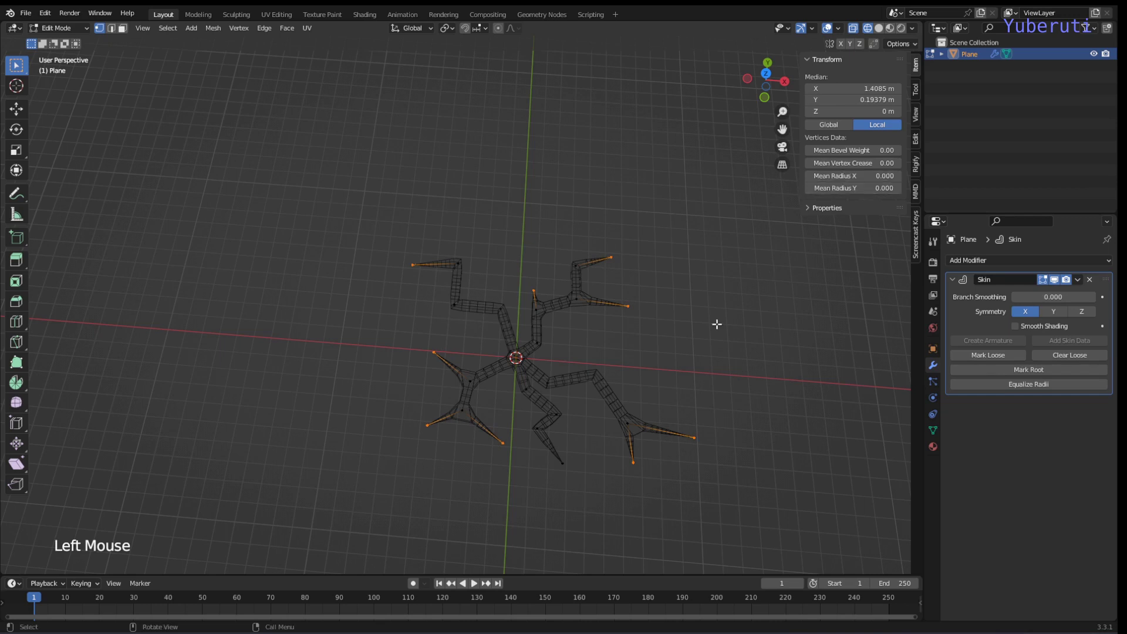
click(680, 356)
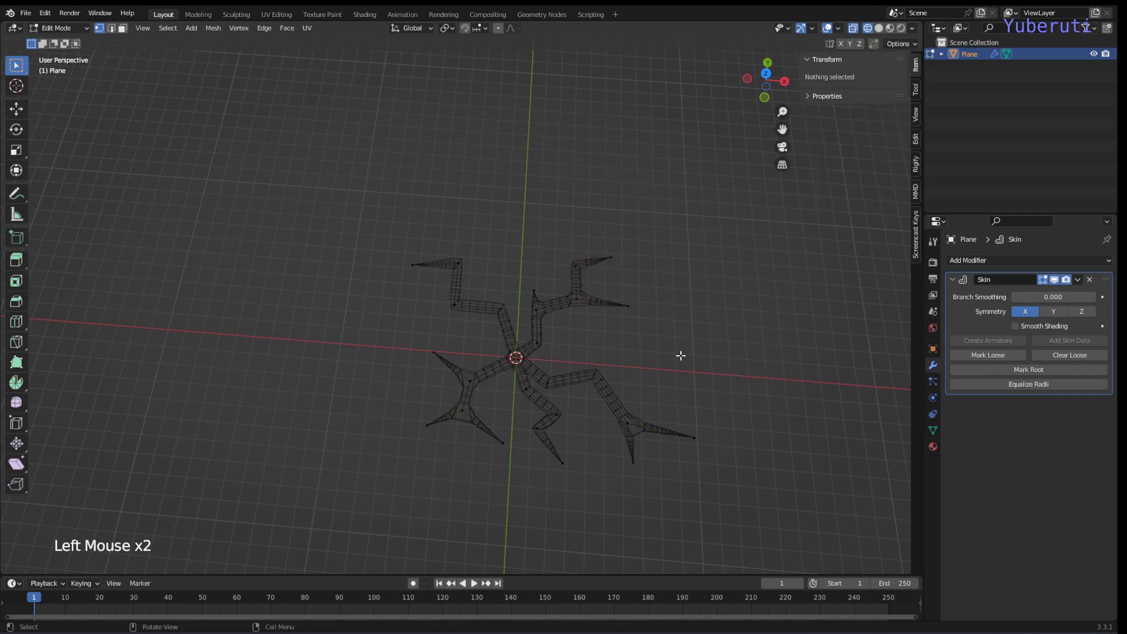
click(879, 27)
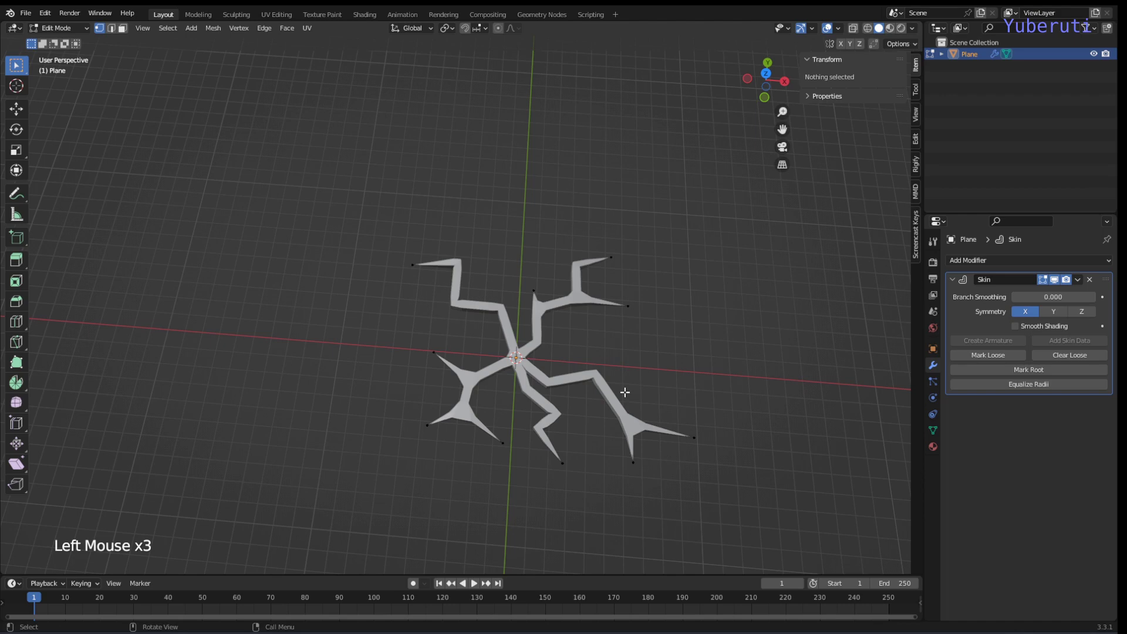
- In wireframe shading, shrink the skin radius at both fork joints of the lower-left branch to about 0.15 and 0.13
middle_drag(624, 392, 543, 388)
scroll(596, 428, up, 3)
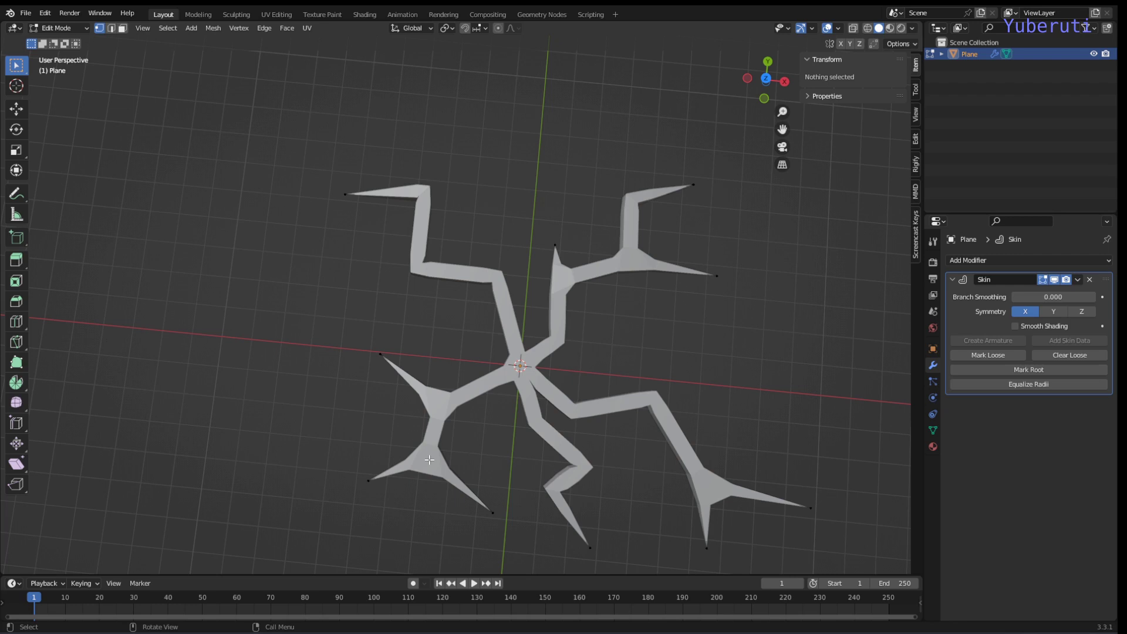
key(shift+z)
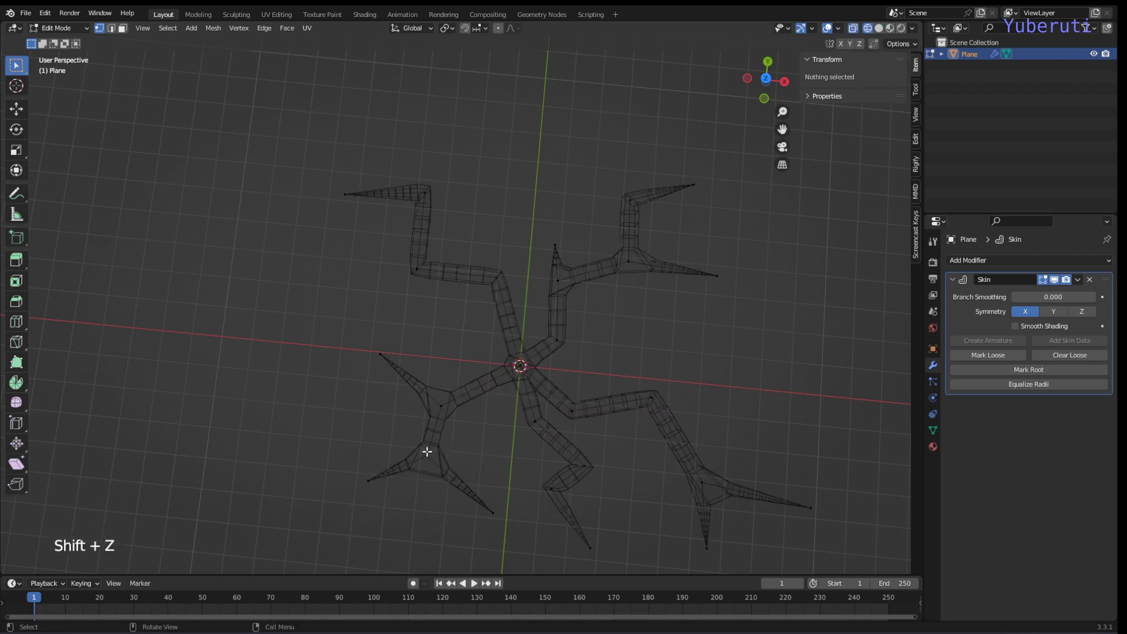
drag(404, 452, 458, 467)
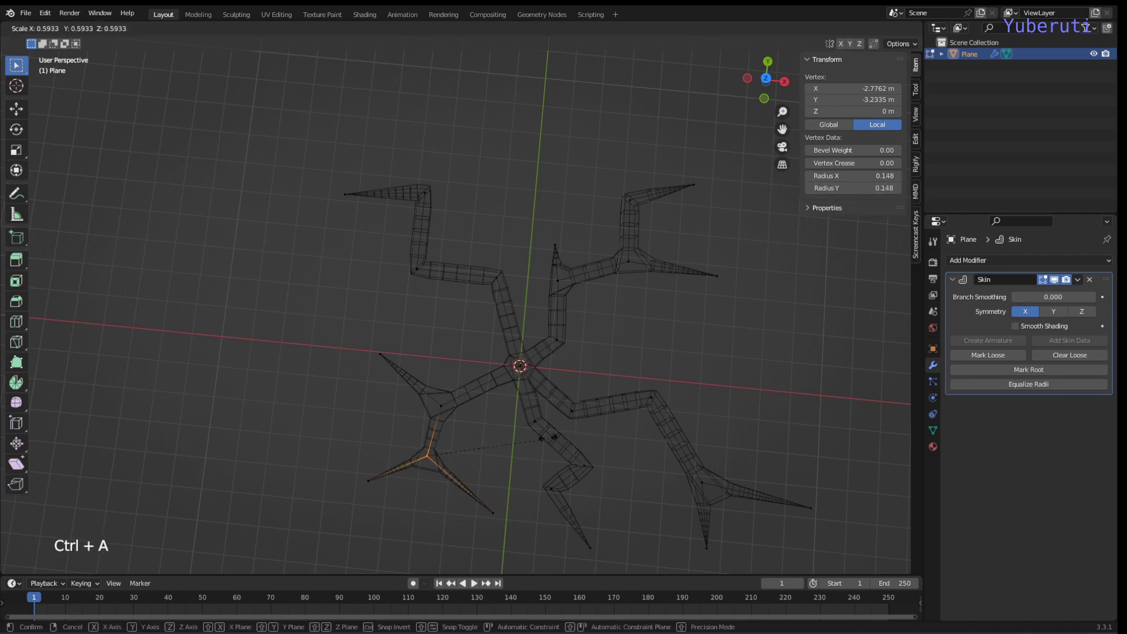
click(549, 436)
click(437, 401)
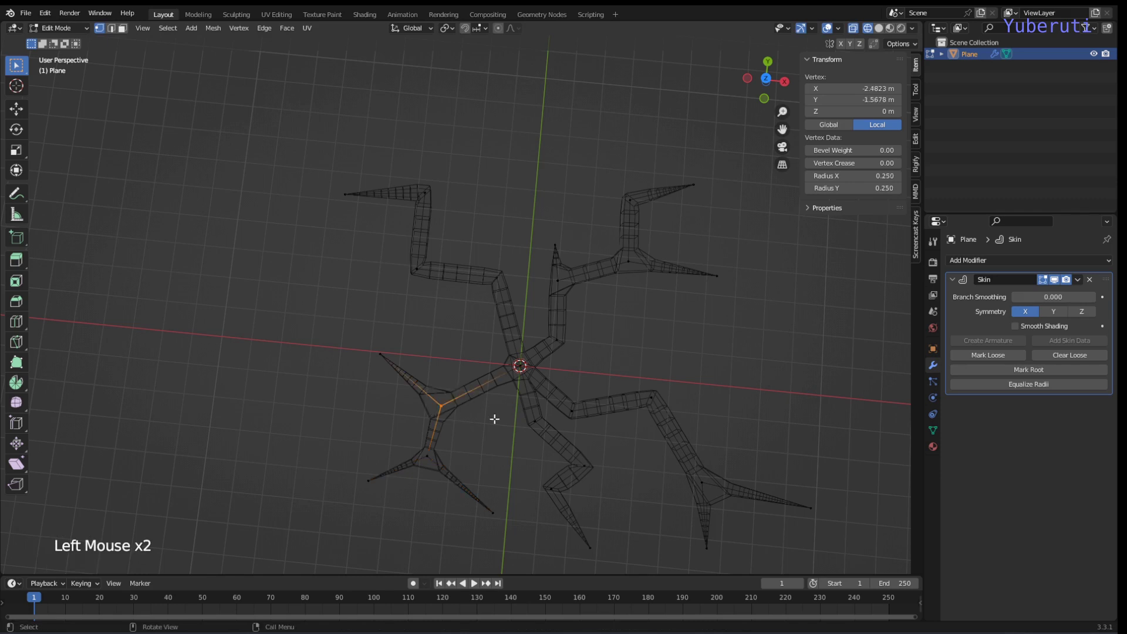
key(ctrl+a)
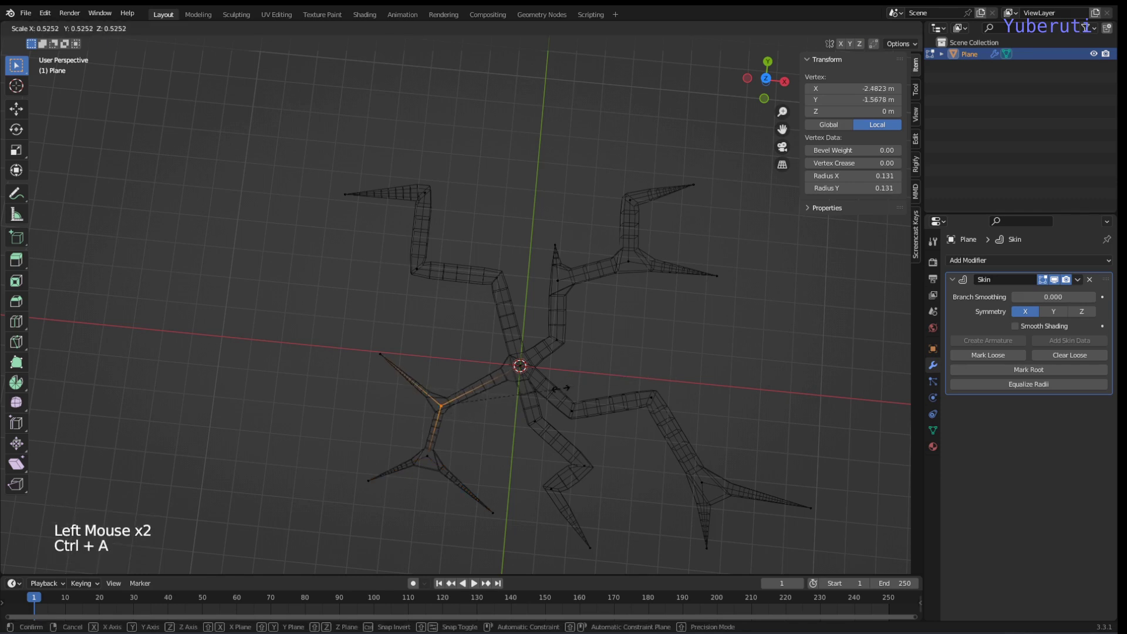
click(573, 388)
- Enlarge the skin radius at the central origin vertex to about 0.46
click(520, 366)
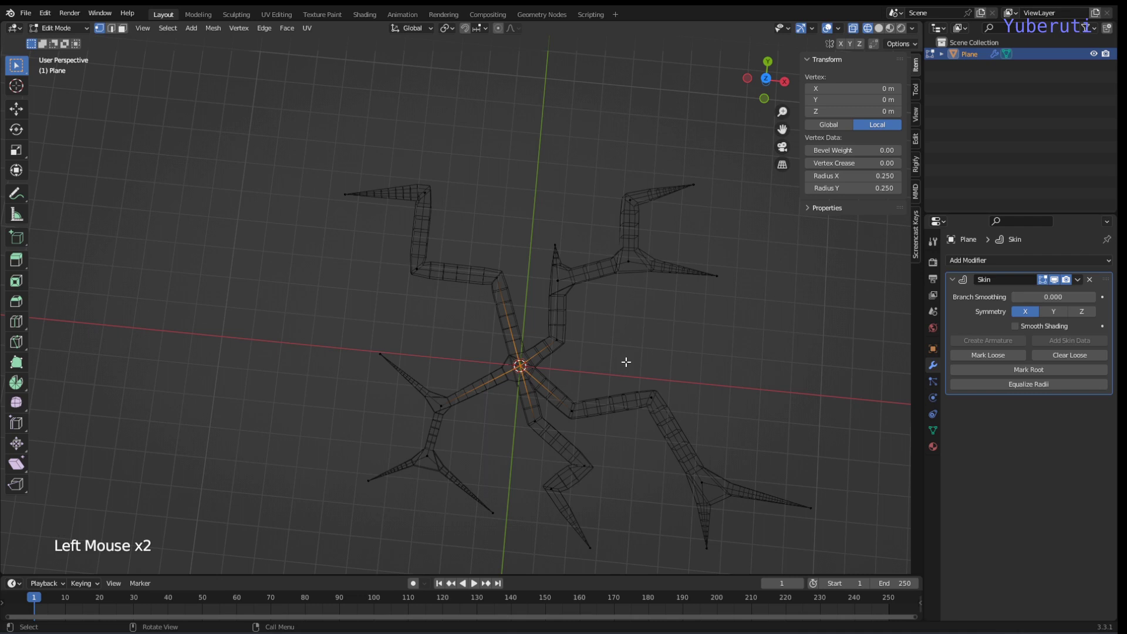
key(ctrl+a)
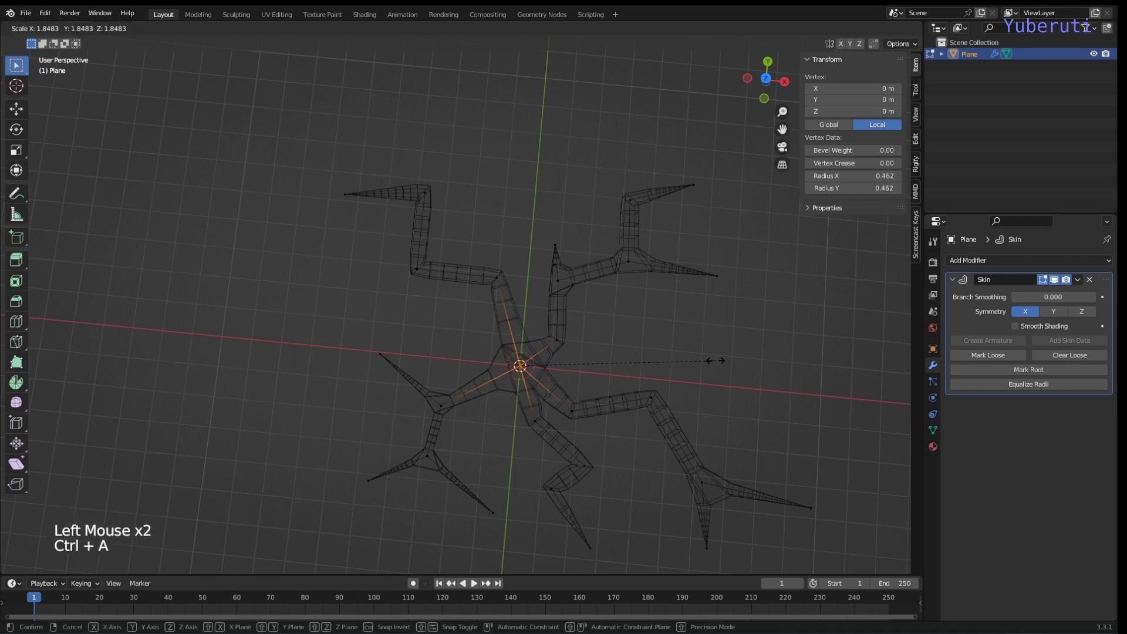
click(713, 360)
- Shrink the skin radius at the last two joints of the downward zigzag branch, to about 0.14 and 0.2
drag(569, 455, 607, 479)
key(ctrl+a)
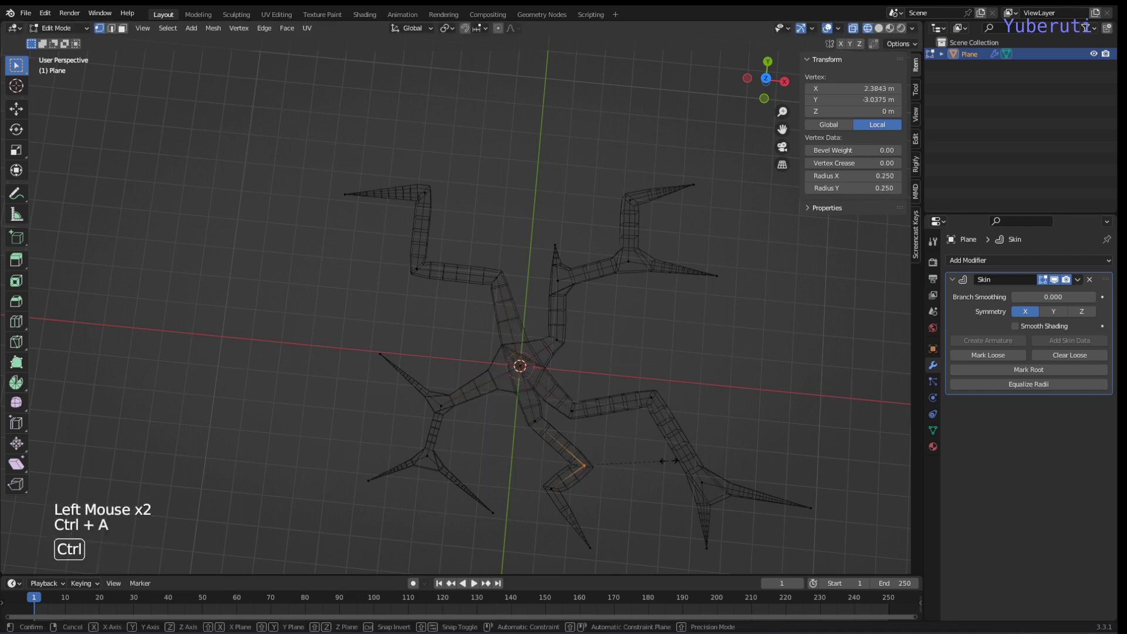
click(630, 461)
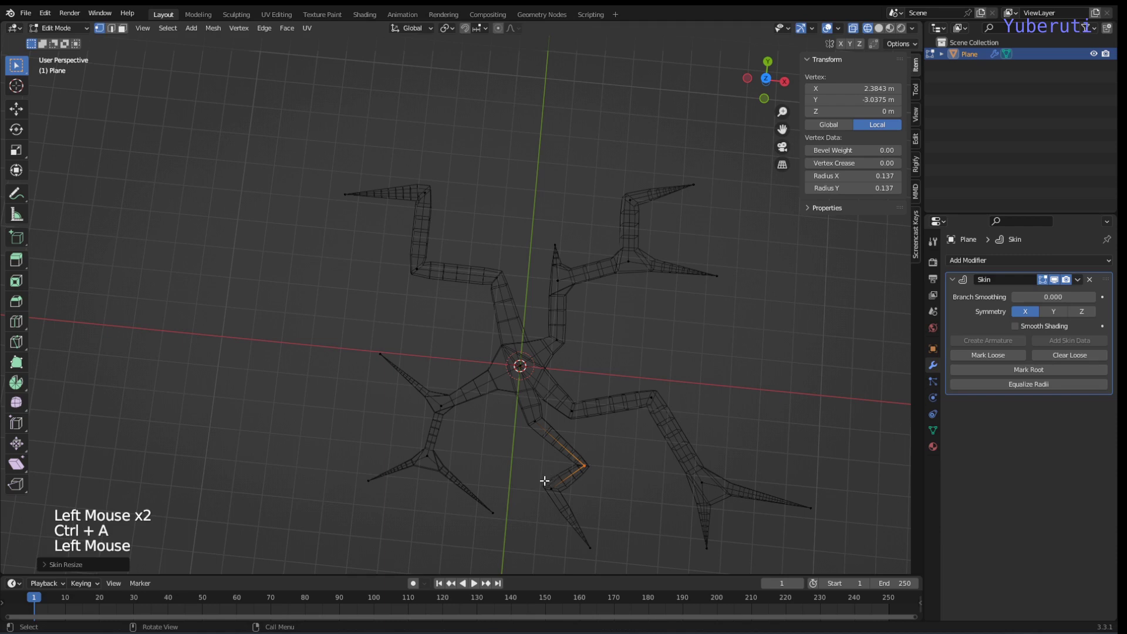
click(551, 488)
key(ctrl+a)
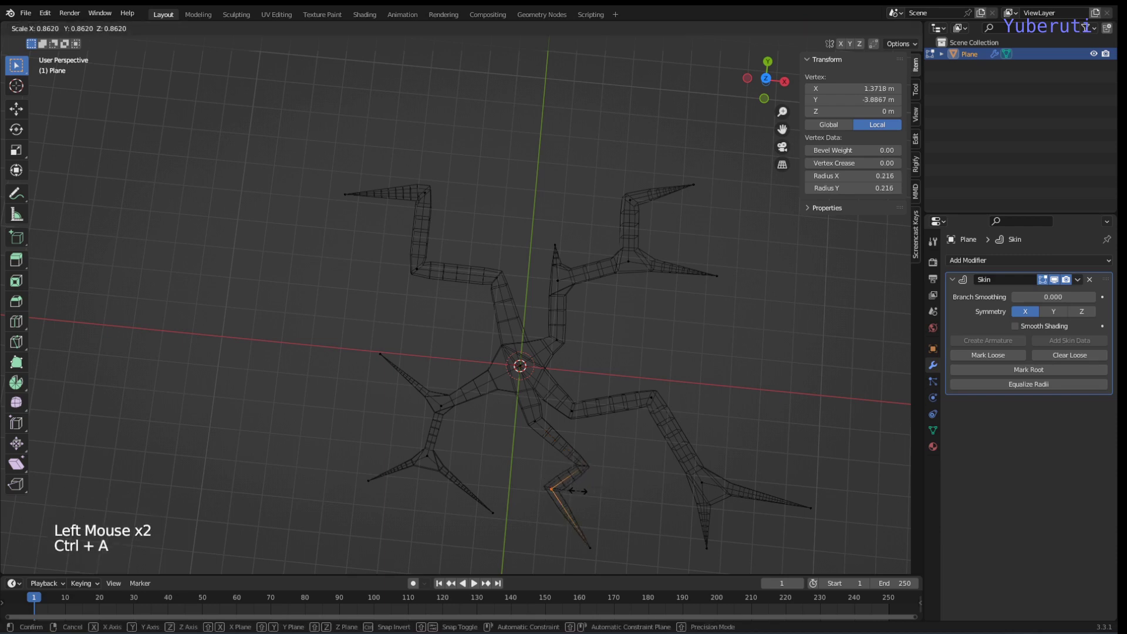
click(575, 490)
- Shrink the skin radius at the lower-right branch's fork joint to about 0.11, and reduce it at the upper-right branch's outer fork joint
drag(657, 471, 735, 493)
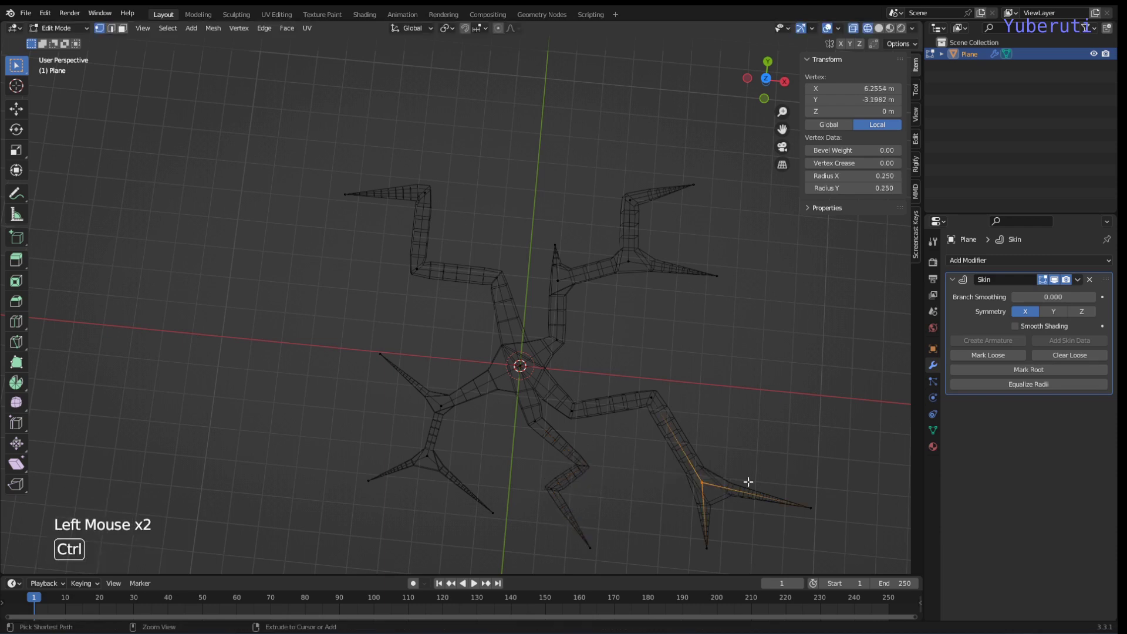
key(ctrl+a)
click(743, 459)
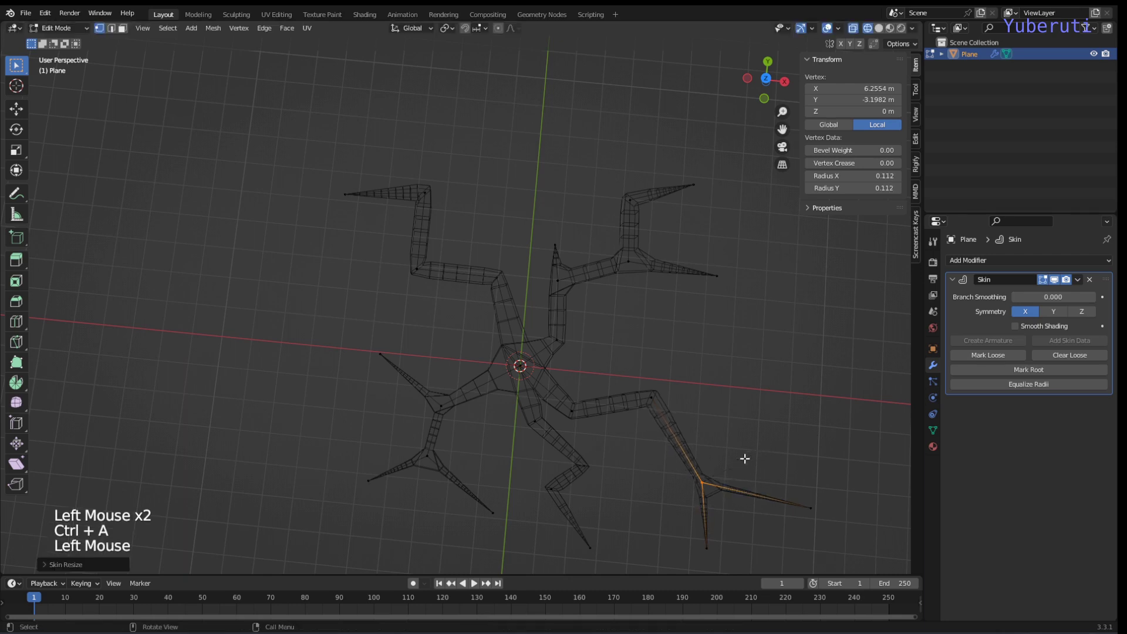
double_click(625, 252)
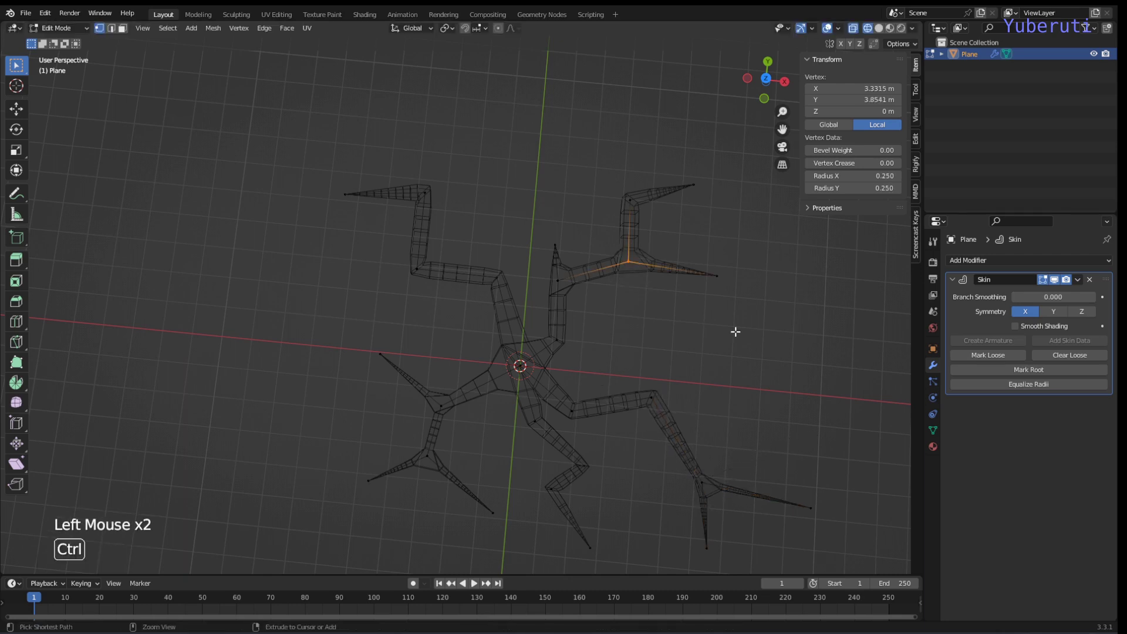
key(ctrl+a)
click(699, 320)
- Lengthen the short upward twig by moving its tip to about X -0.04 m, Y 6.43 m, Z 0.23 m
drag(543, 241, 585, 264)
key(g)
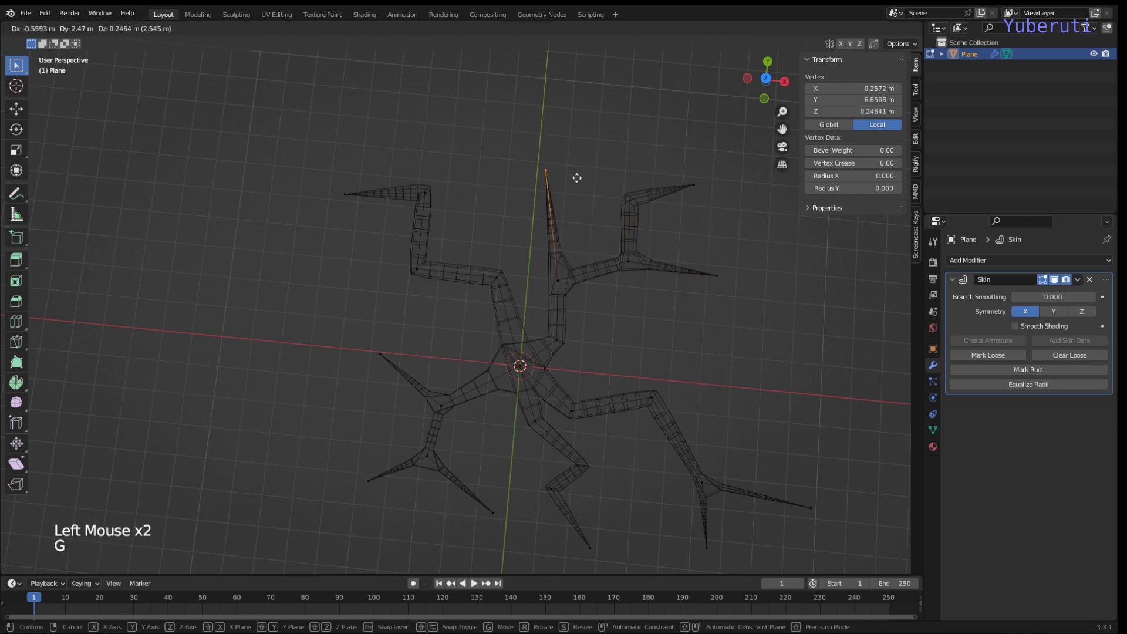
click(573, 181)
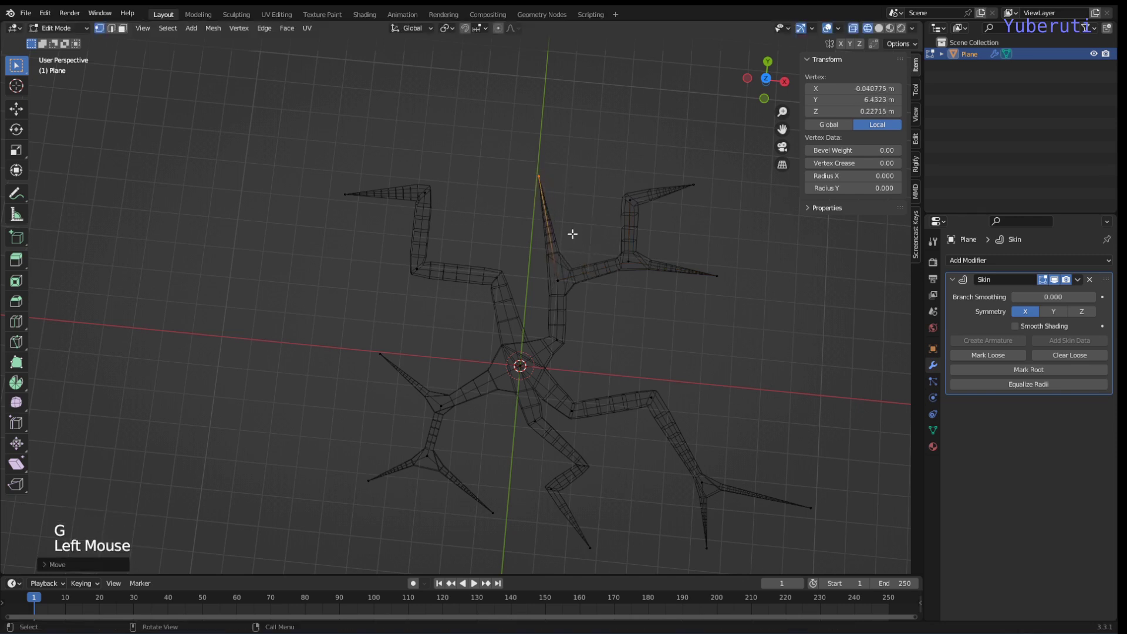
- Shrink the skin radius at the joint below the upward twig to about 0.205 and clear the selection
click(545, 273)
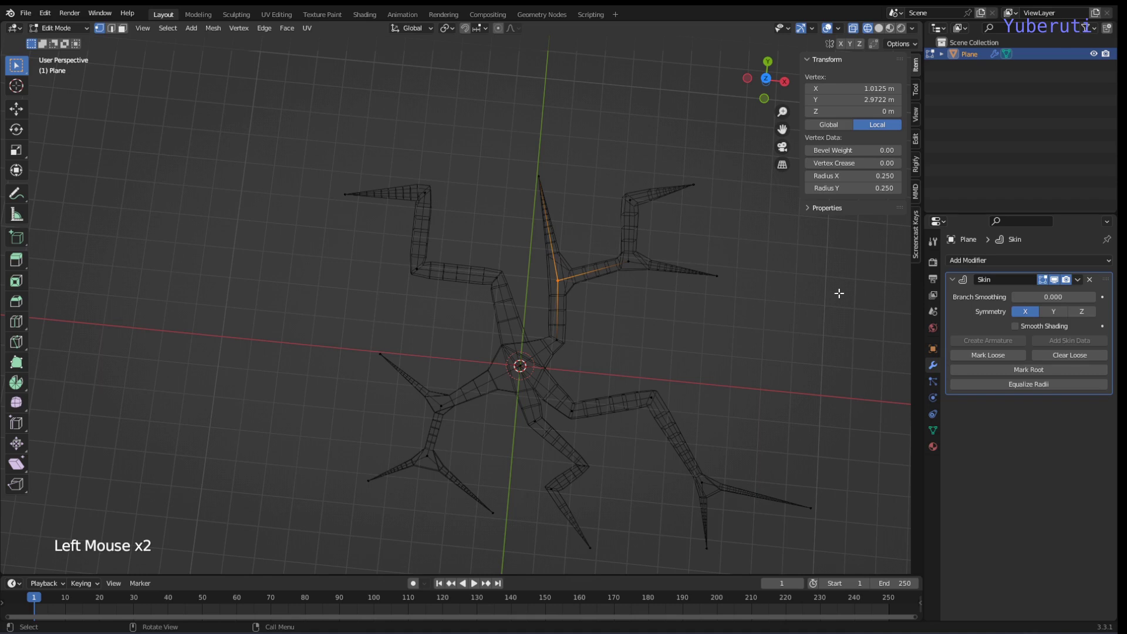
key(ctrl+a)
click(596, 297)
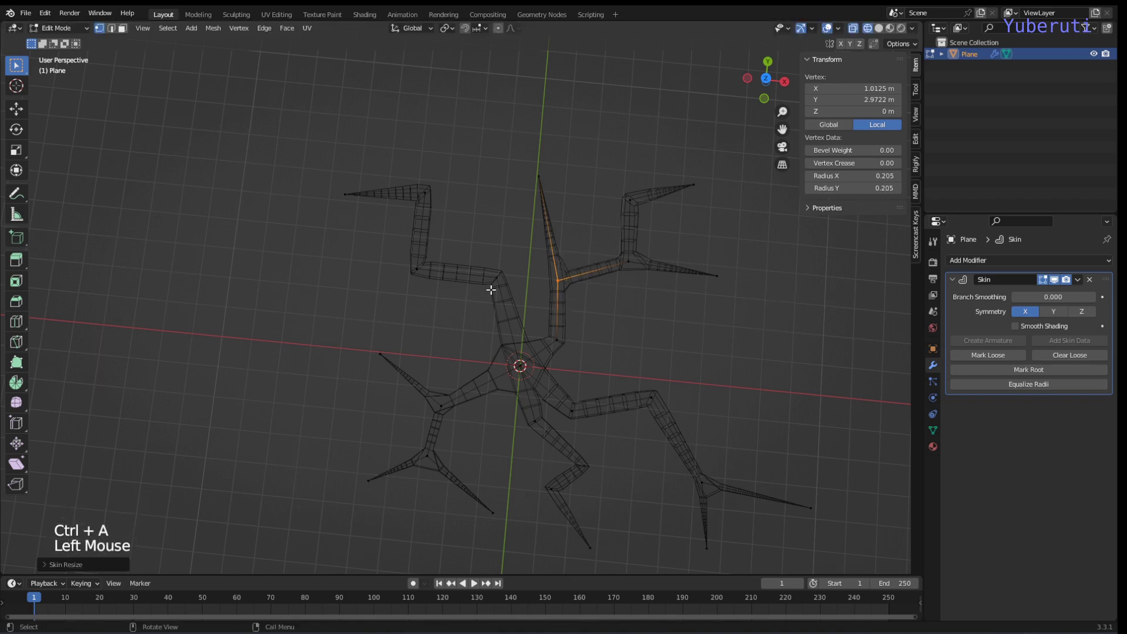
click(498, 337)
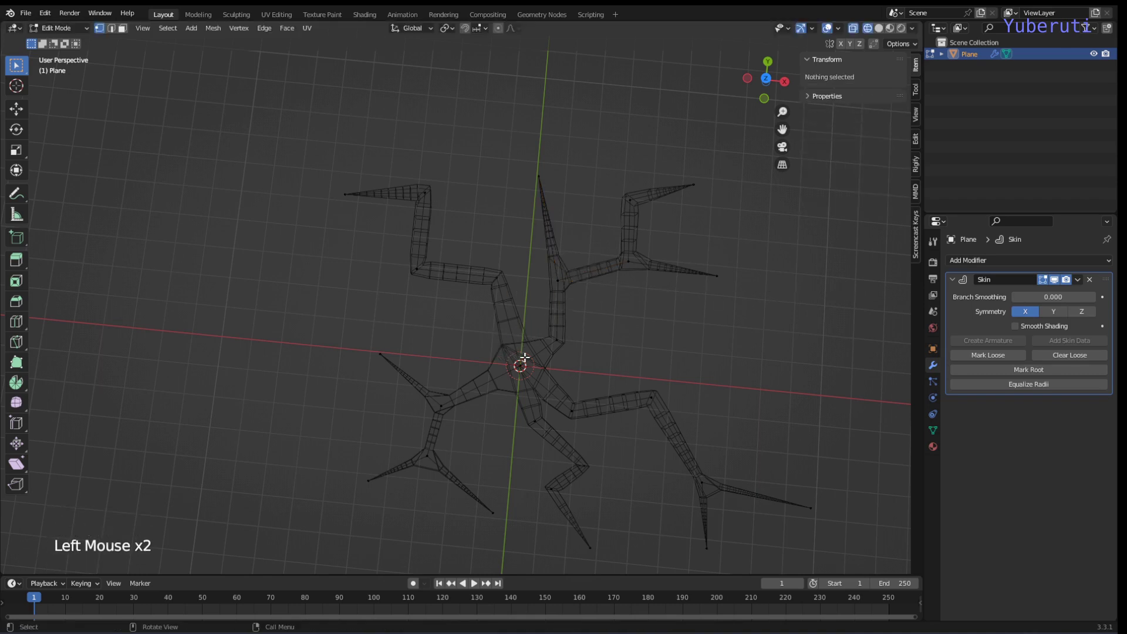
- Move the upper-right branch's first joint to about X 3.21 m, Y 0.99 m, and its fork joint to about X 0.62 m, Y 2.93 m
click(520, 362)
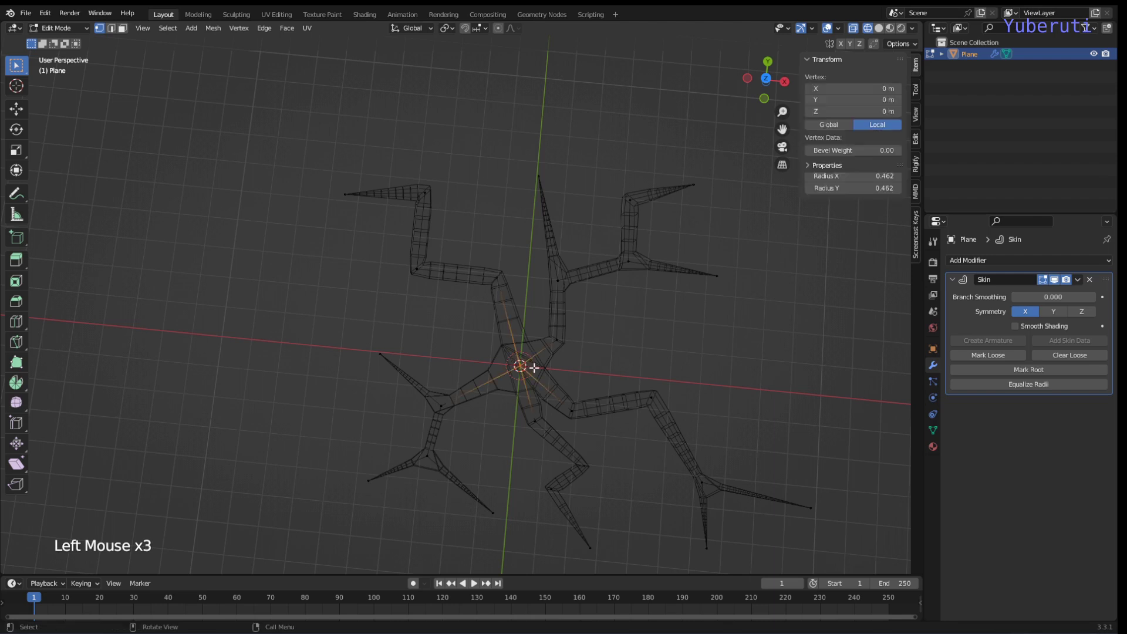
click(566, 339)
key(g)
click(631, 348)
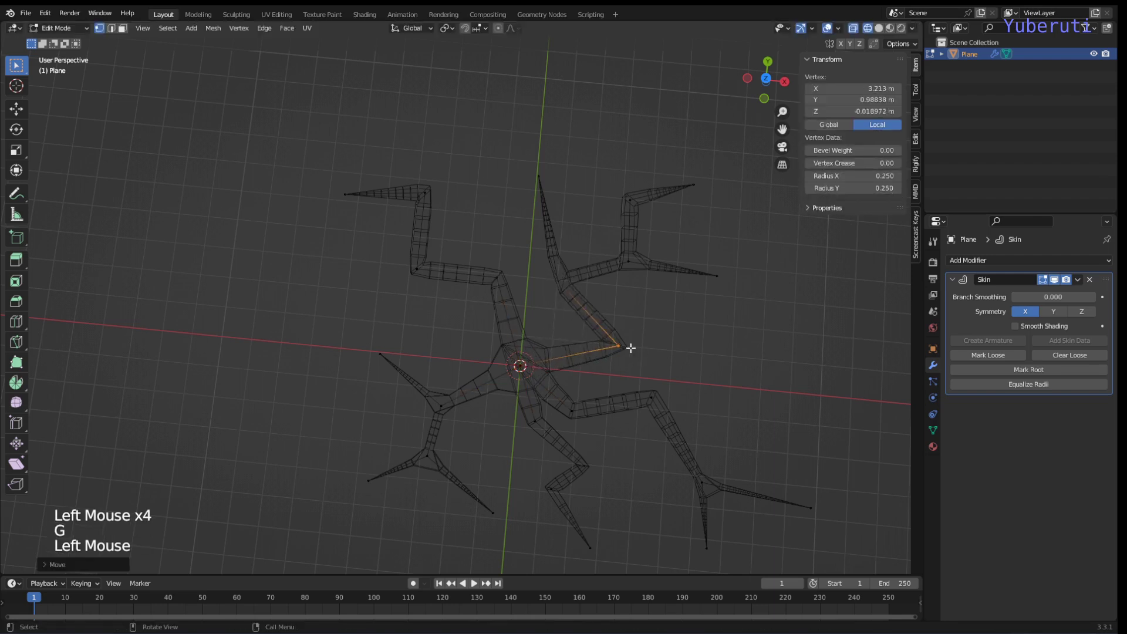
click(565, 287)
key(g)
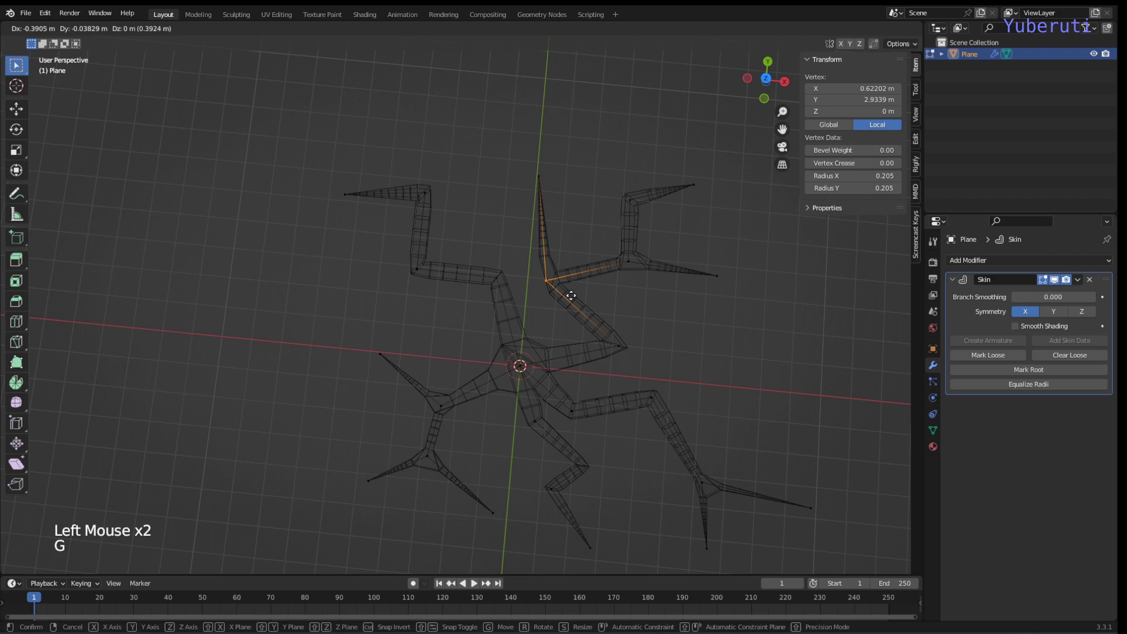
click(556, 310)
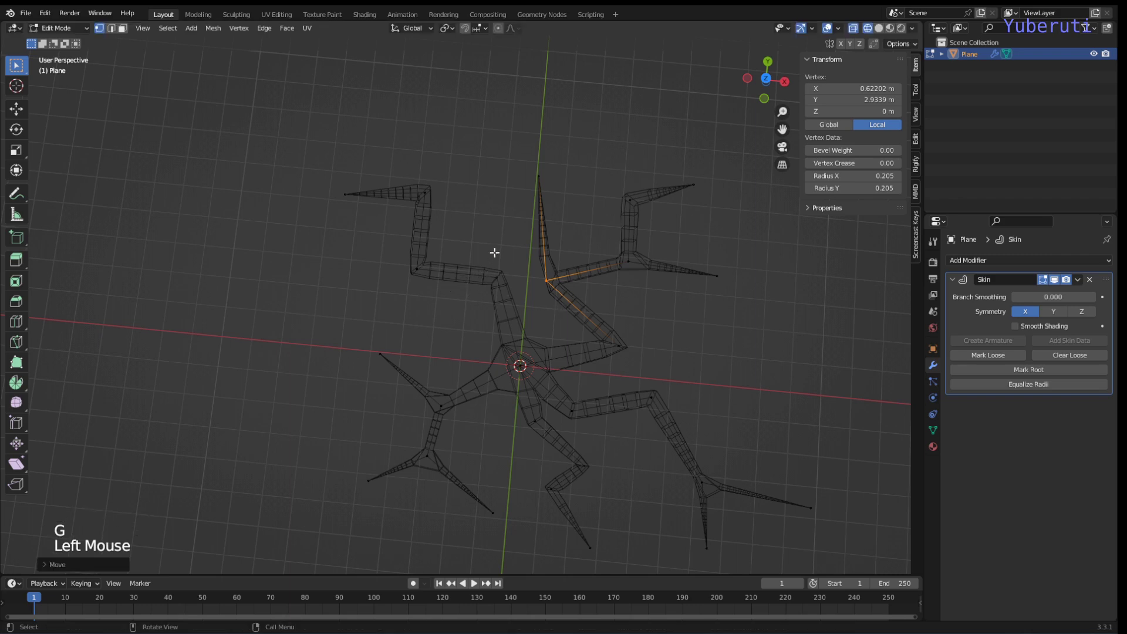
- Move the upper-left branch's tip to about X -7.09 m, Y 5.84 m, Z 0.07 m
click(345, 194)
key(g)
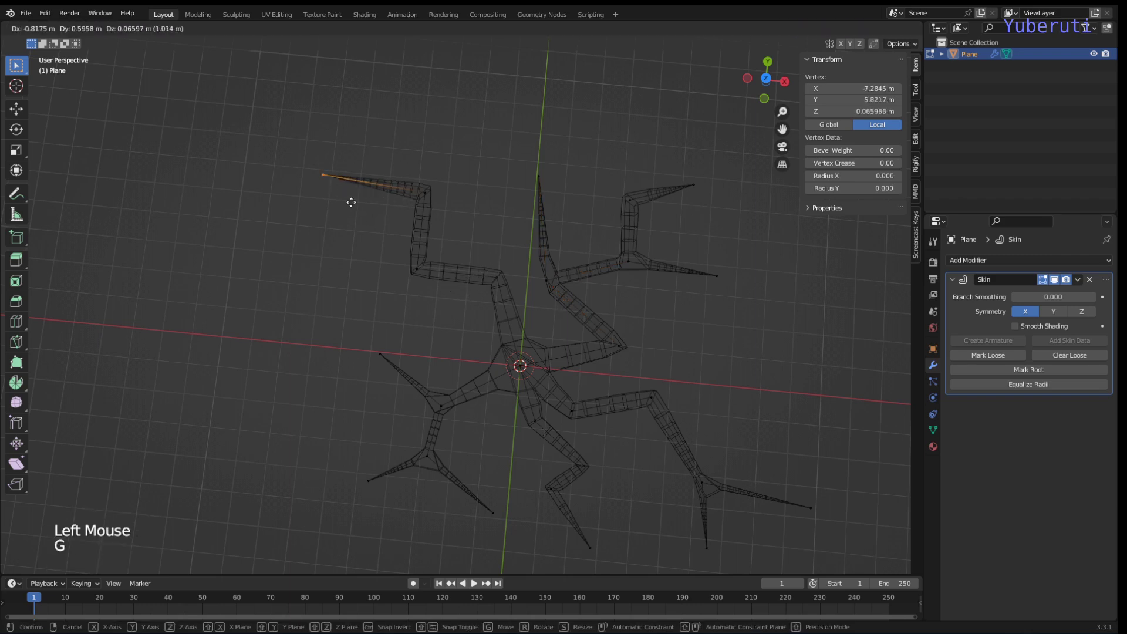
click(357, 202)
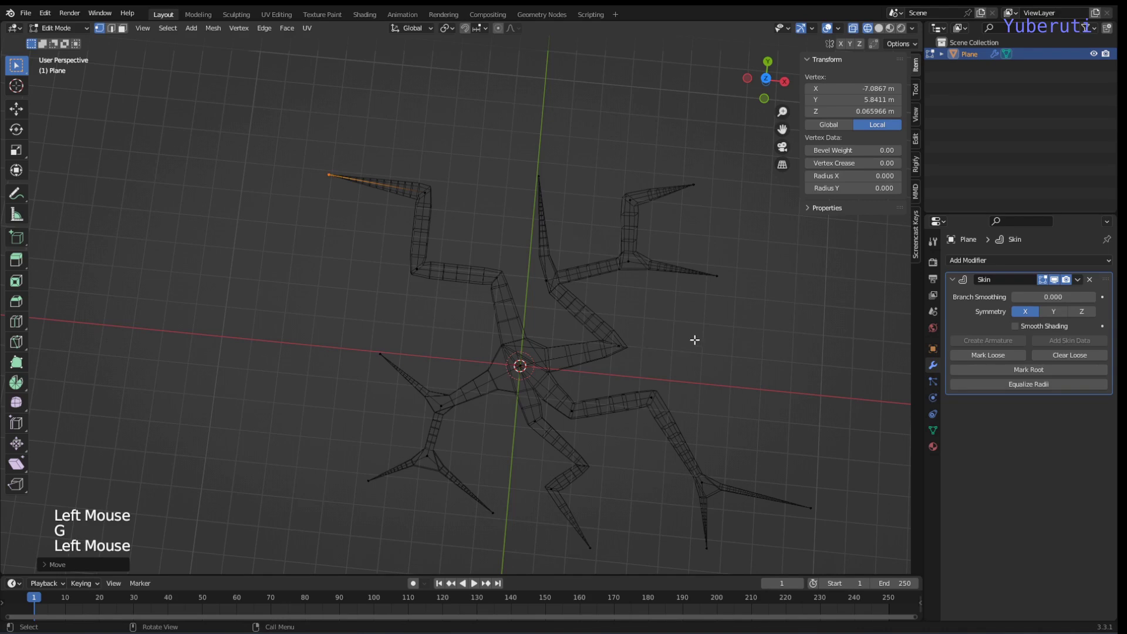
- In top view, enable proportional editing and enlarge the centre vertex's skin radius to about 0.68, with a proportional size of about 8.14
middle_drag(684, 326, 706, 271)
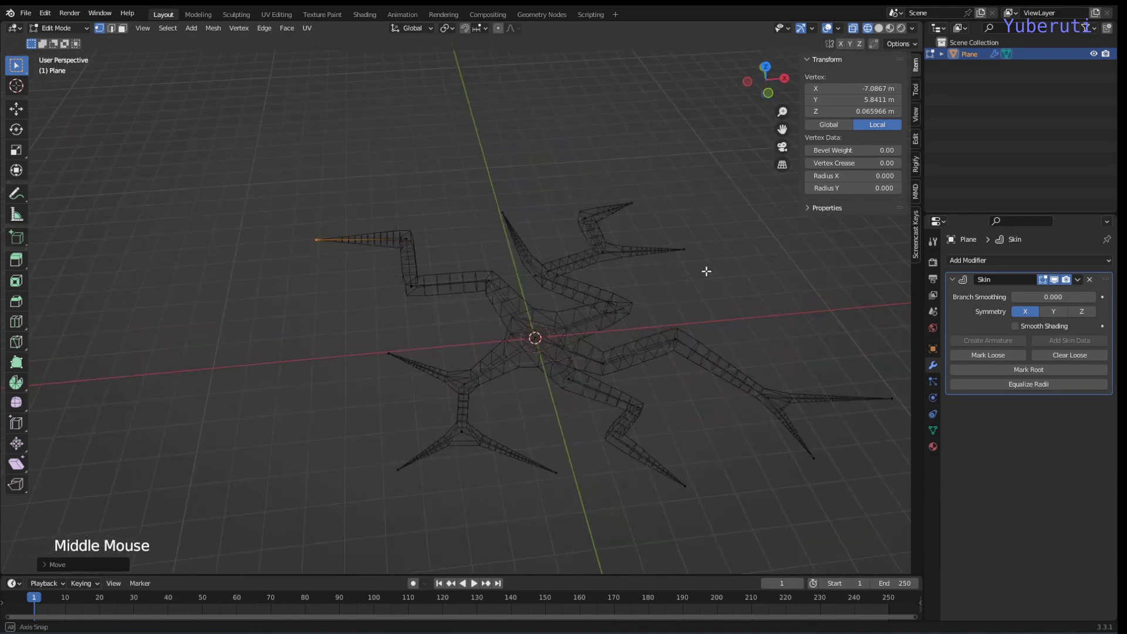
key(KP_7)
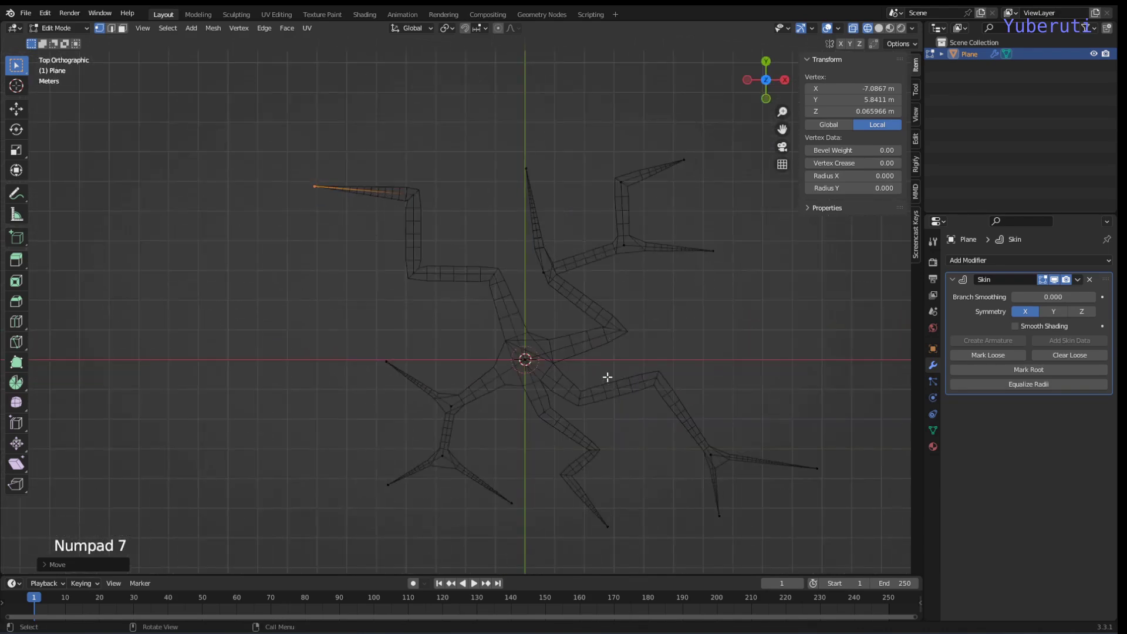
shift+middle_drag(651, 337, 637, 329)
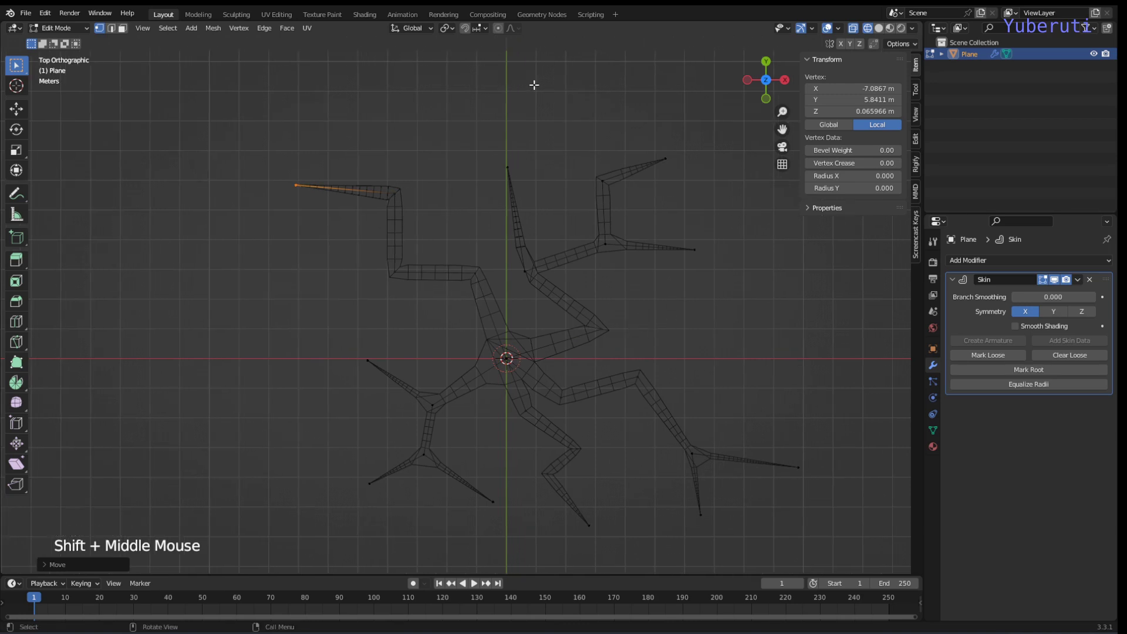
click(499, 29)
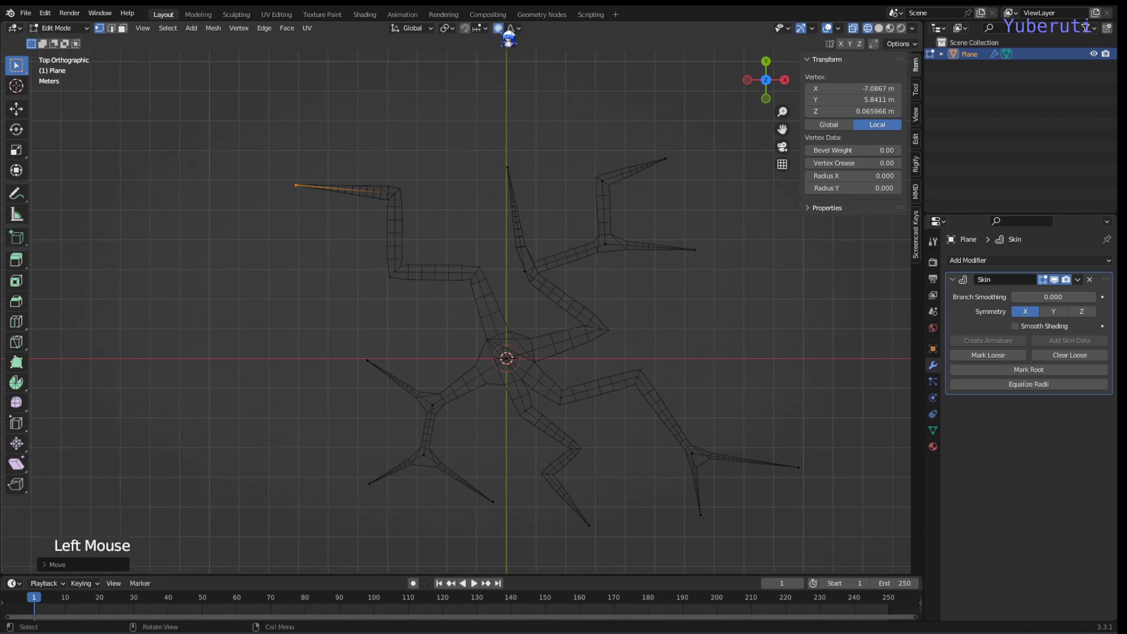
drag(480, 340, 543, 392)
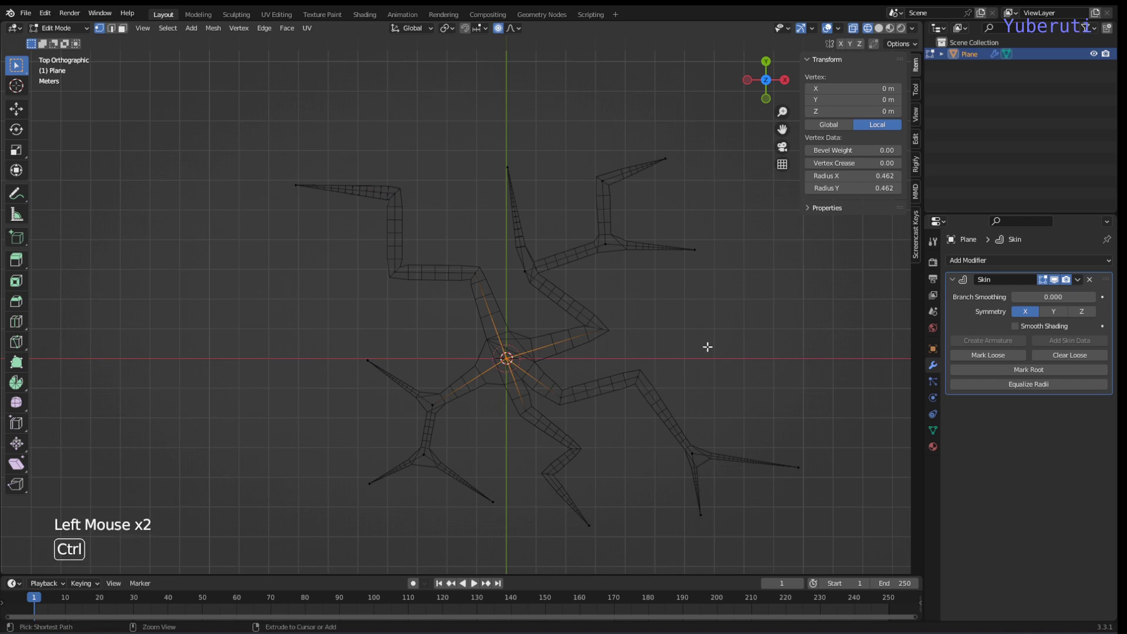
key(ctrl+a)
scroll(708, 347, down, 3)
scroll(707, 347, down, 8)
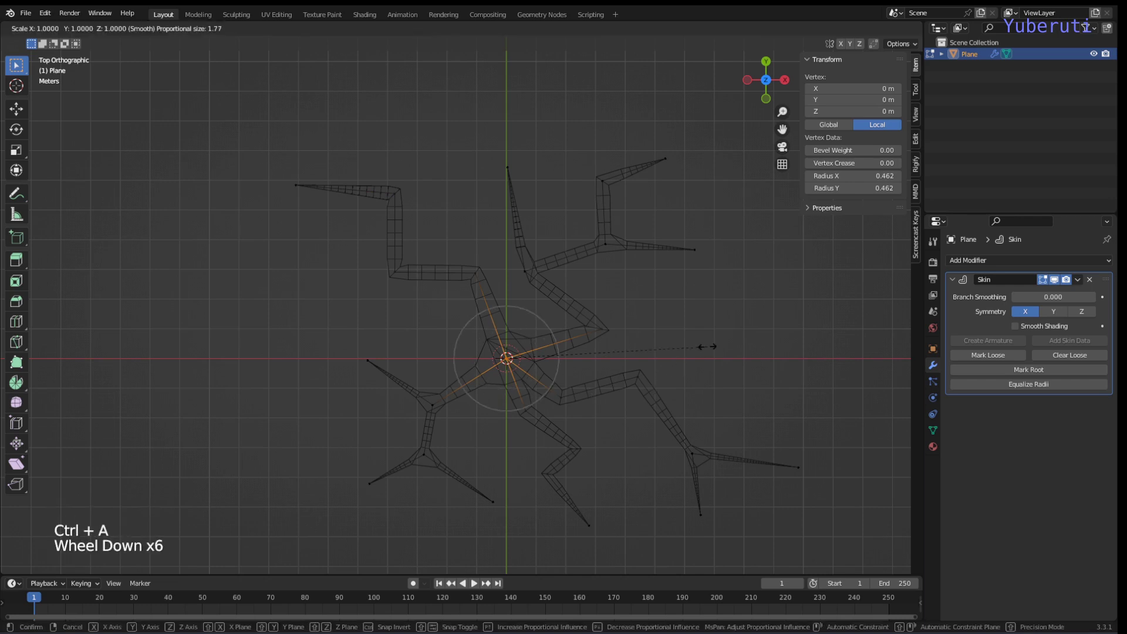
scroll(707, 346, up, 2)
scroll(707, 347, up, 1)
scroll(707, 347, down, 3)
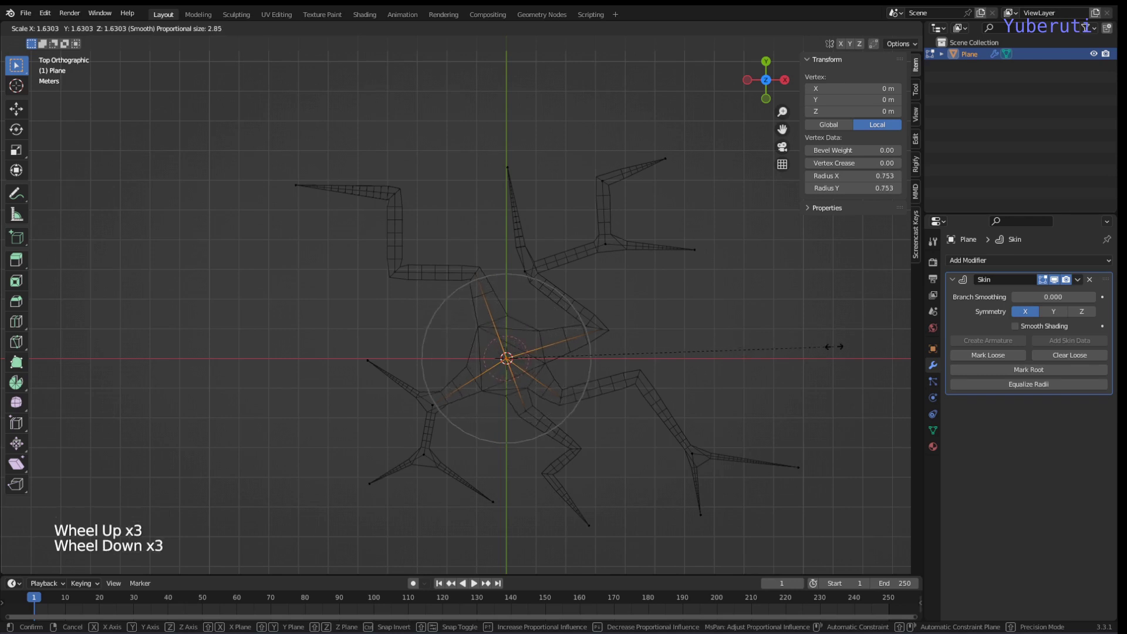
scroll(825, 341, down, 8)
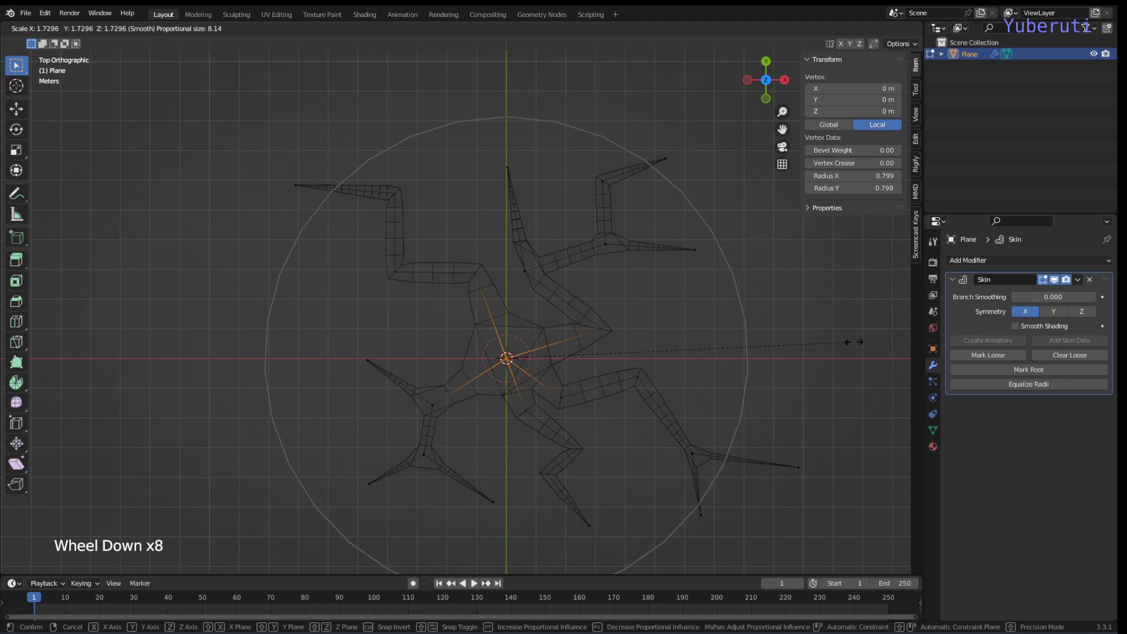
click(801, 341)
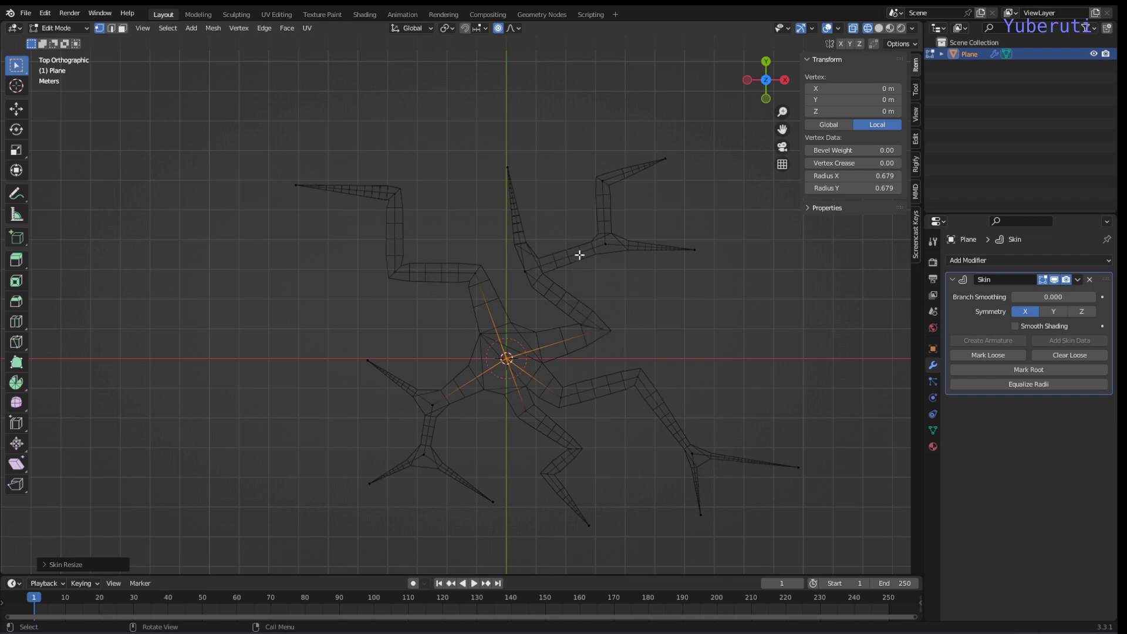
- With a proportional size of about 3.14, shrink the skin radius at the upper-left branch's last two joints before its tip to about 0.24 and 0.21
click(393, 267)
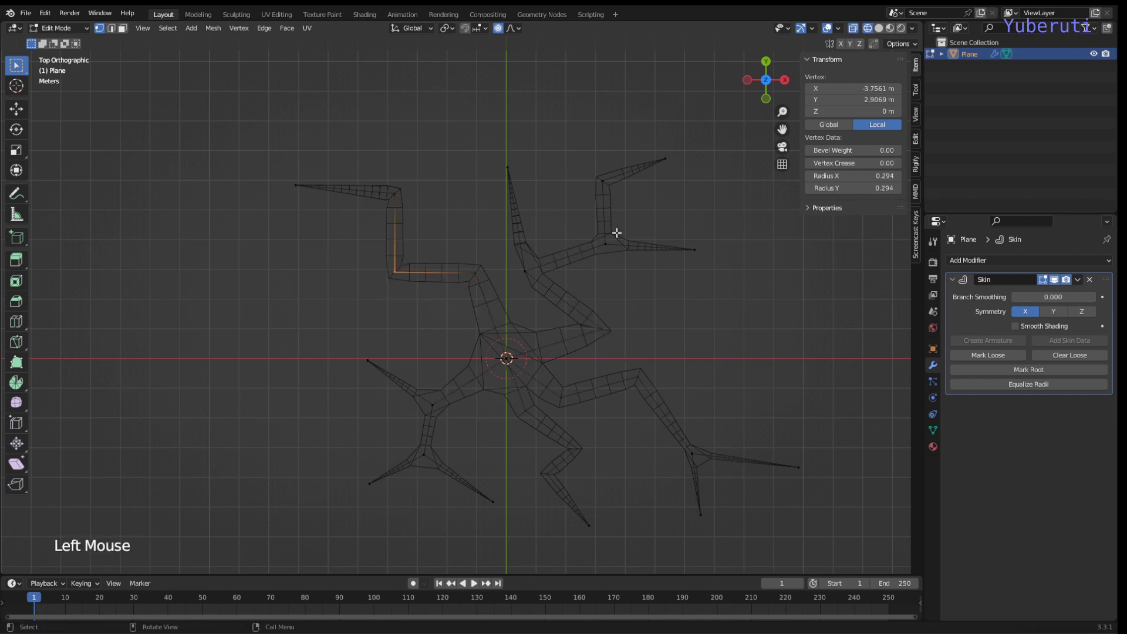
key(ctrl+a)
scroll(603, 240, up, 7)
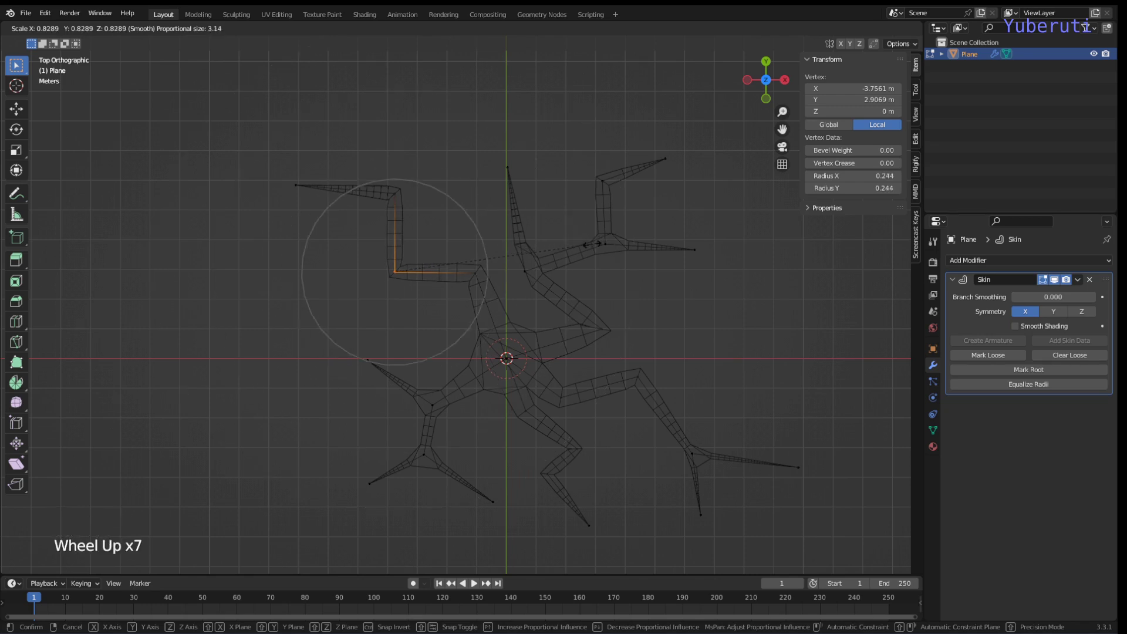
click(593, 244)
click(386, 190)
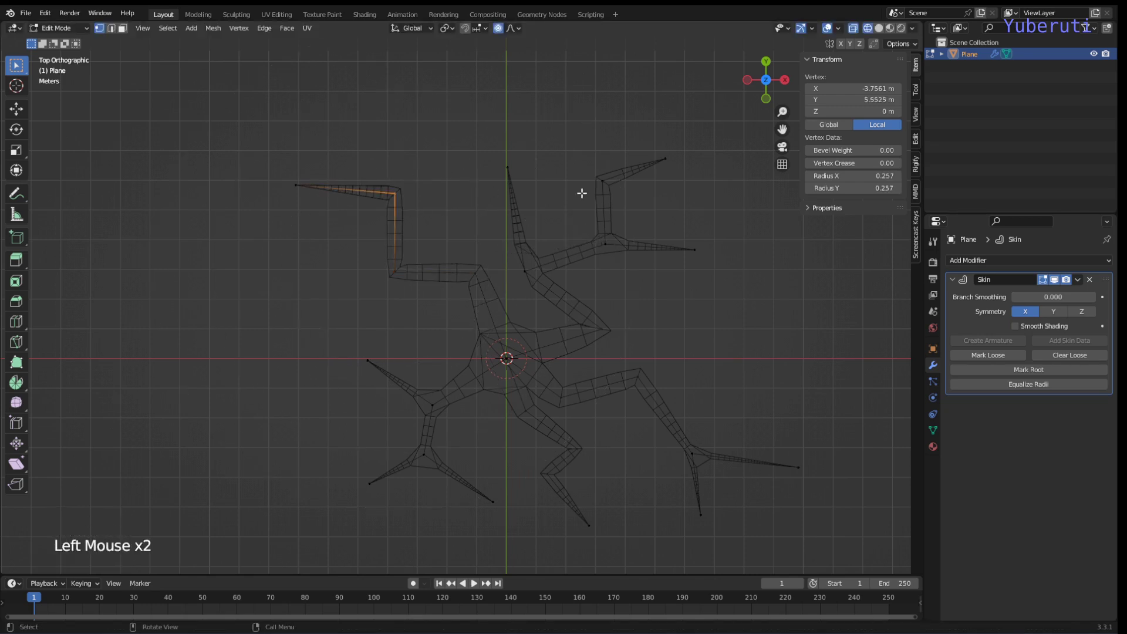
key(ctrl+a)
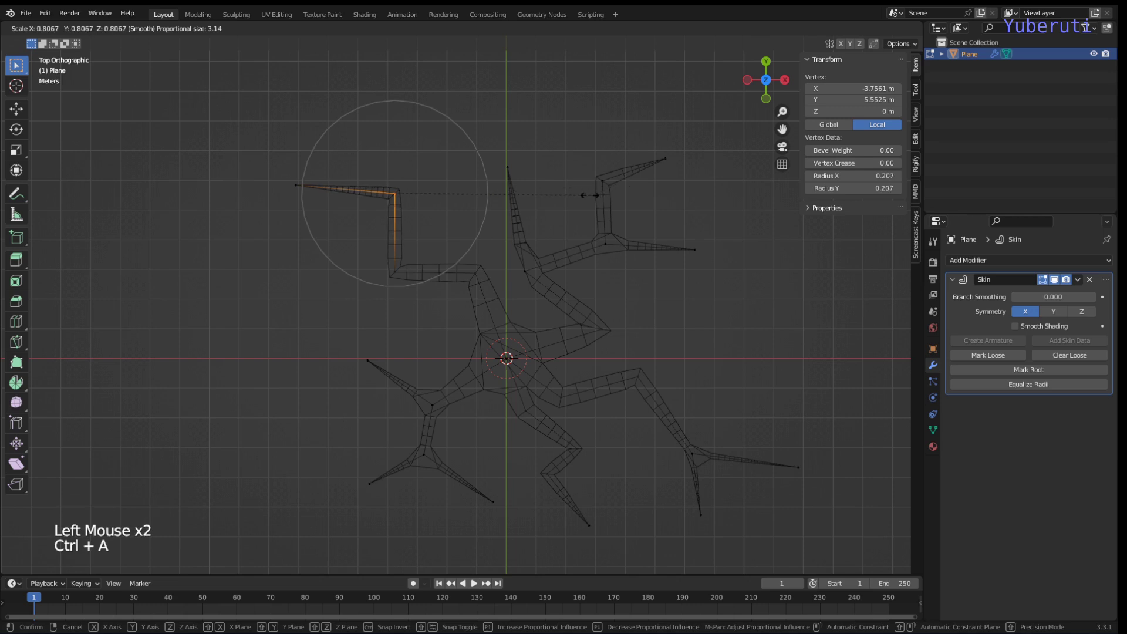
click(589, 195)
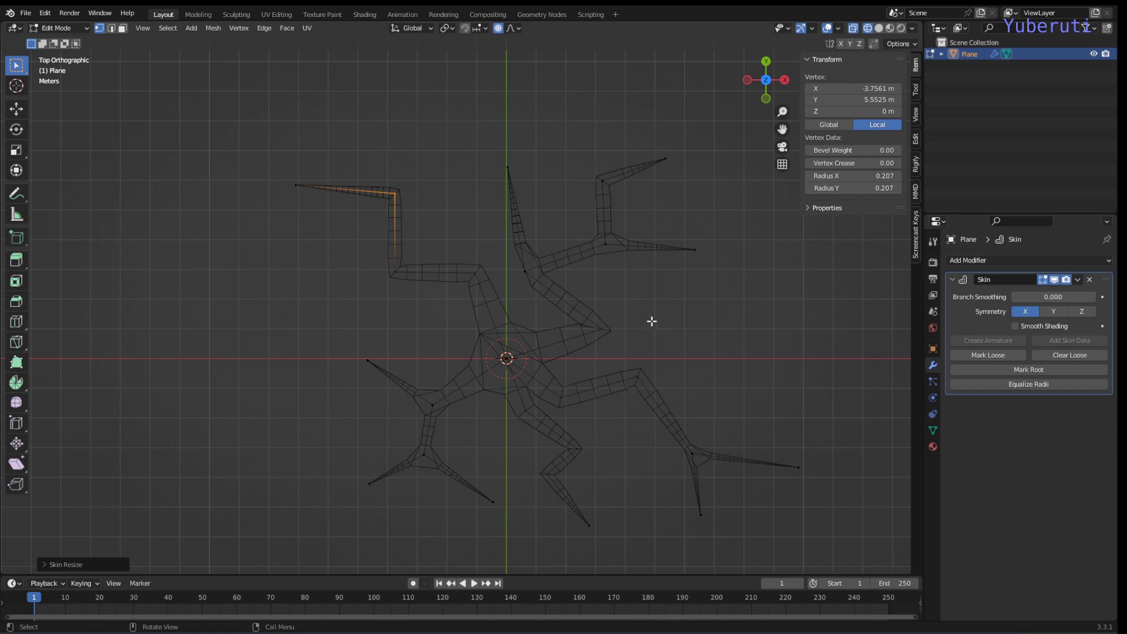
- Clear the selection, turn off wireframe display, and shade the mesh smooth in Object Mode
click(681, 400)
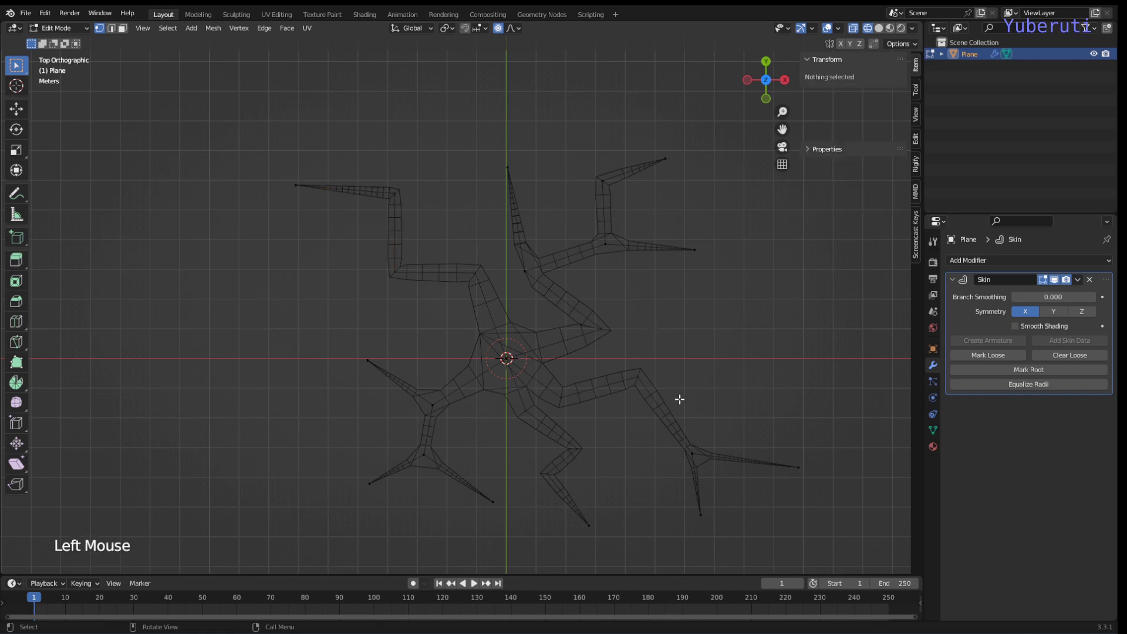
key(shift+z)
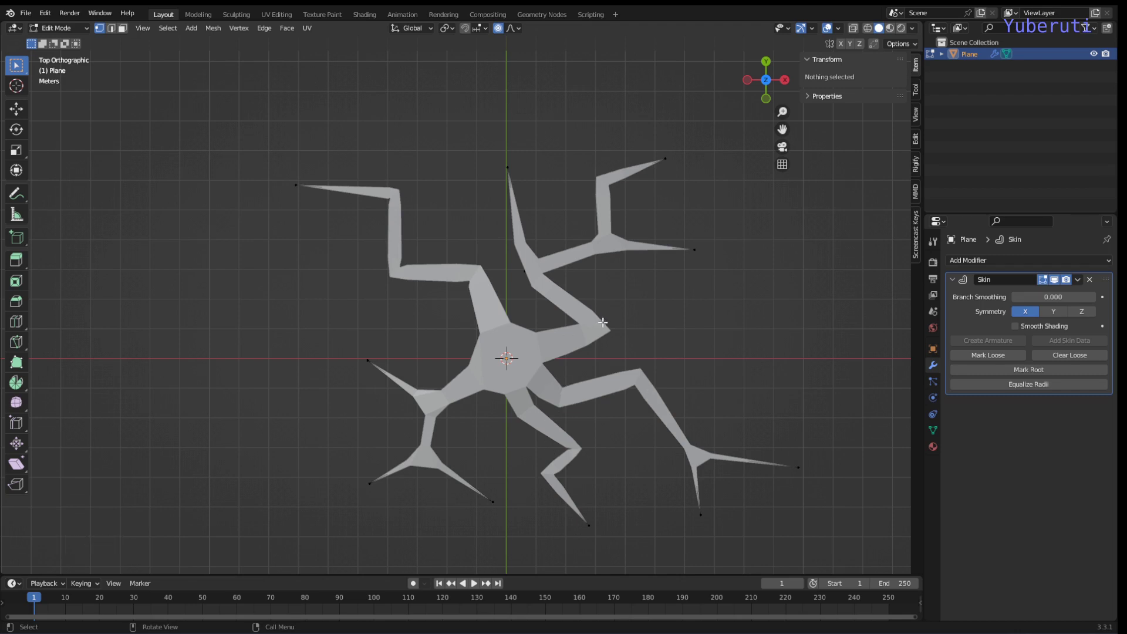
key(Tab)
right_click(562, 351)
click(563, 351)
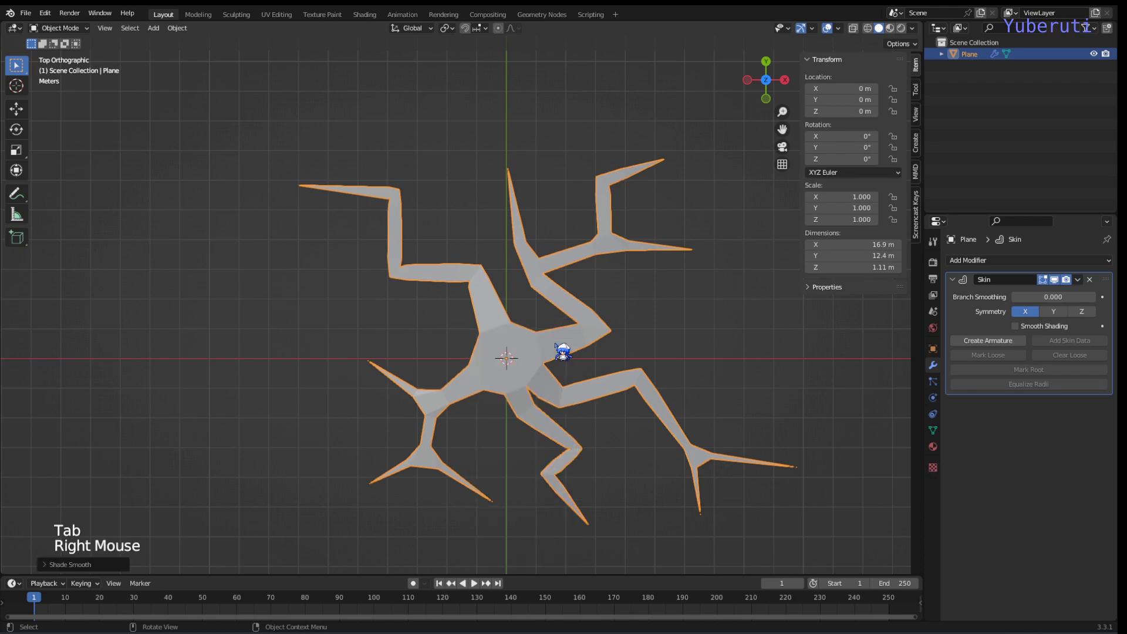
middle_drag(614, 367, 625, 336)
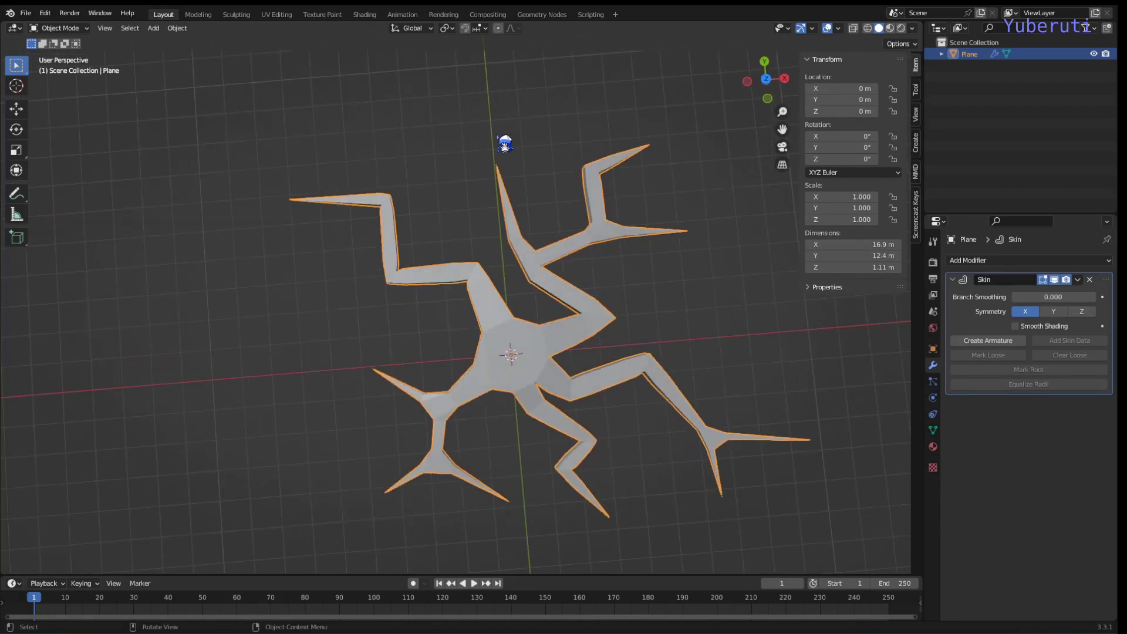
- Create a new material for the mesh in the Shading workspace and delete its Principled BSDF node
click(371, 14)
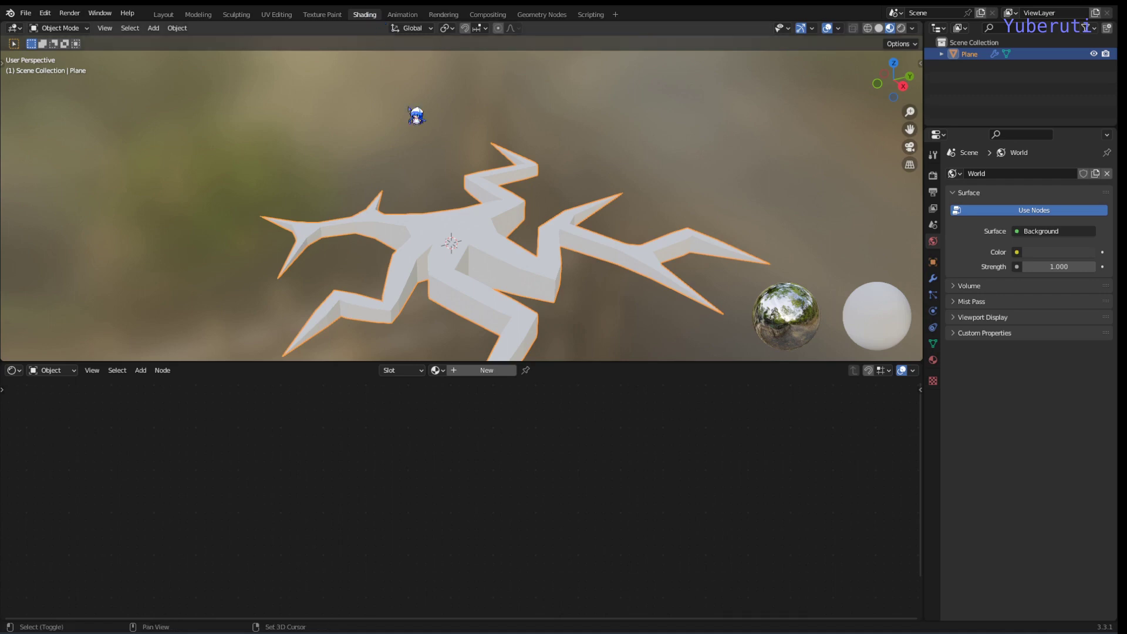
click(483, 371)
scroll(534, 478, down, 2)
scroll(533, 478, up, 1)
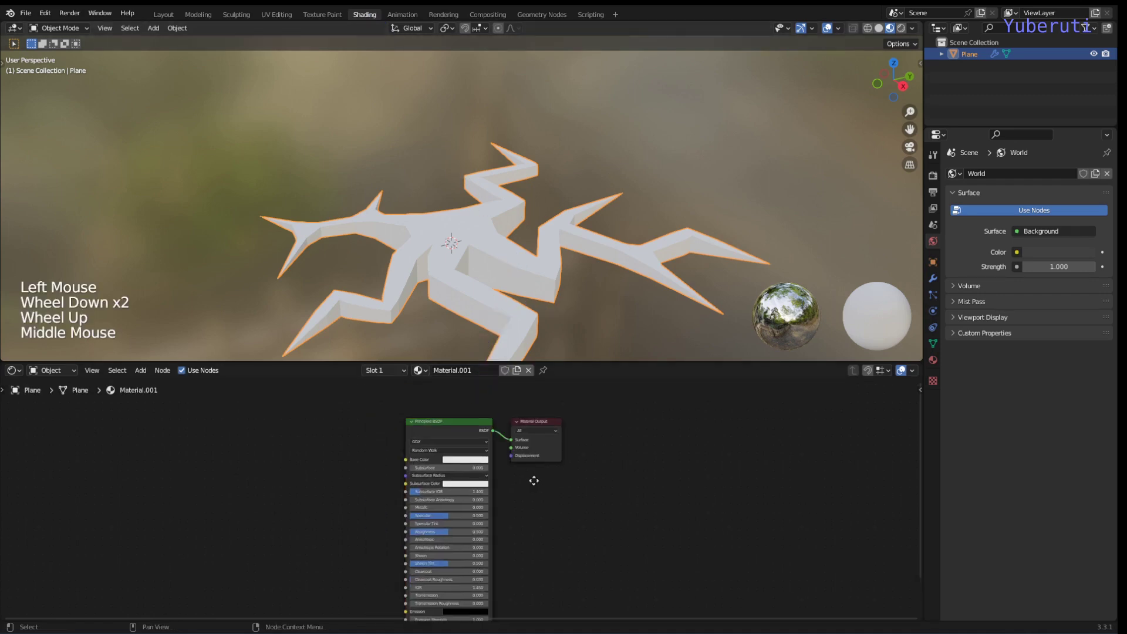
middle_drag(533, 478, 566, 493)
click(500, 441)
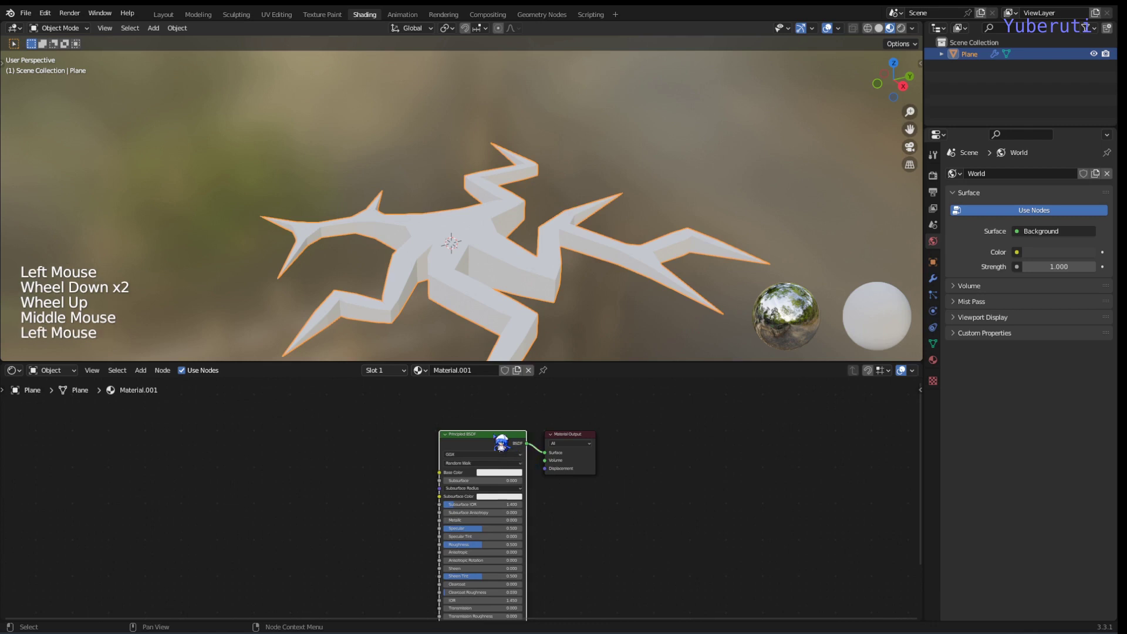
key(x)
click(383, 471)
- Add an Emission shader node and place it just before the Material Output node
key(shift+a)
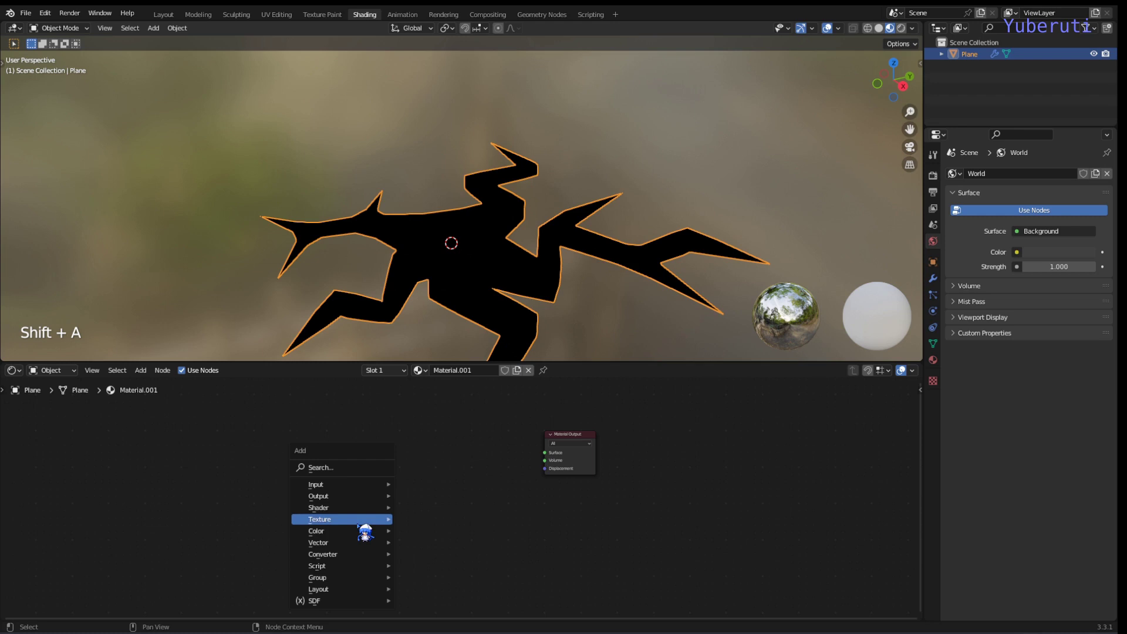
mouse_move(360, 509)
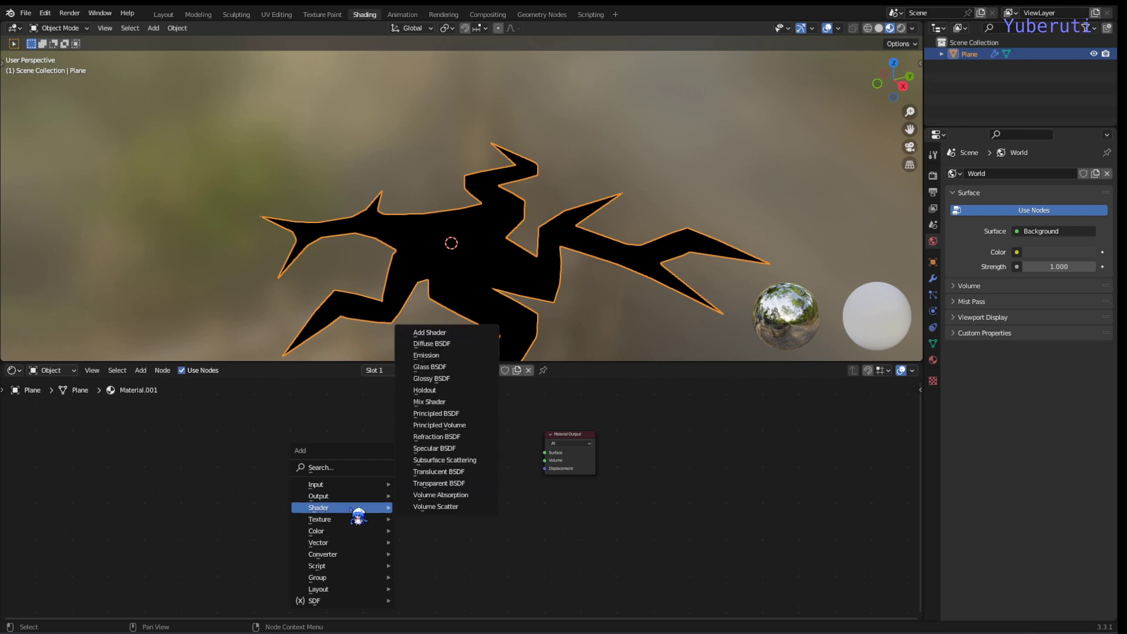
click(430, 356)
click(472, 465)
- Add a ColorRamp node and place it before the Emission node, leaving a gap between them
key(shift+a)
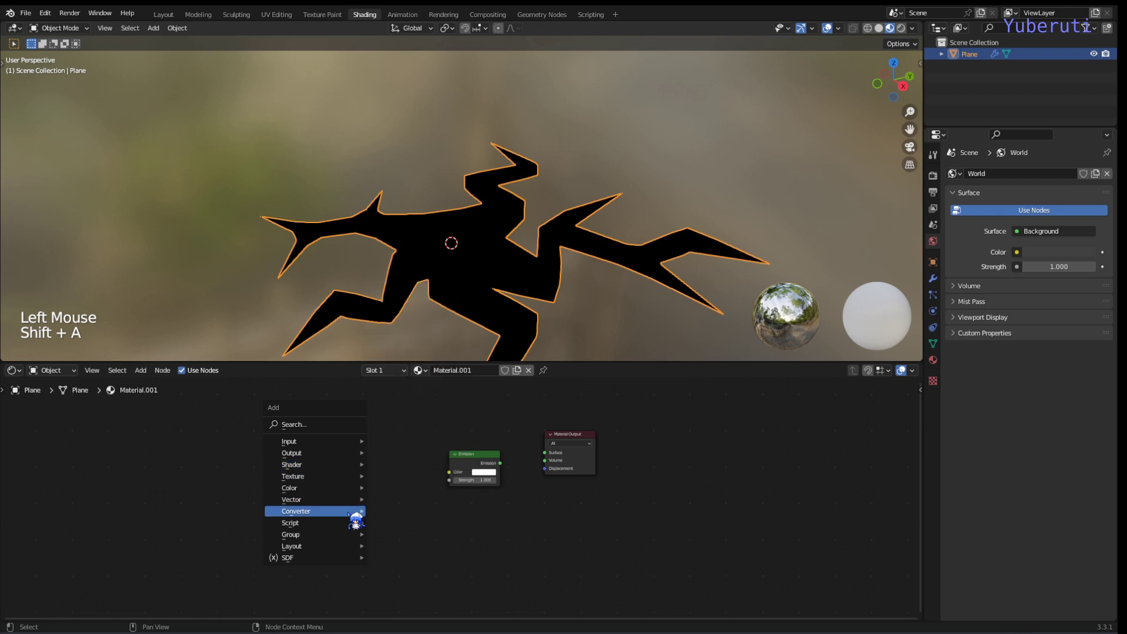
mouse_move(354, 511)
click(411, 382)
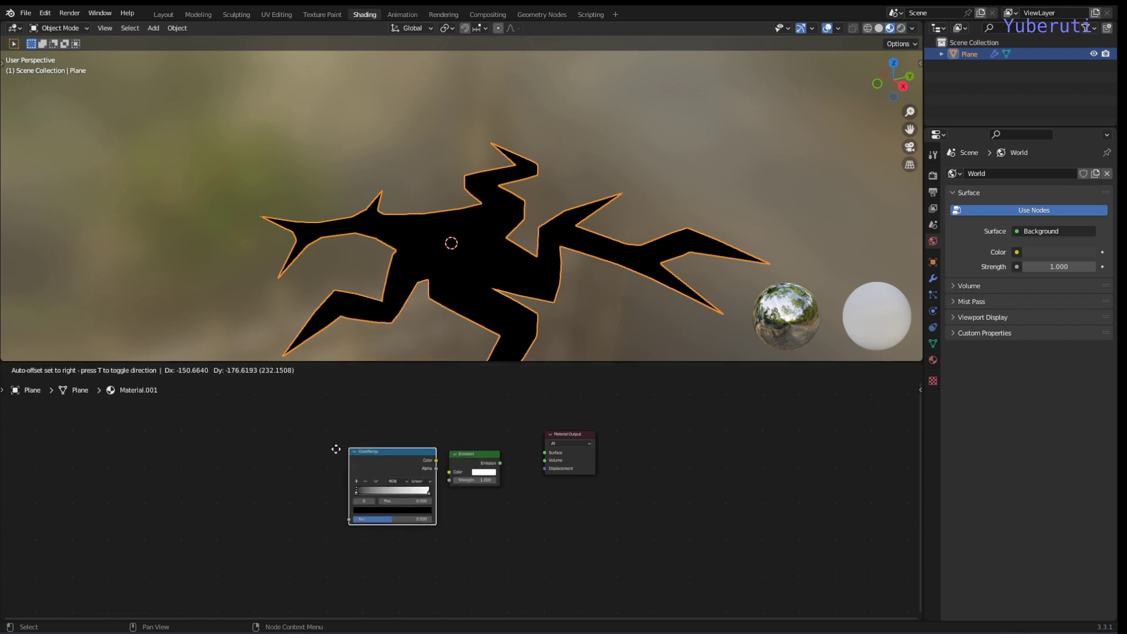
click(283, 449)
- Add a Layer Weight node and place it before the ColorRamp node
key(shift+a)
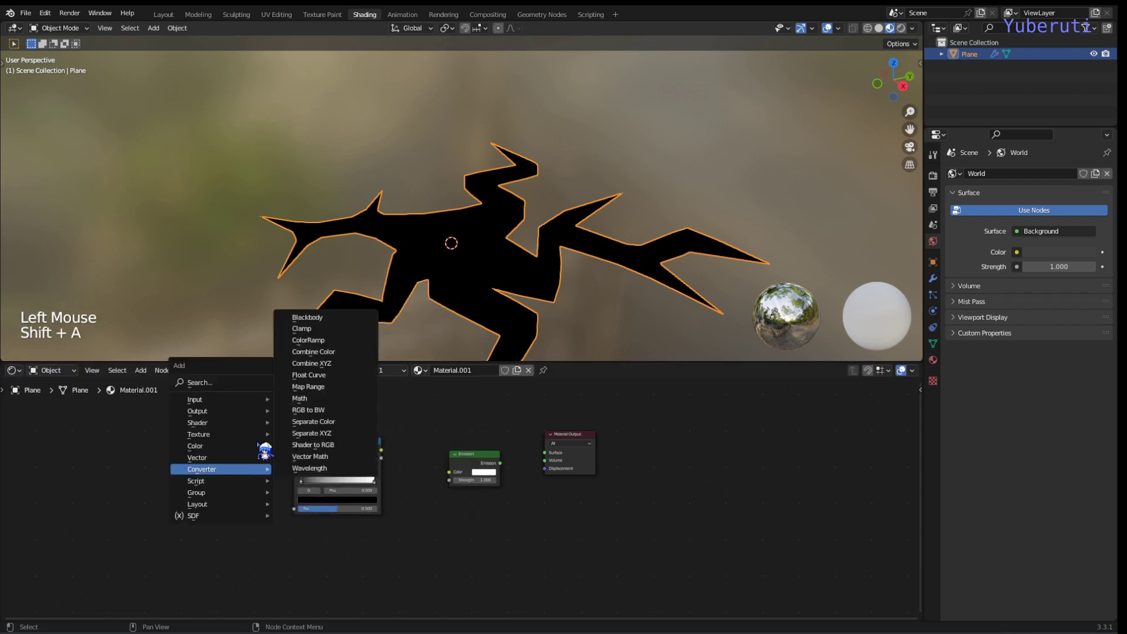
mouse_move(264, 401)
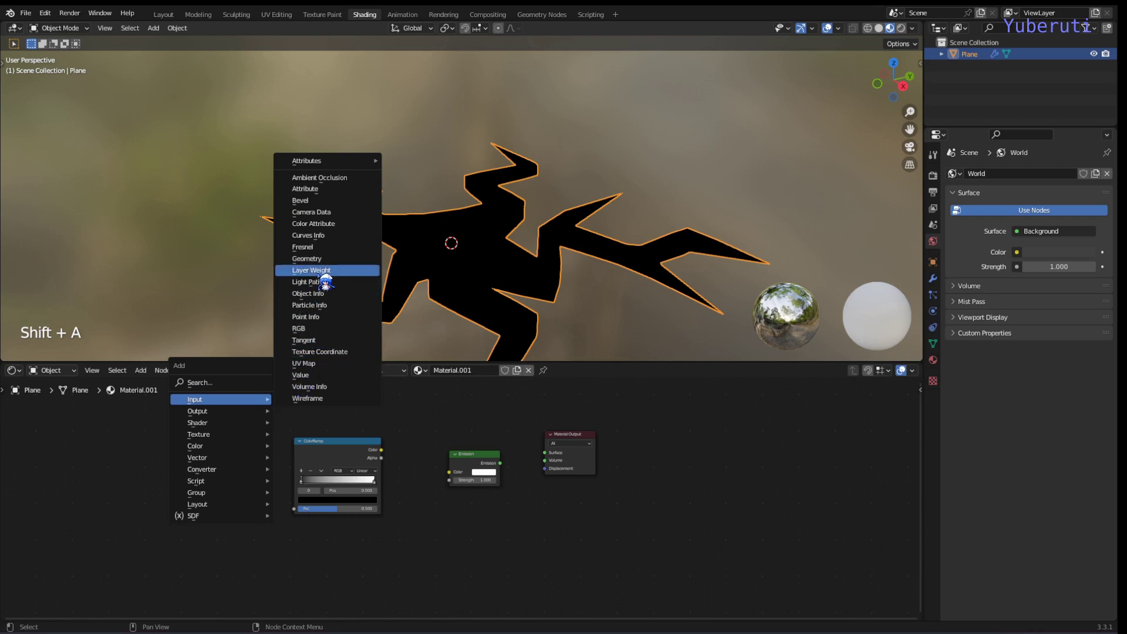
click(317, 270)
click(179, 449)
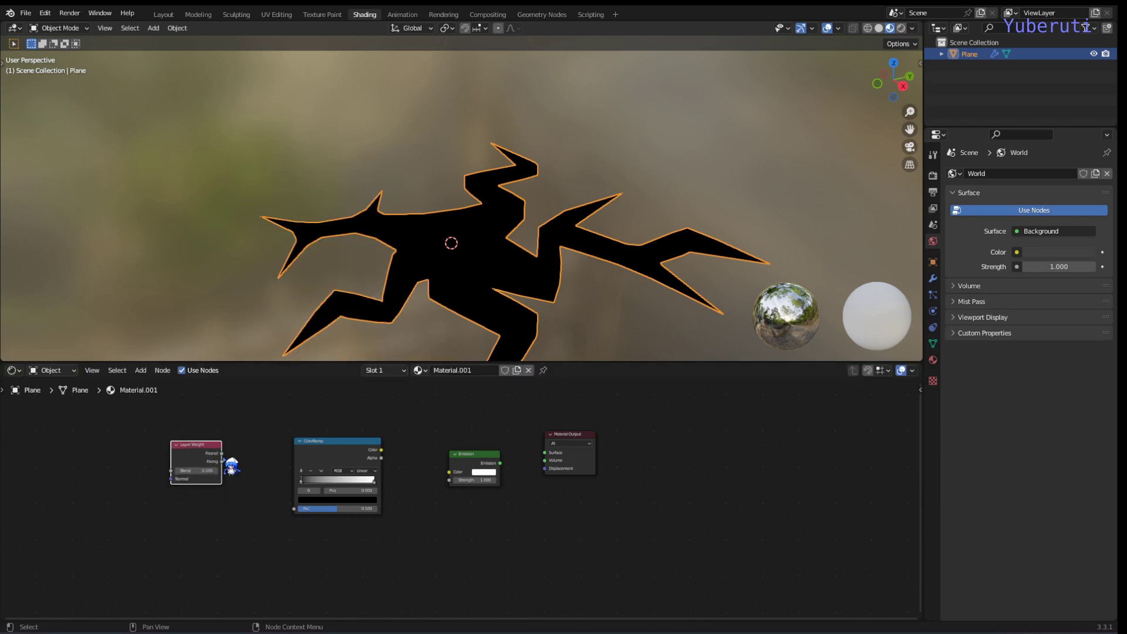
- Link Layer Weight's Facing to the ColorRamp's Fac, the ramp's Color to the Emission Color, and Emission to the Material Output's Surface
drag(223, 464, 295, 508)
drag(381, 450, 546, 453)
click(500, 469)
middle_drag(390, 490, 457, 495)
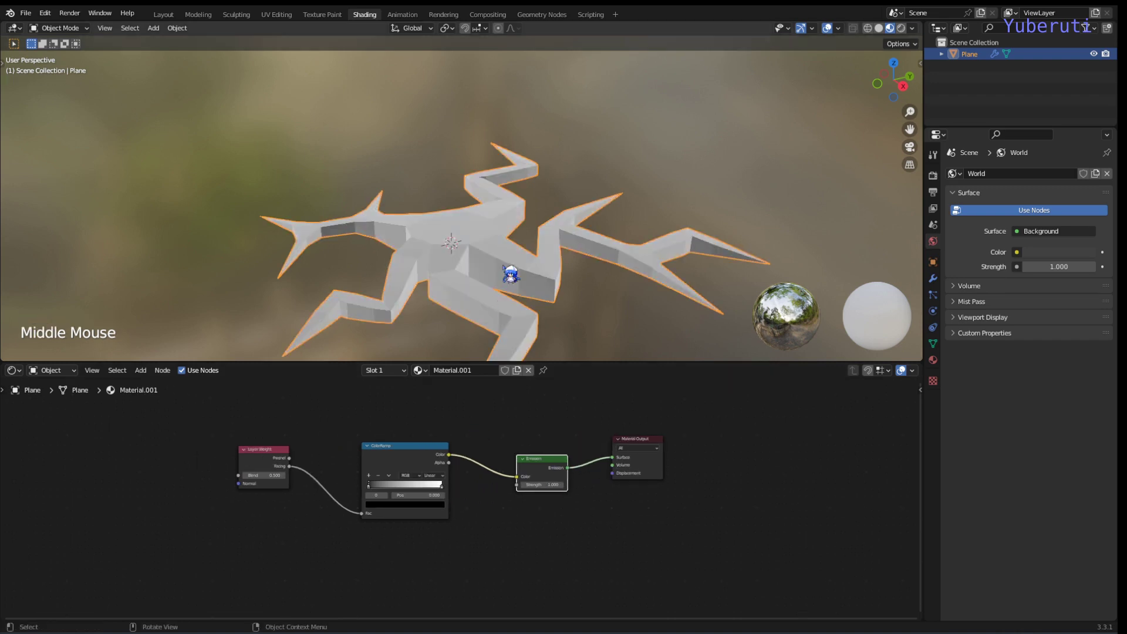
- Set the color of the ColorRamp's end stop at position 1.000 to bright yellow
middle_drag(510, 273, 511, 316)
scroll(520, 297, down, 2)
middle_drag(531, 272, 504, 329)
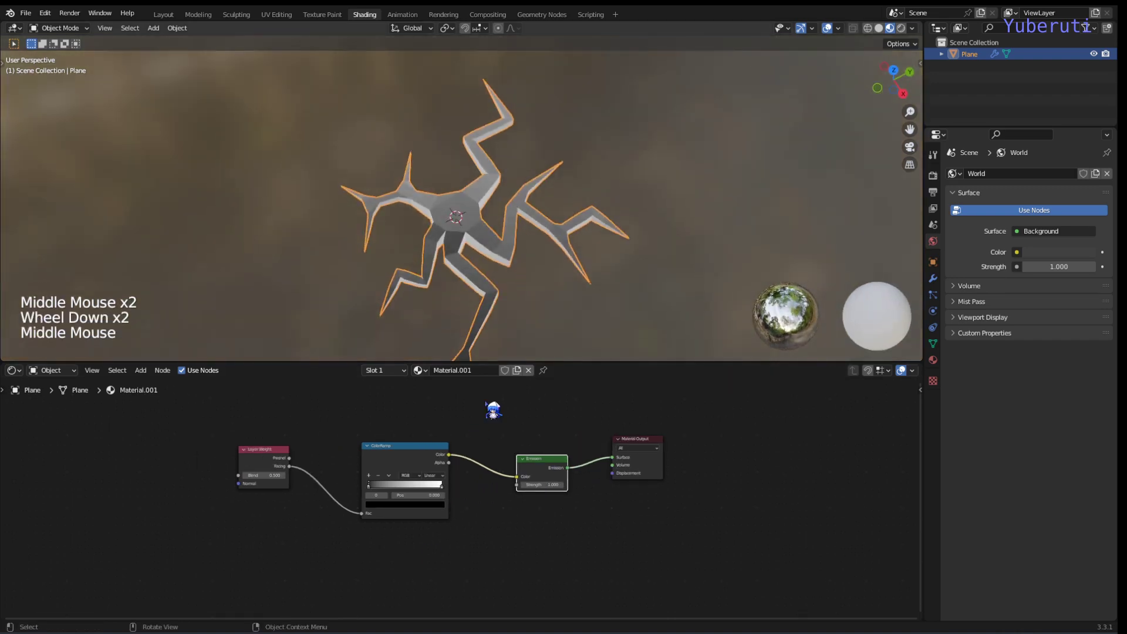
scroll(438, 553, up, 4)
middle_drag(491, 566, 512, 522)
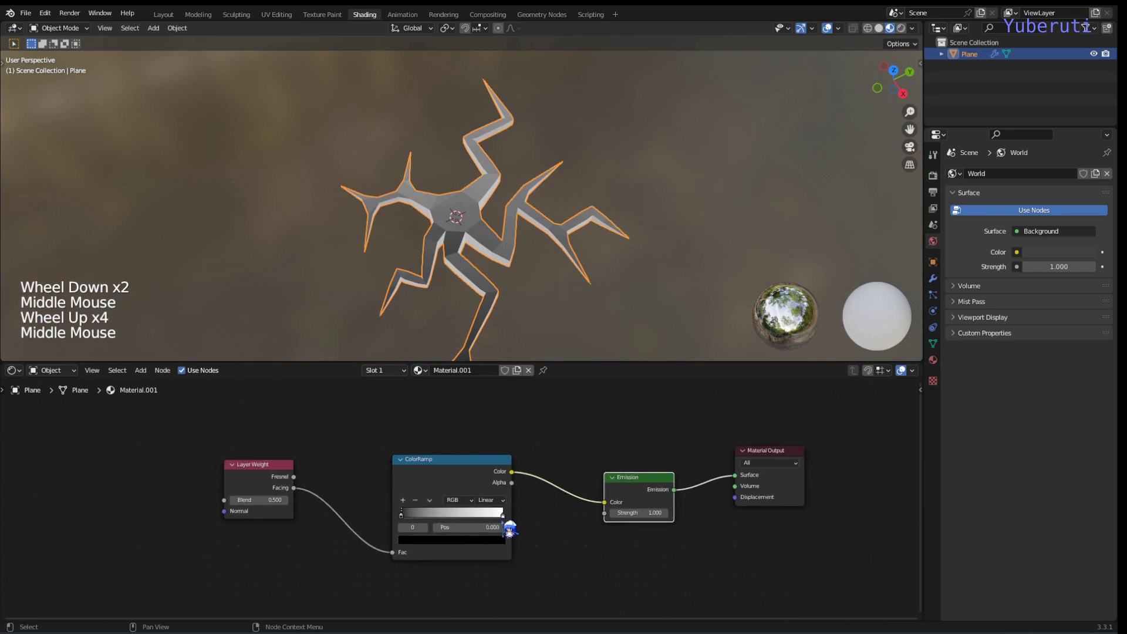
click(510, 528)
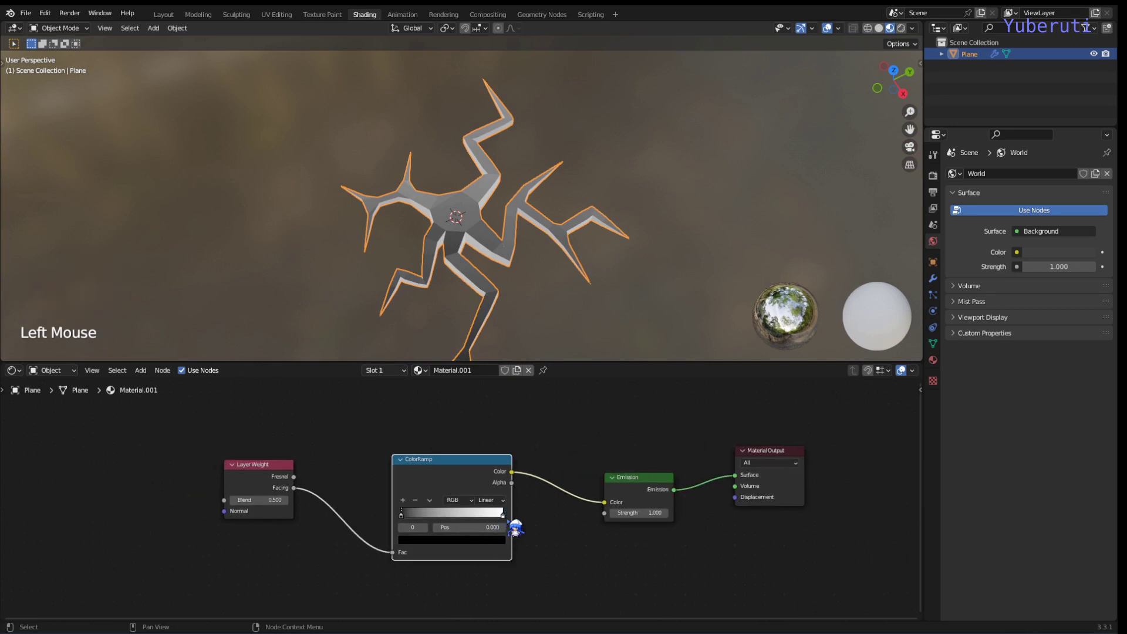
click(503, 515)
click(498, 540)
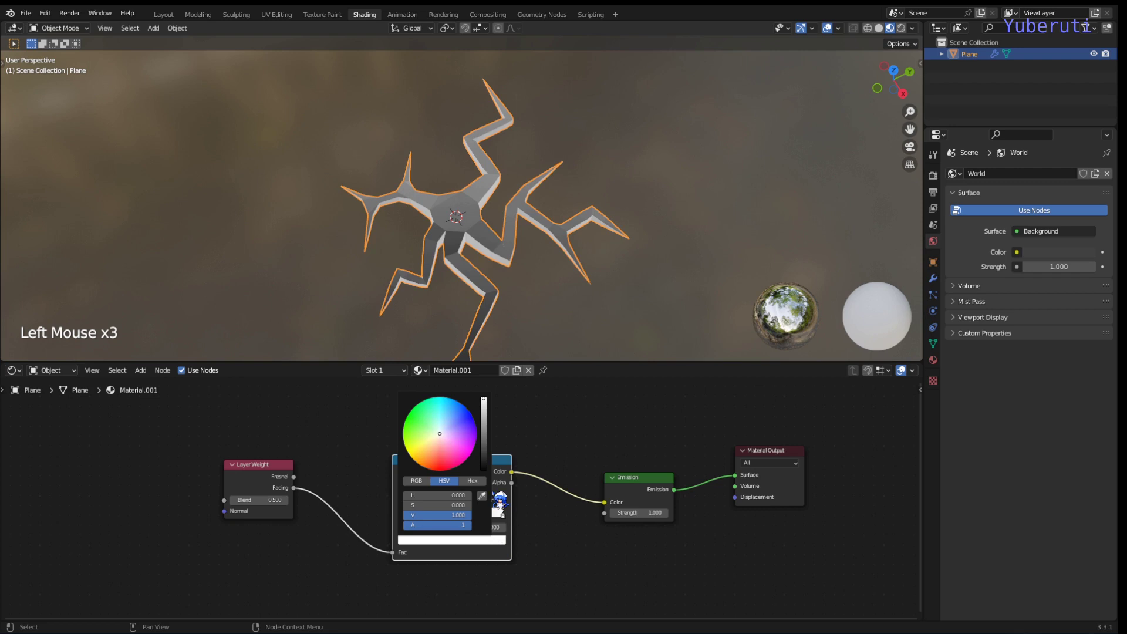
drag(441, 442, 420, 447)
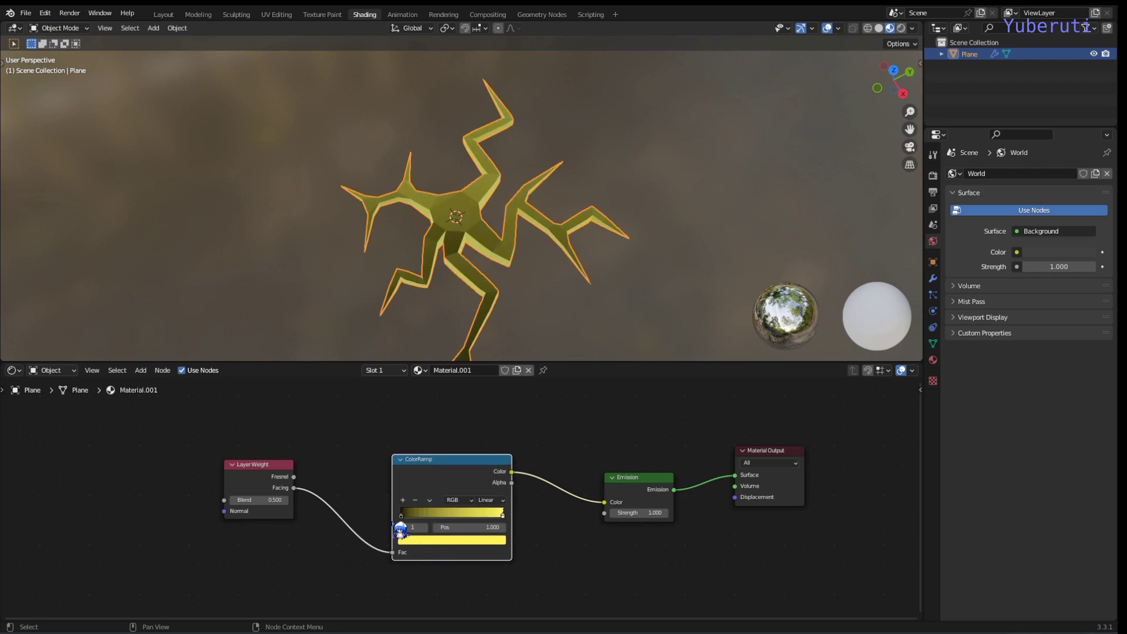
- Set the color of the ColorRamp's start stop at position 0 to a bright reddish orange
click(407, 516)
click(445, 541)
click(444, 541)
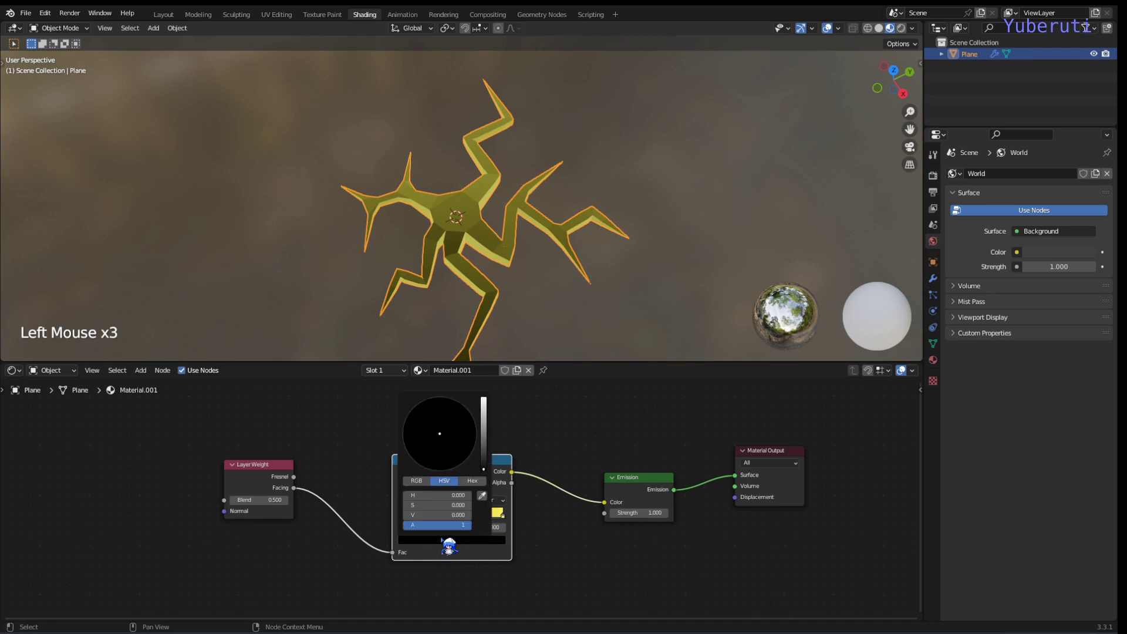
mouse_move(457, 448)
mouse_down()
mouse_move(440, 439)
mouse_move(426, 449)
mouse_move(433, 463)
mouse_up()
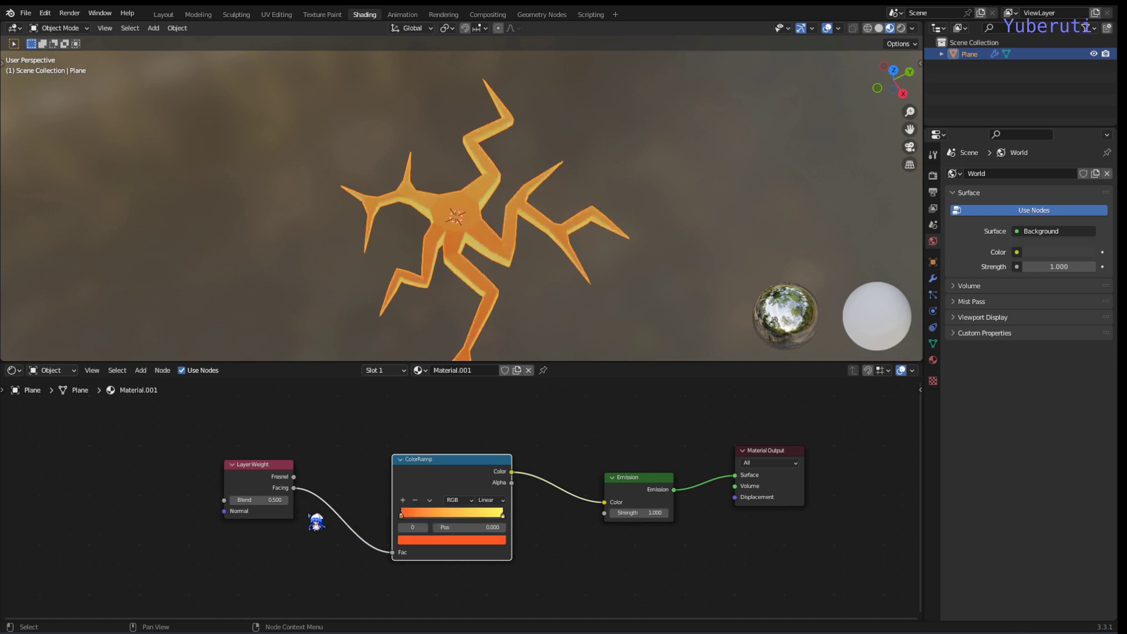
click(354, 487)
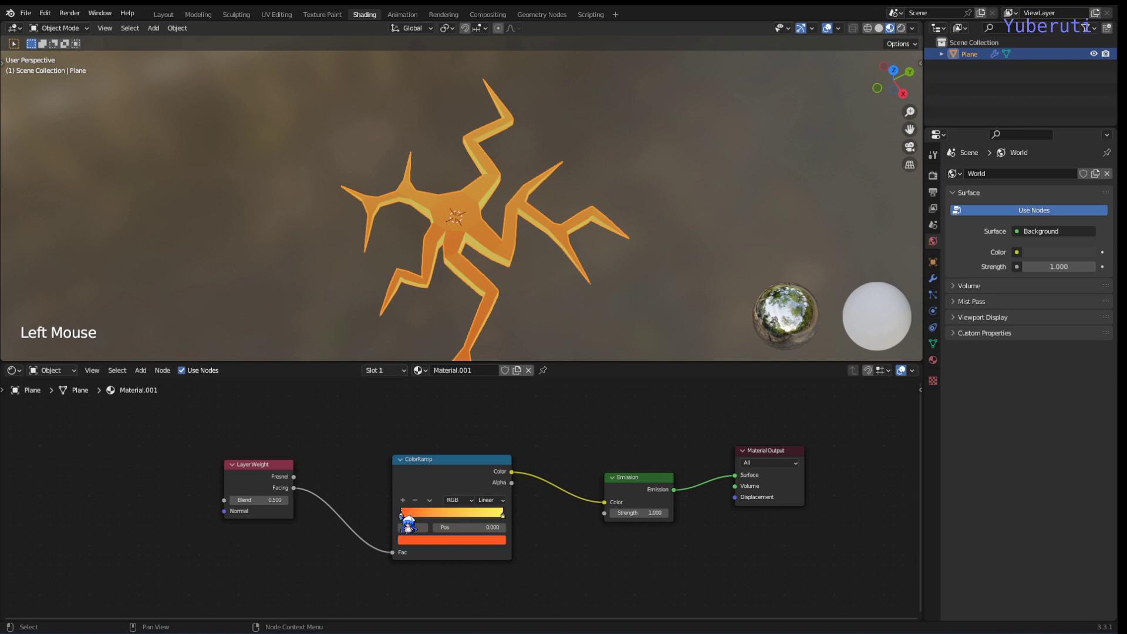
- Move the ColorRamp's orange stop to about 0.268 and its yellow stop to about 0.72
drag(412, 517, 432, 517)
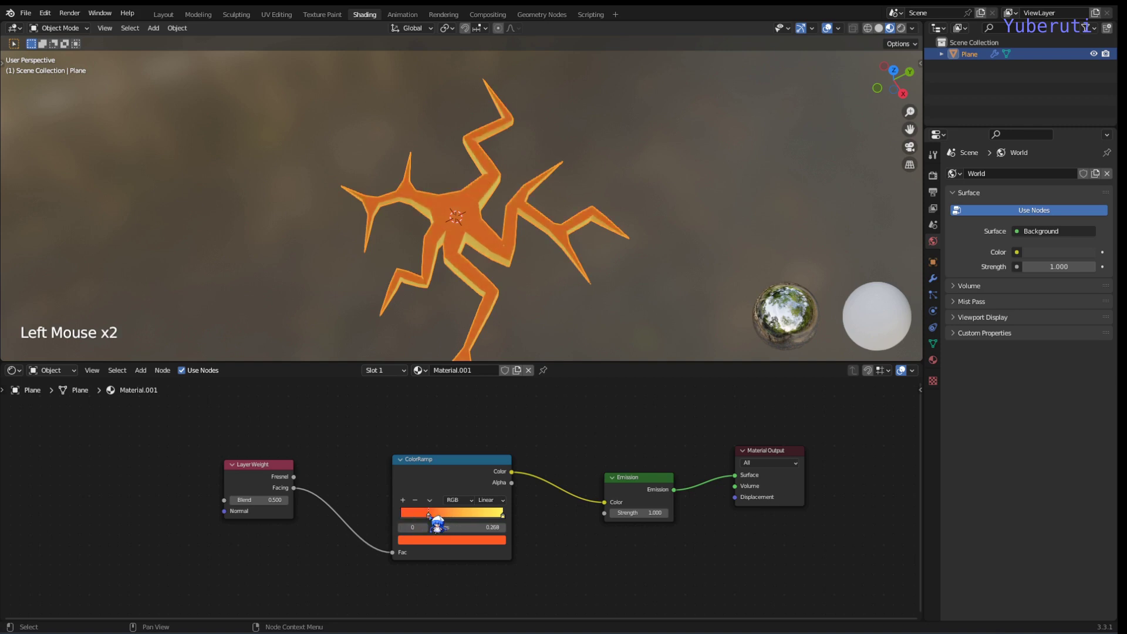
drag(503, 515, 474, 516)
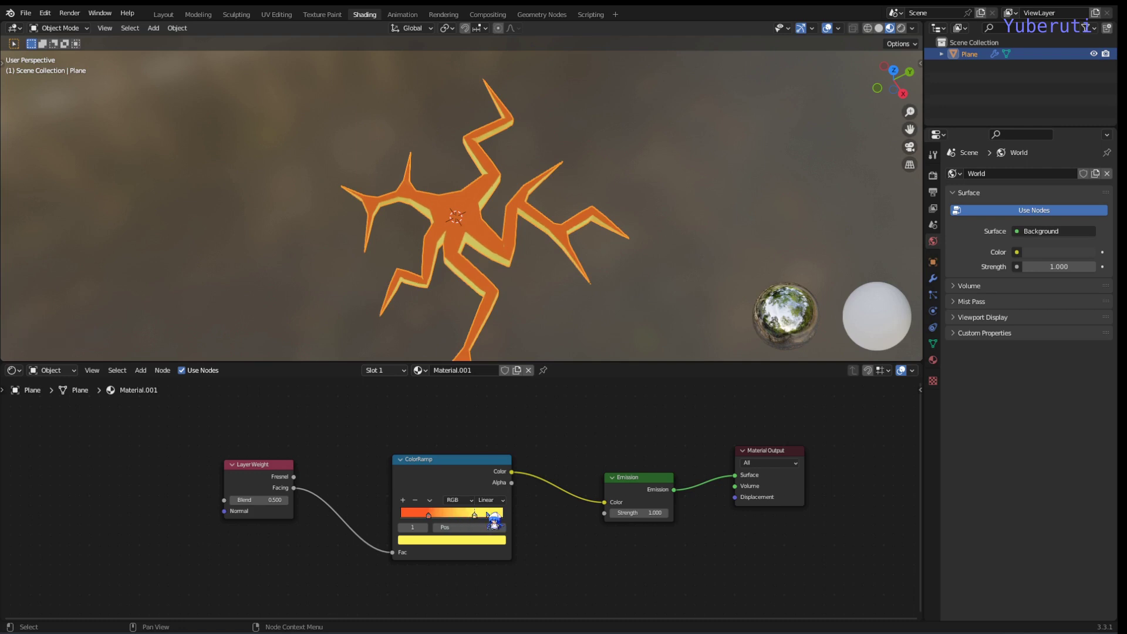
click(571, 516)
- Raise the Emission node's Strength to 28
scroll(585, 524, down, 2)
middle_drag(585, 523, 544, 529)
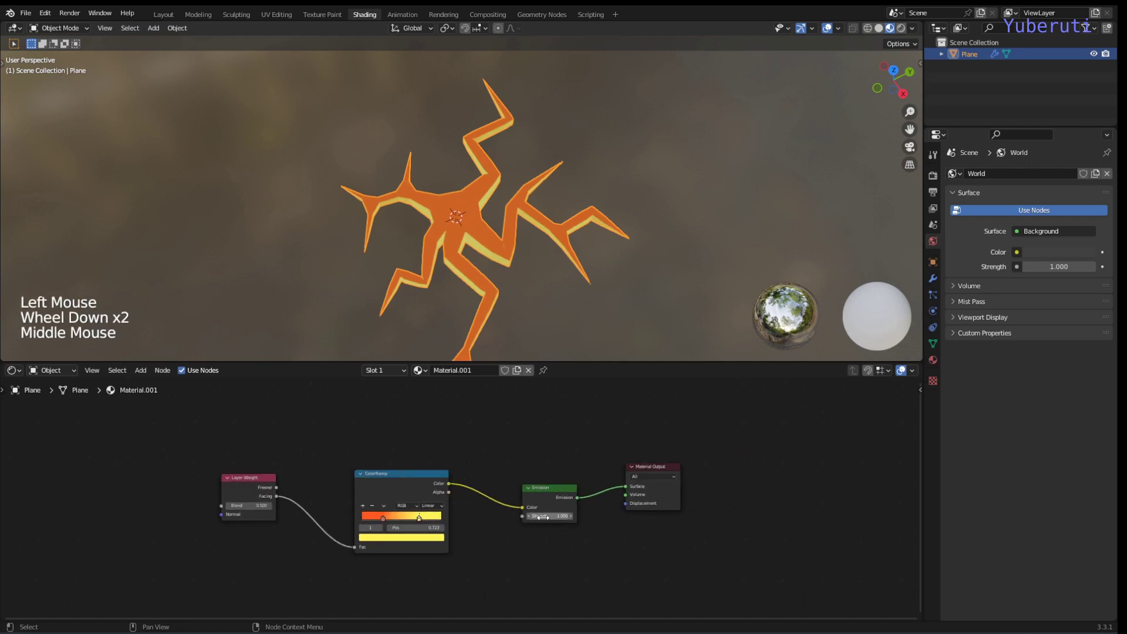
mouse_move(539, 517)
mouse_down()
mouse_move(600, 516)
mouse_move(557, 516)
mouse_move(572, 516)
mouse_move(540, 533)
mouse_up()
middle_drag(624, 297, 591, 320)
scroll(591, 310, down, 2)
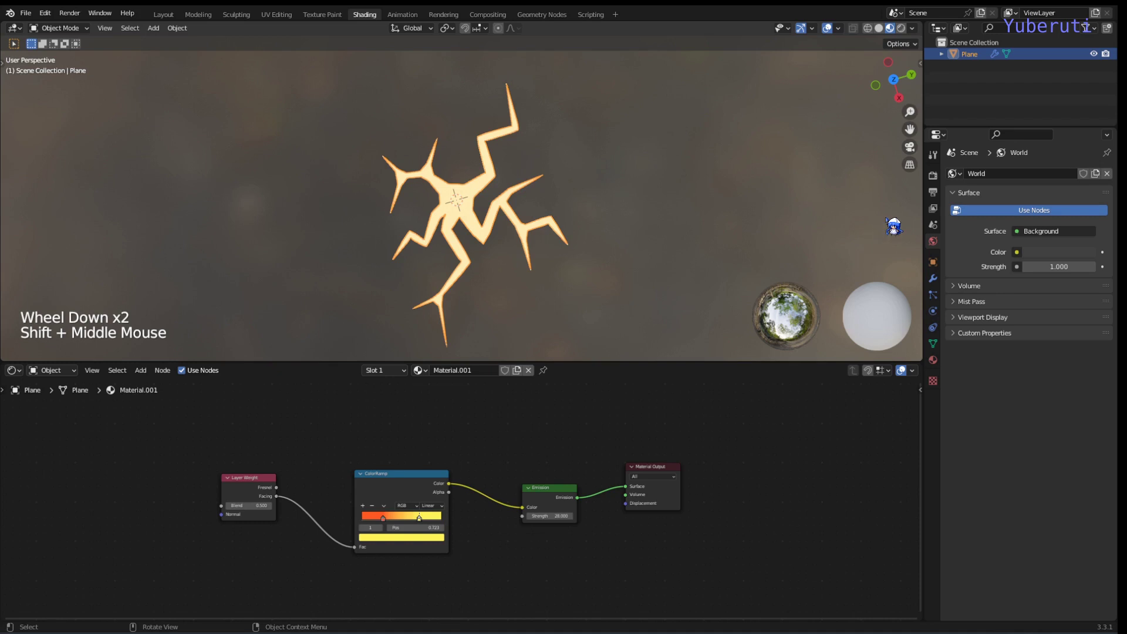
- Enable Bloom in the Eevee render settings and set the color management View Transform to Standard
click(937, 178)
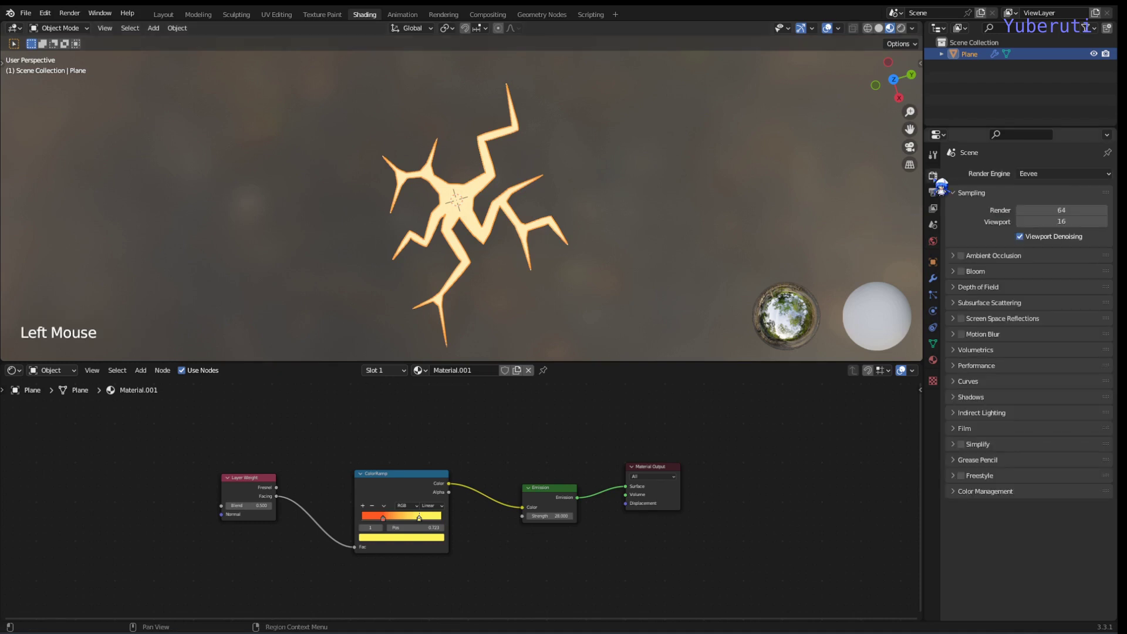
click(961, 272)
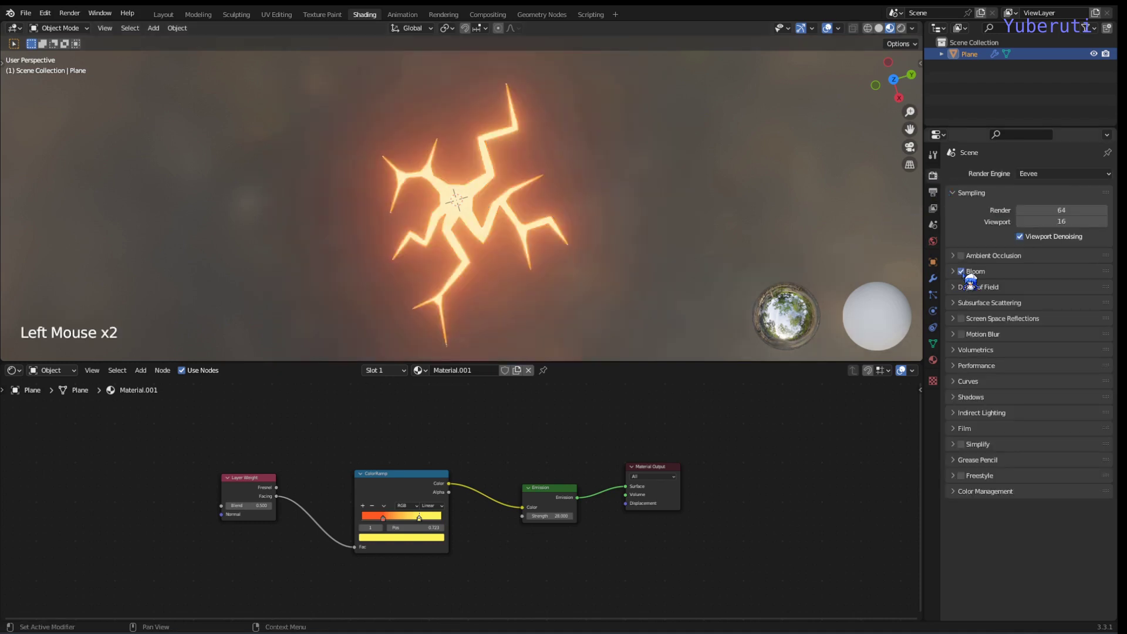
click(953, 496)
click(1029, 526)
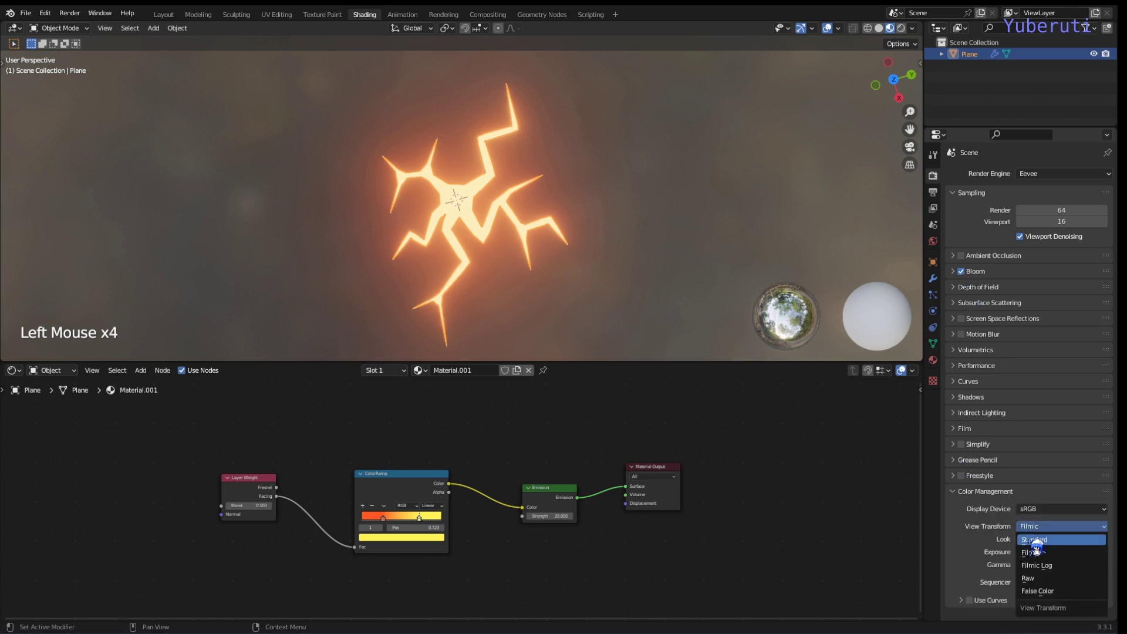
click(1034, 540)
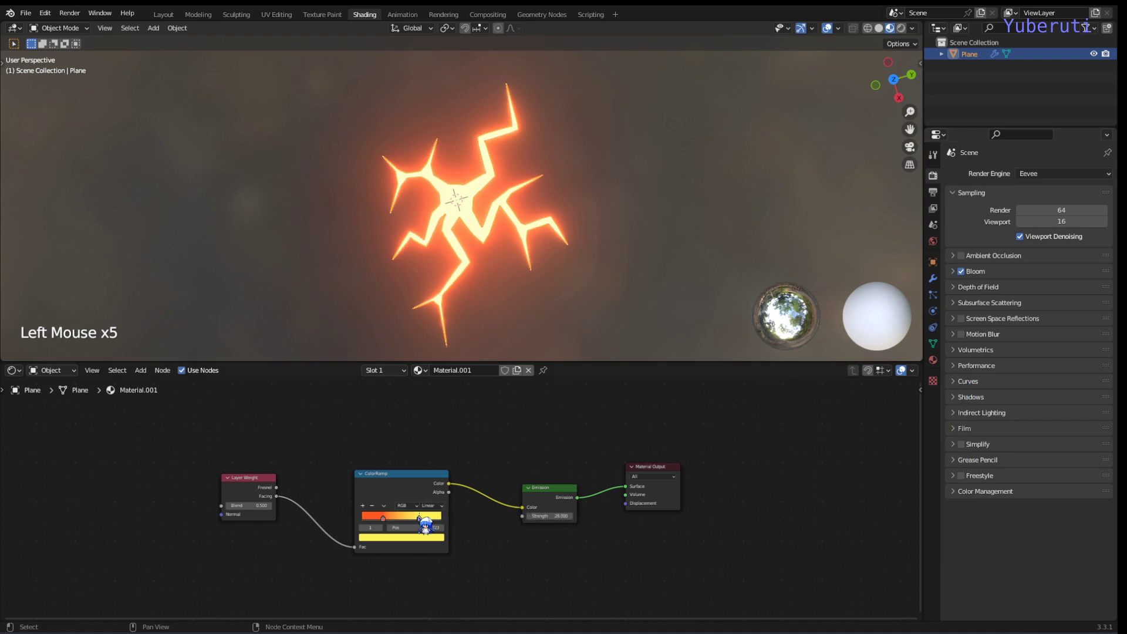
- Adjust the glow by moving the ColorRamp's orange stop to about 0.136, shifting the yellow stop inward, and setting the Emission Strength to 17
drag(420, 518, 453, 519)
click(362, 518)
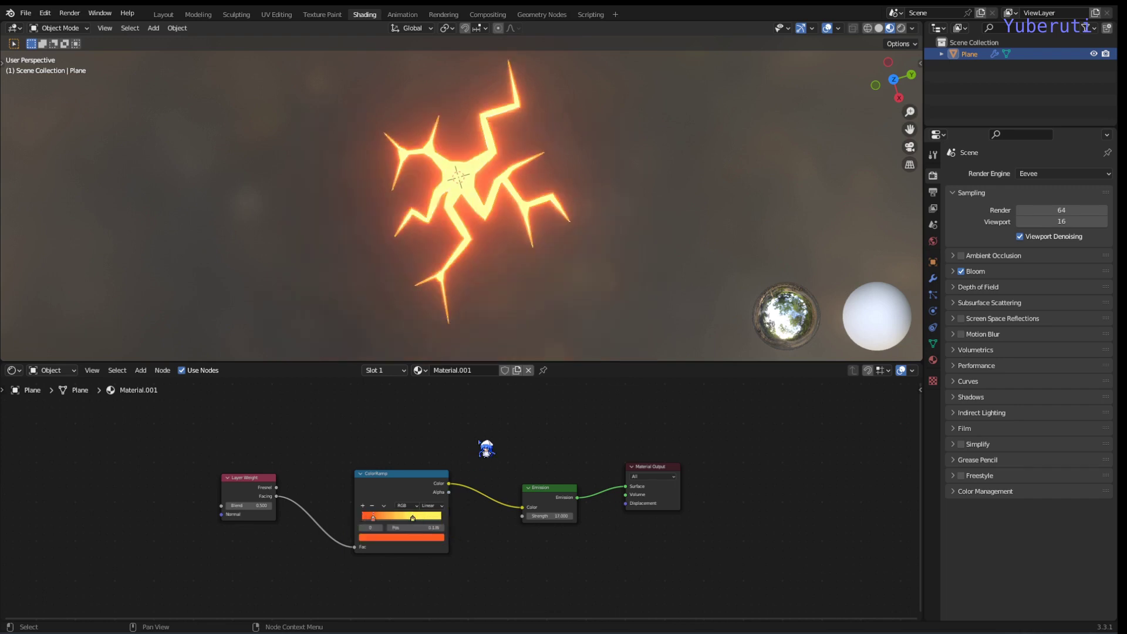
click(486, 449)
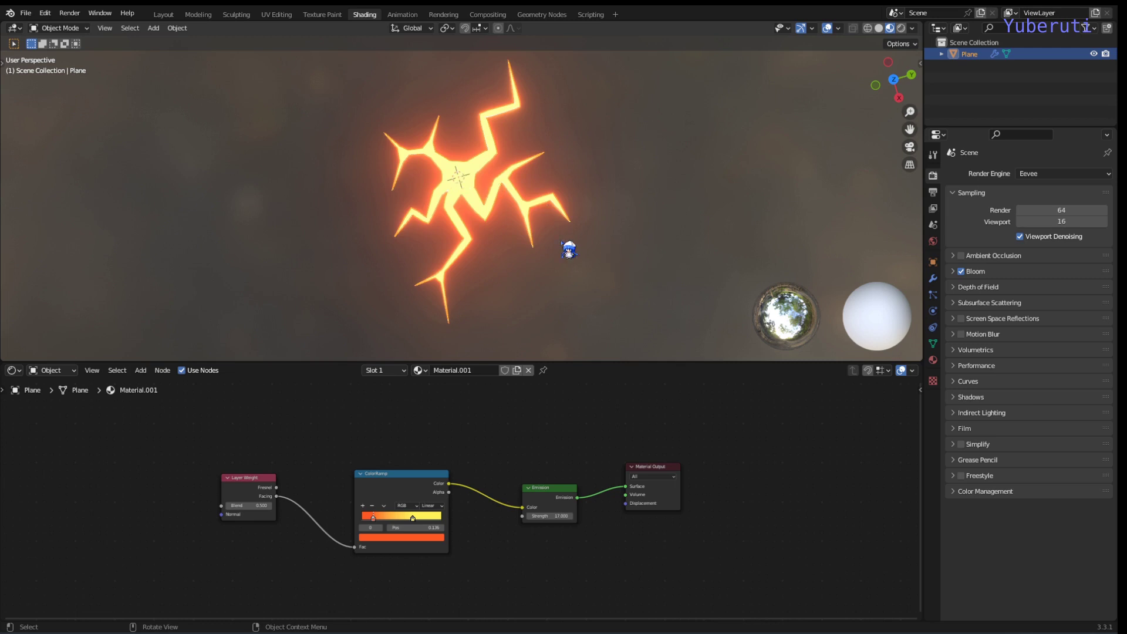
click(525, 470)
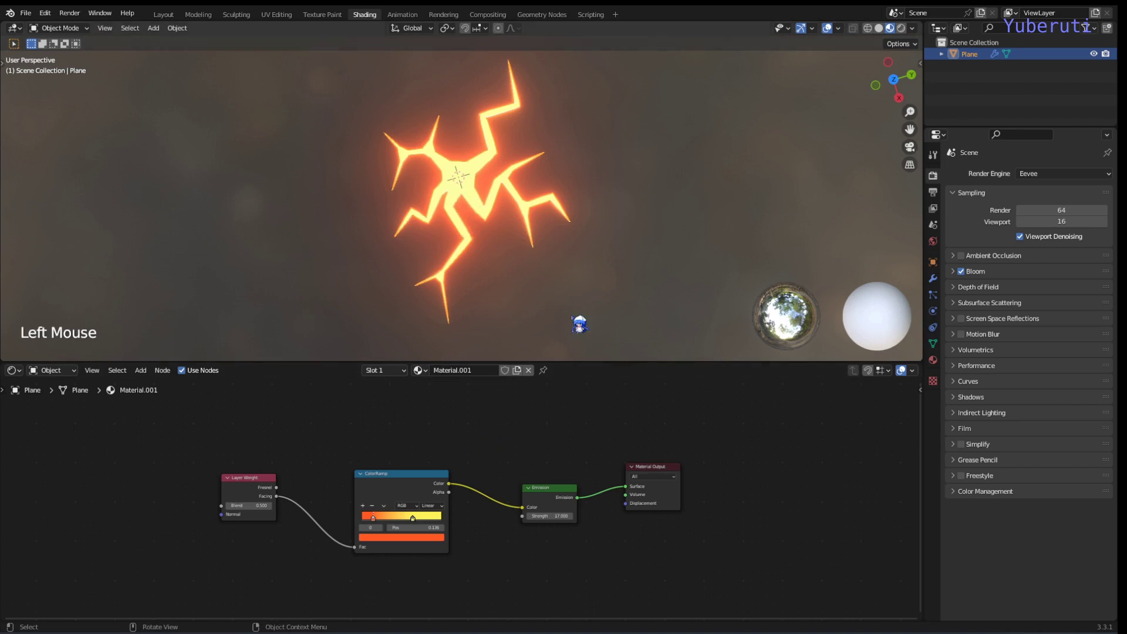
- Add a Transparent BSDF shader node and place it just above the Emission node
click(465, 453)
scroll(468, 452, down, 3)
middle_drag(477, 446, 469, 452)
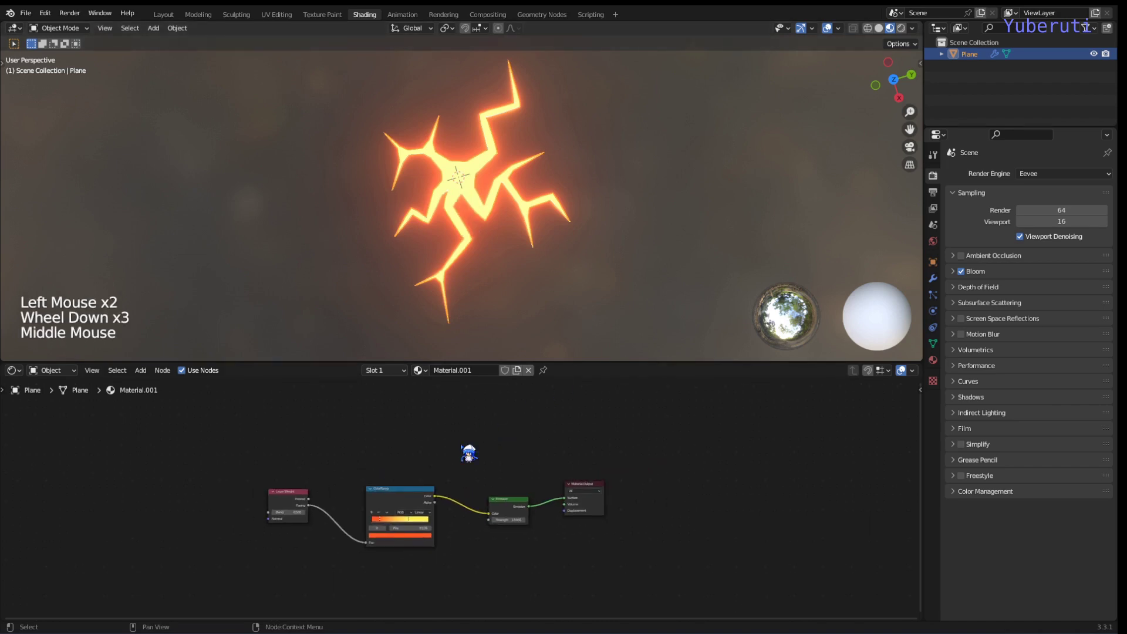
key(shift+a)
mouse_move(468, 451)
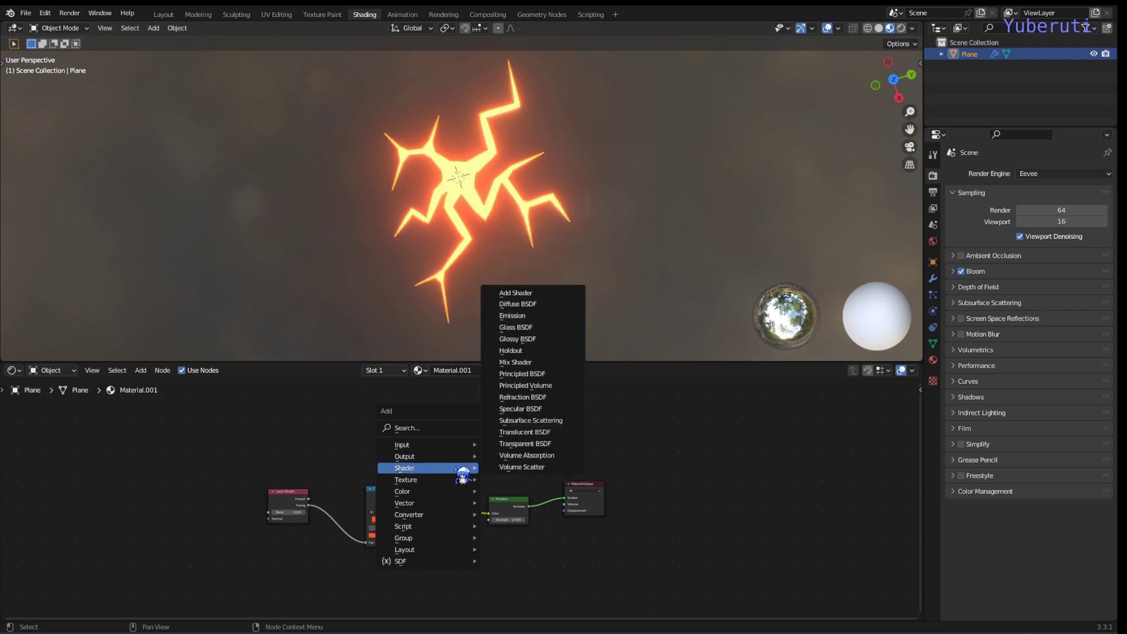
click(504, 447)
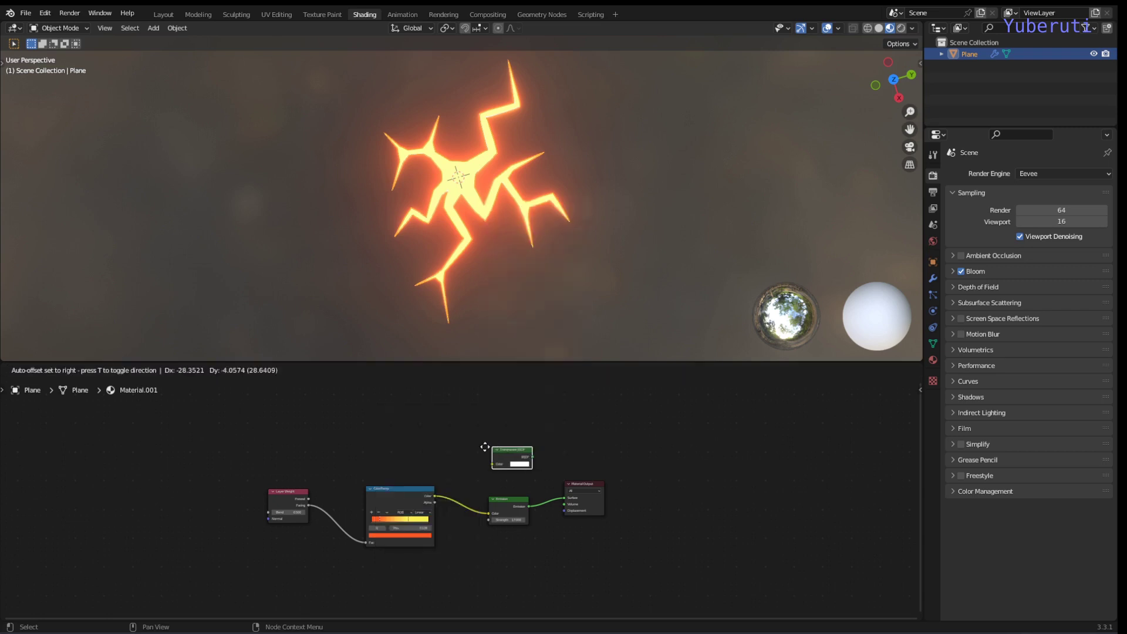
click(486, 450)
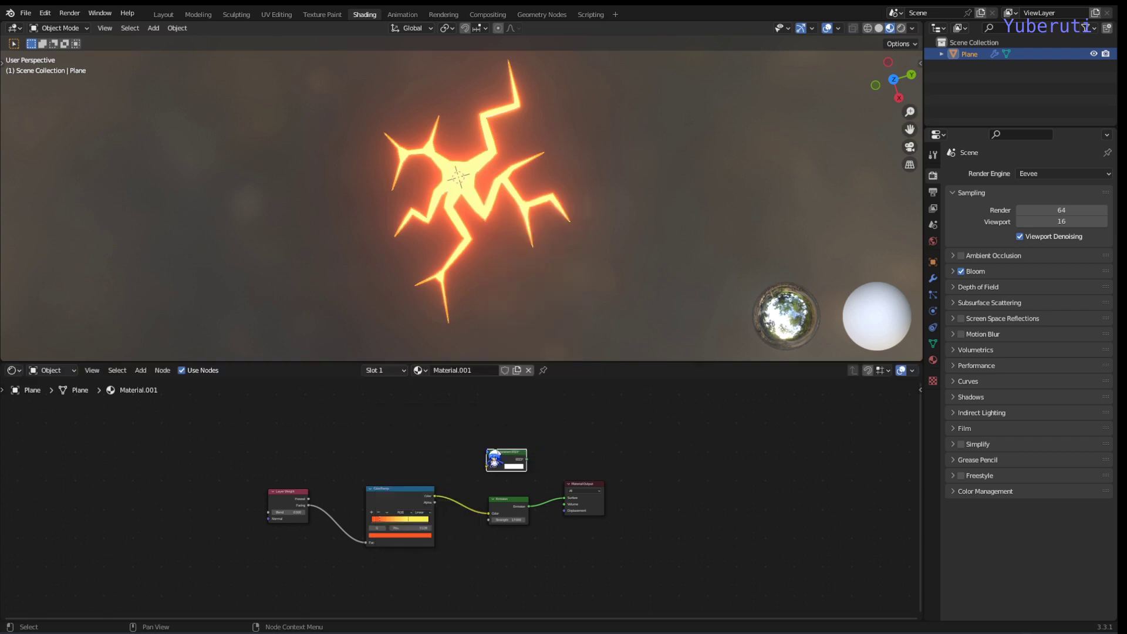
- Add a Mix Shader node and place it just after the Transparent BSDF node
click(420, 448)
key(shift+a)
mouse_move(413, 425)
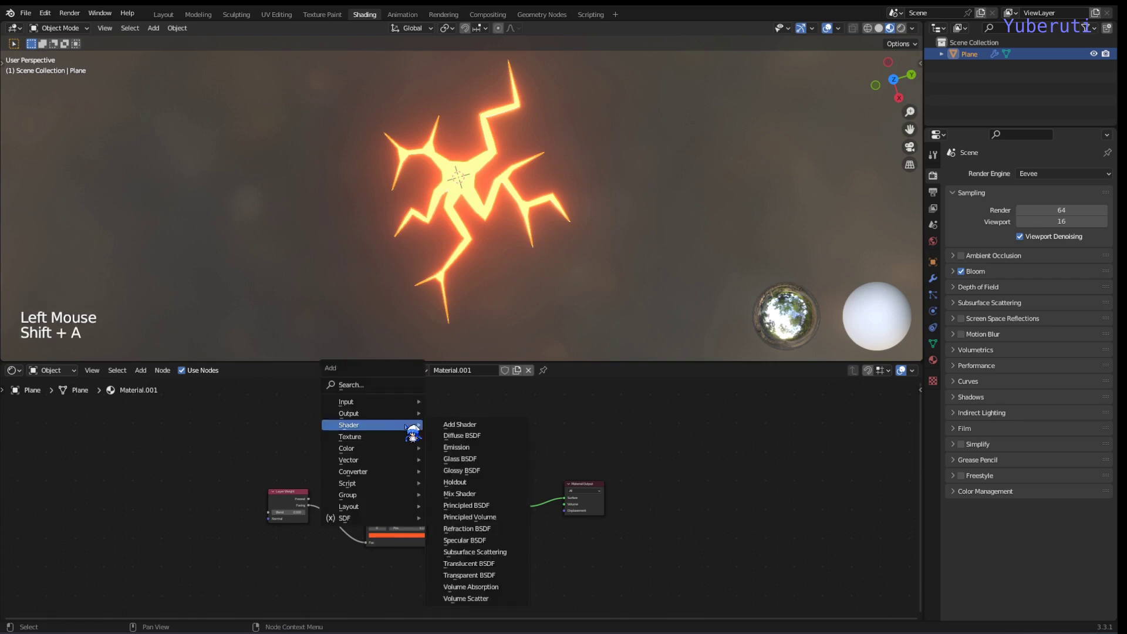
click(483, 493)
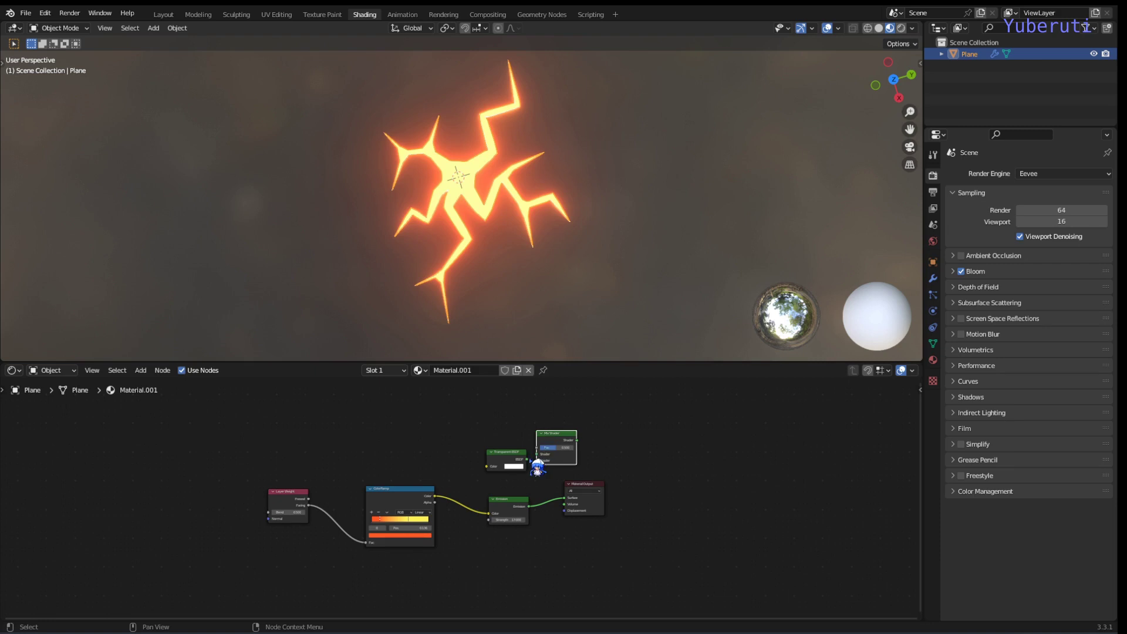
- Link Transparent BSDF and Emission to the Mix Shader's two Shader inputs, feed its output to the Material Output, and move that output node farther away
drag(527, 459, 537, 453)
drag(528, 506, 546, 469)
key(shift+ctrl)
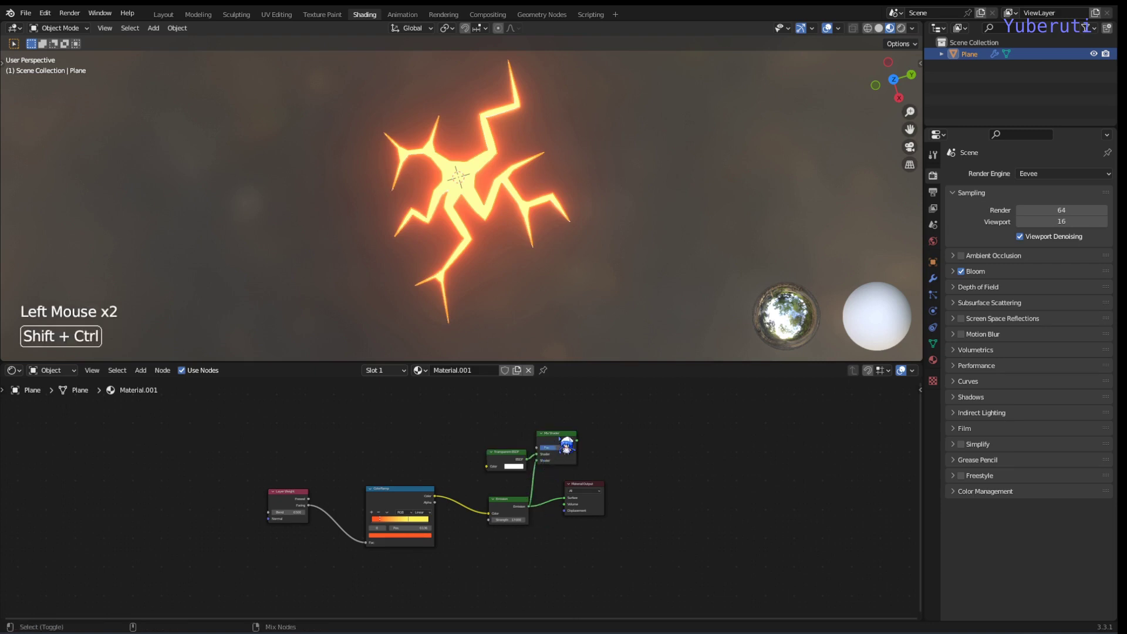
ctrl+shift+click(566, 445)
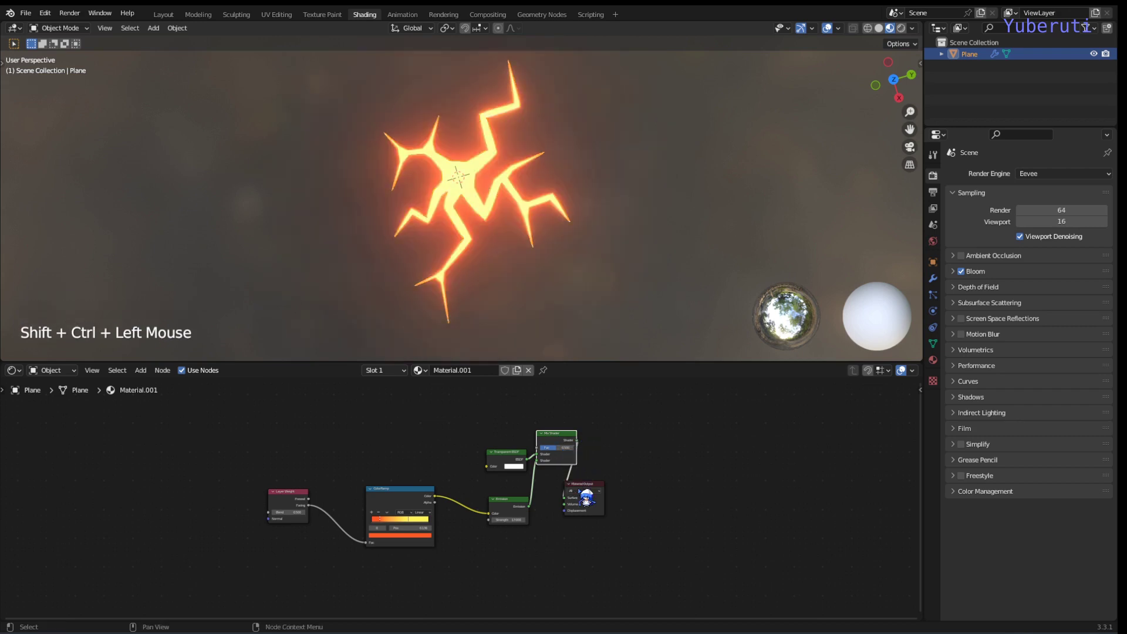
click(633, 491)
drag(610, 490, 690, 473)
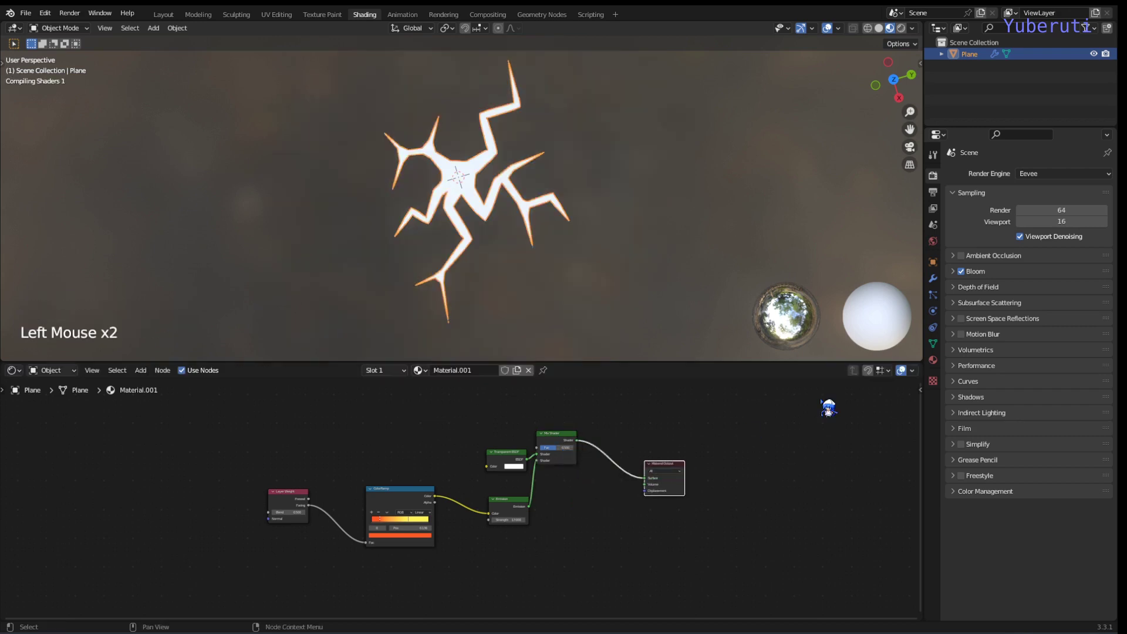
- Set the material's Blend Mode to Alpha Blend and its Shadow Mode to None
double_click(934, 360)
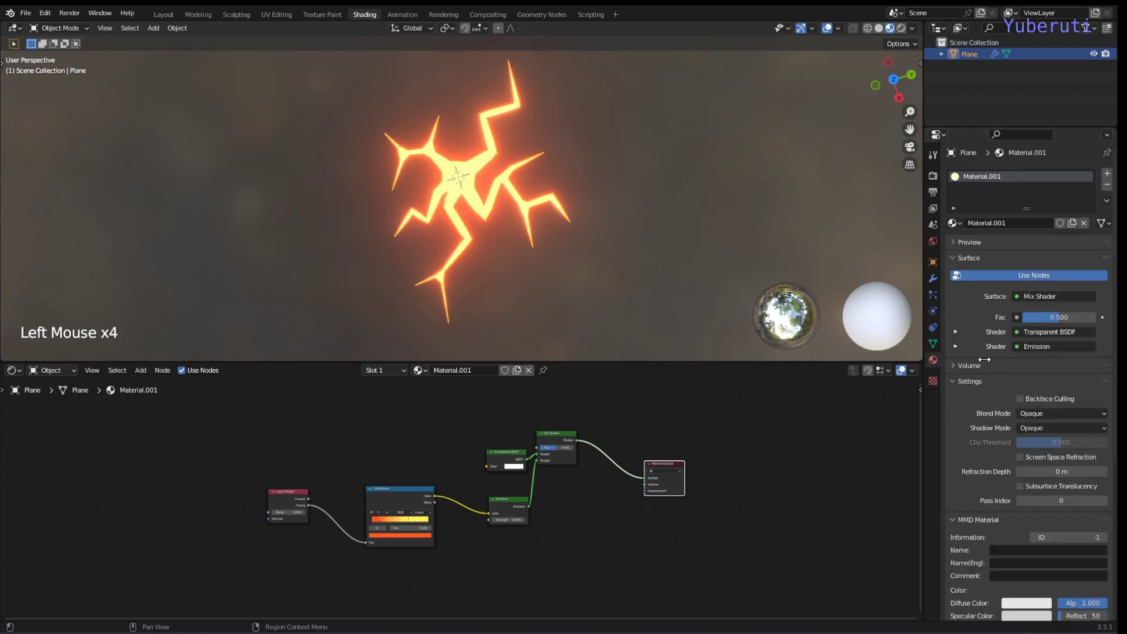
click(1053, 414)
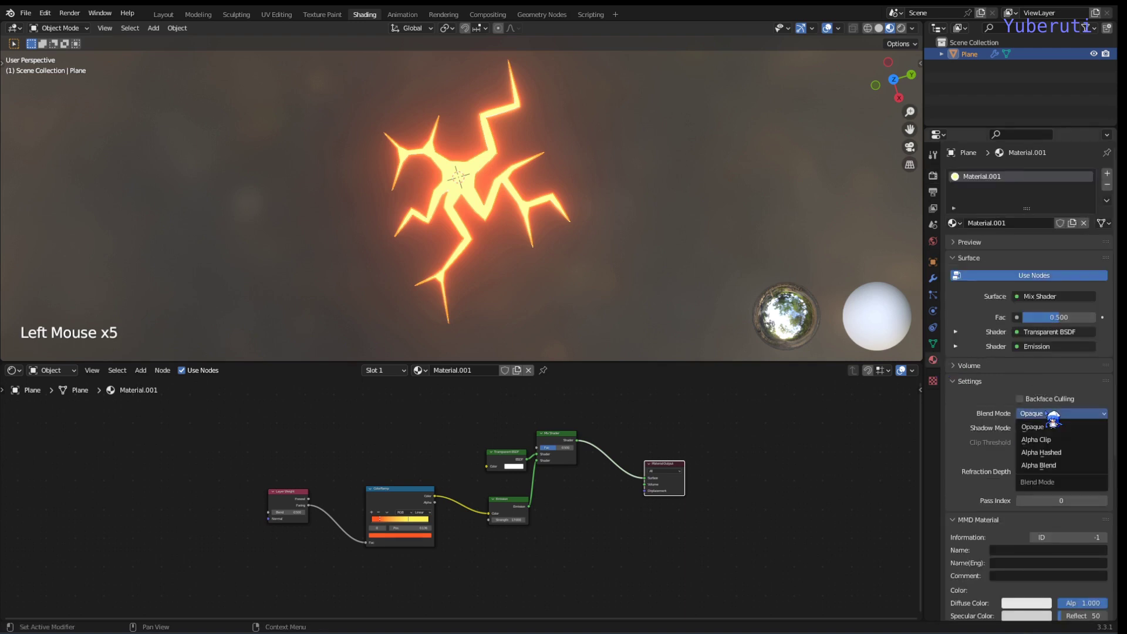
click(1048, 467)
drag(1050, 428, 1042, 443)
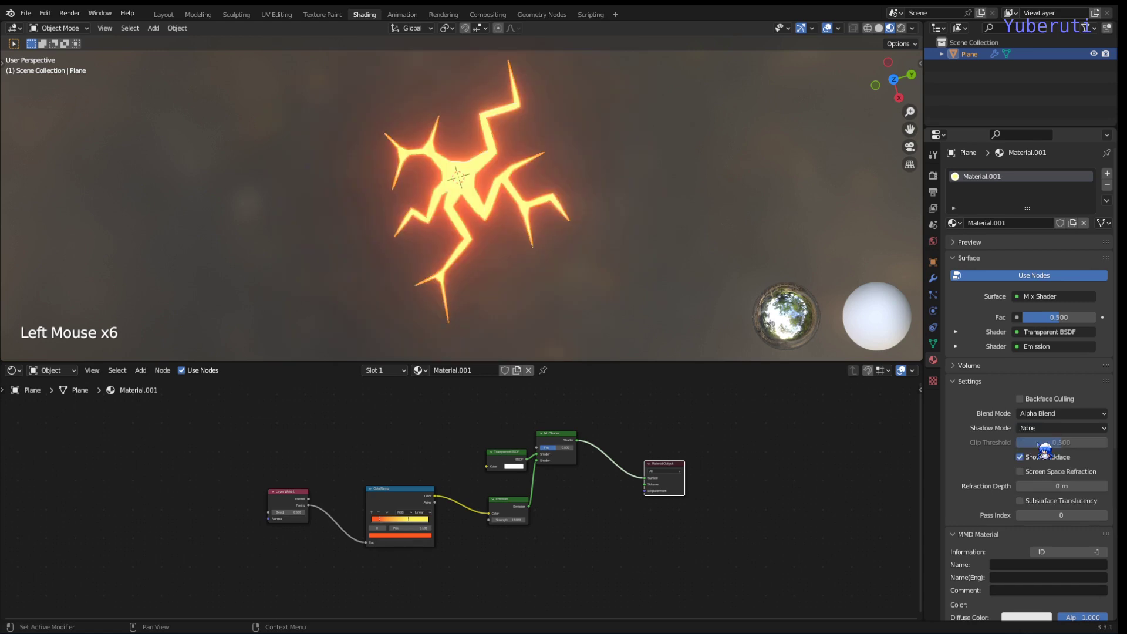
- Rearrange the nodes so the Mix Shader sits between the Transparent BSDF and Emission nodes and the Material Output
click(409, 519)
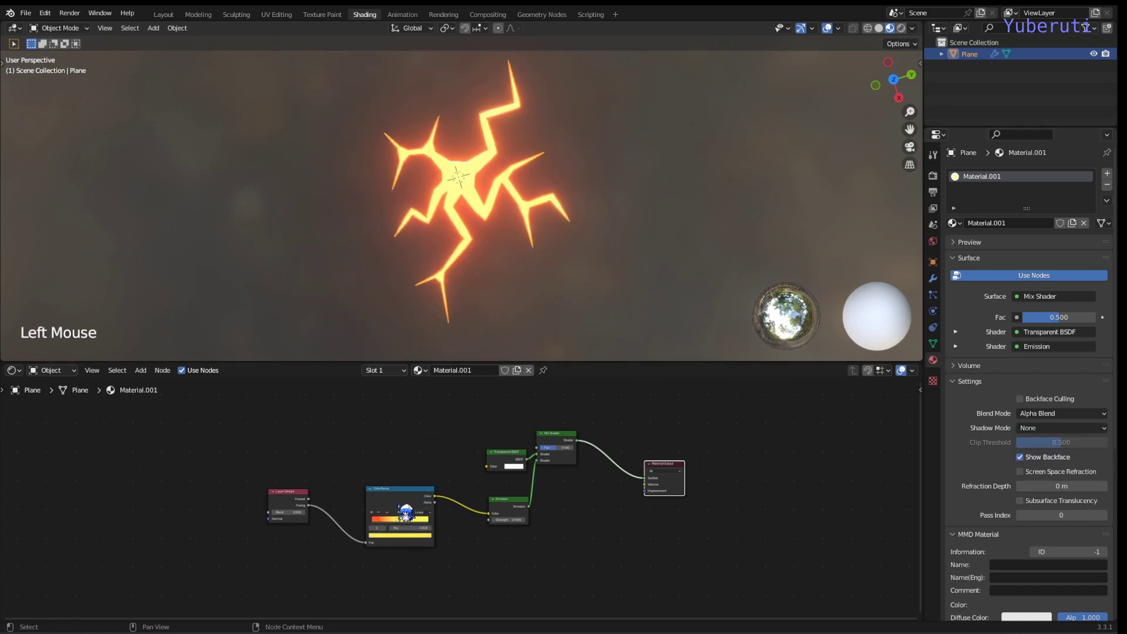
middle_drag(402, 453, 515, 509)
drag(684, 515, 716, 554)
click(535, 496)
middle_drag(533, 493, 491, 458)
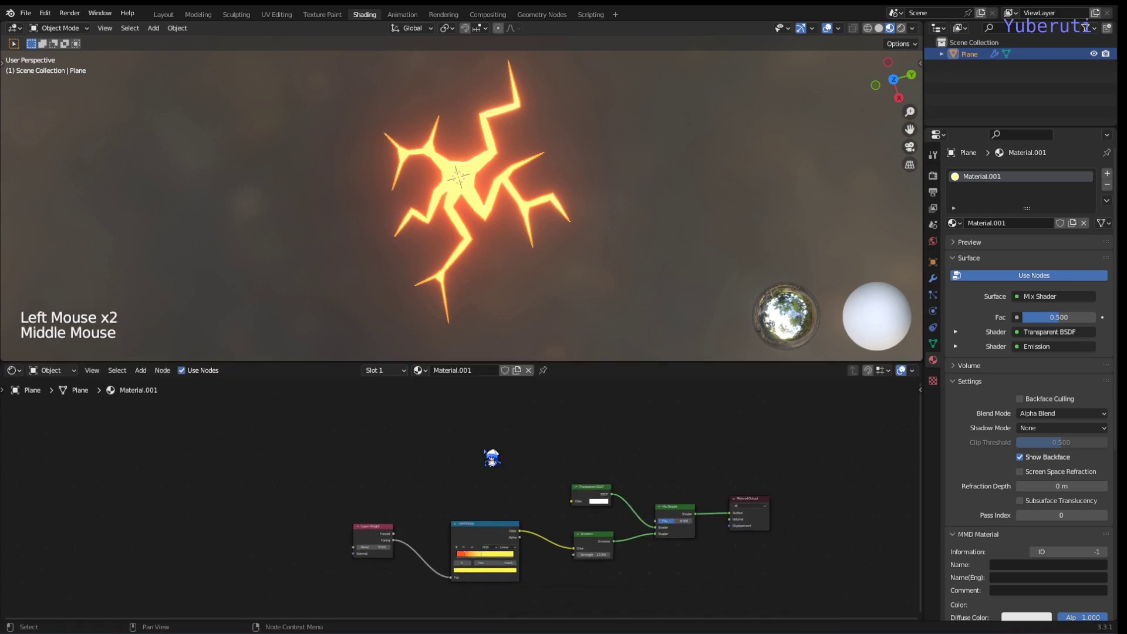
- Add a Vector Math node in the empty space above the ColorRamp node
click(492, 457)
key(shift+a)
mouse_move(491, 453)
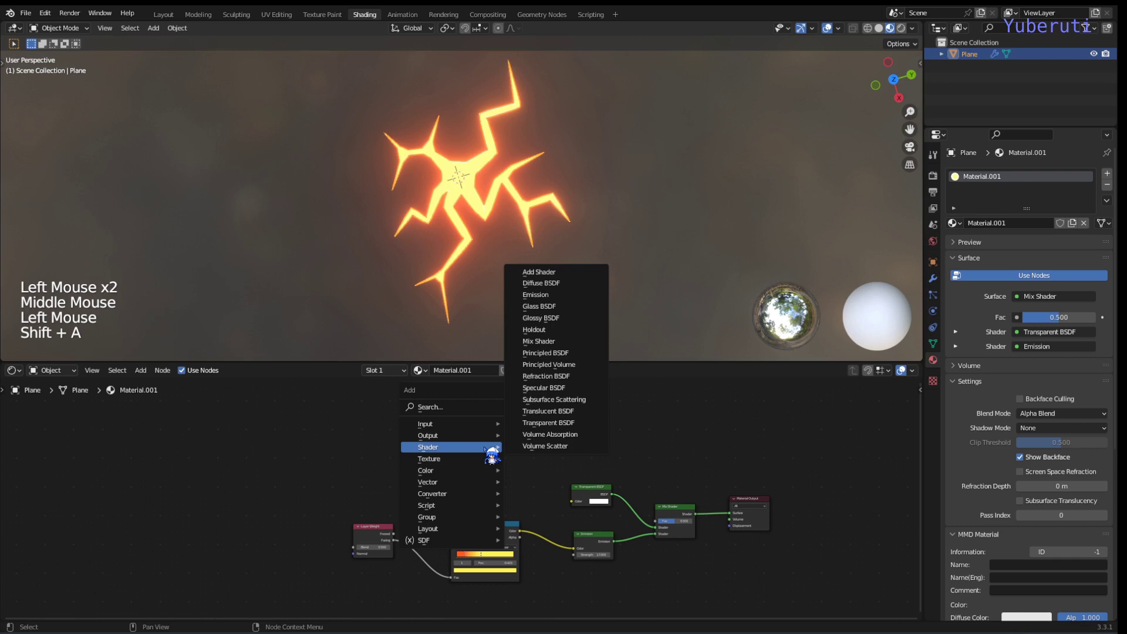
mouse_move(491, 493)
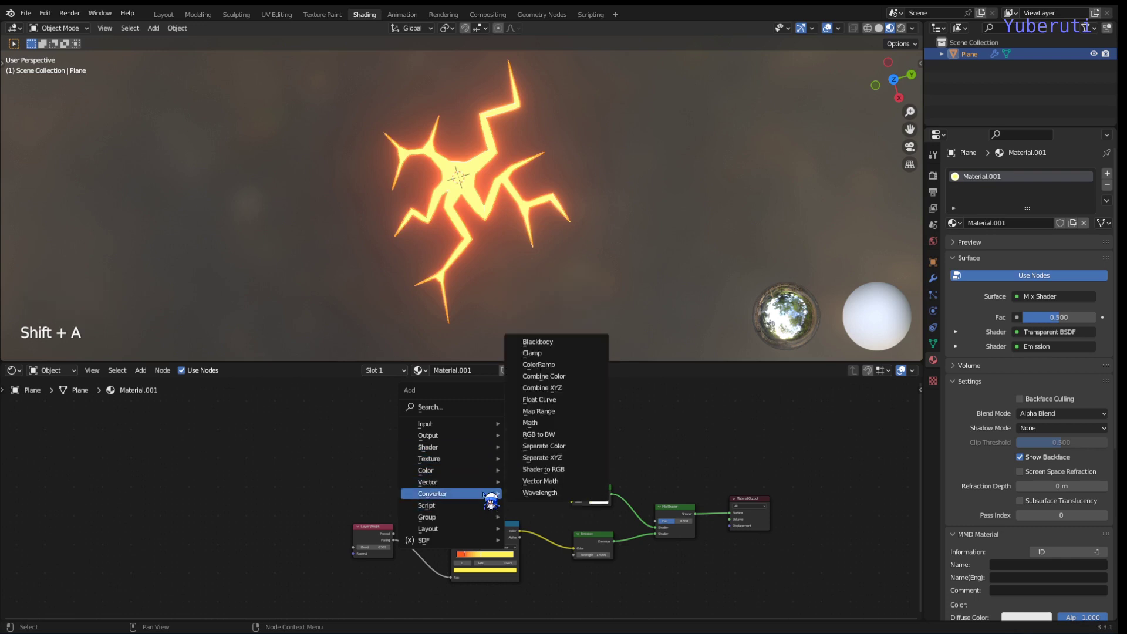
click(541, 481)
click(491, 411)
- Add a Math node beside the Vector Math node, above the Transparent BSDF node
key(shift+a)
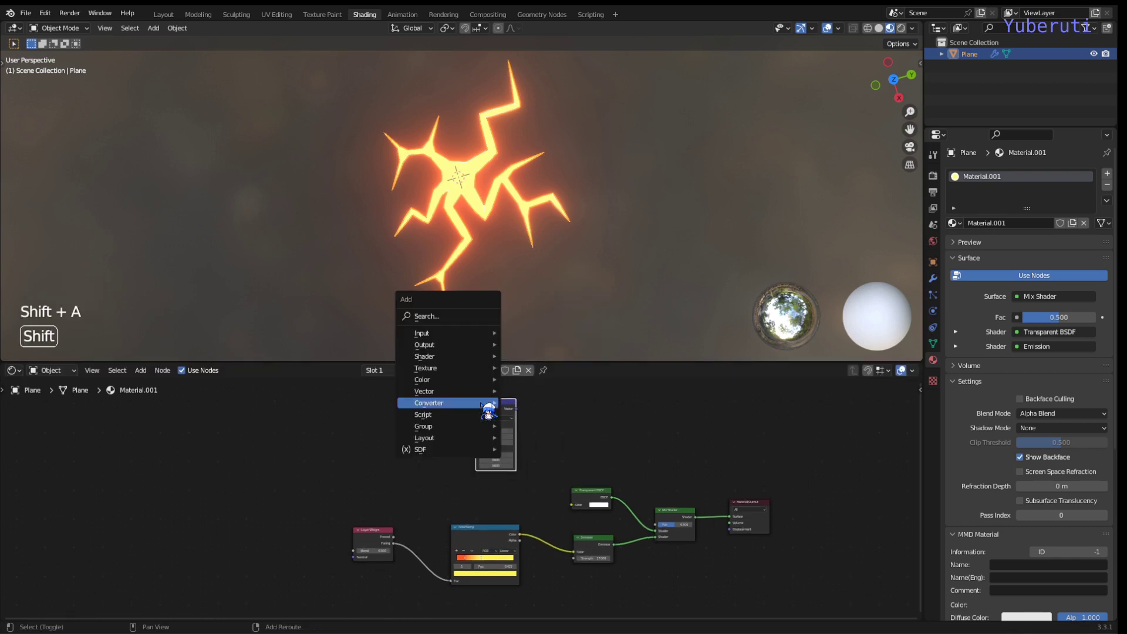
mouse_move(488, 411)
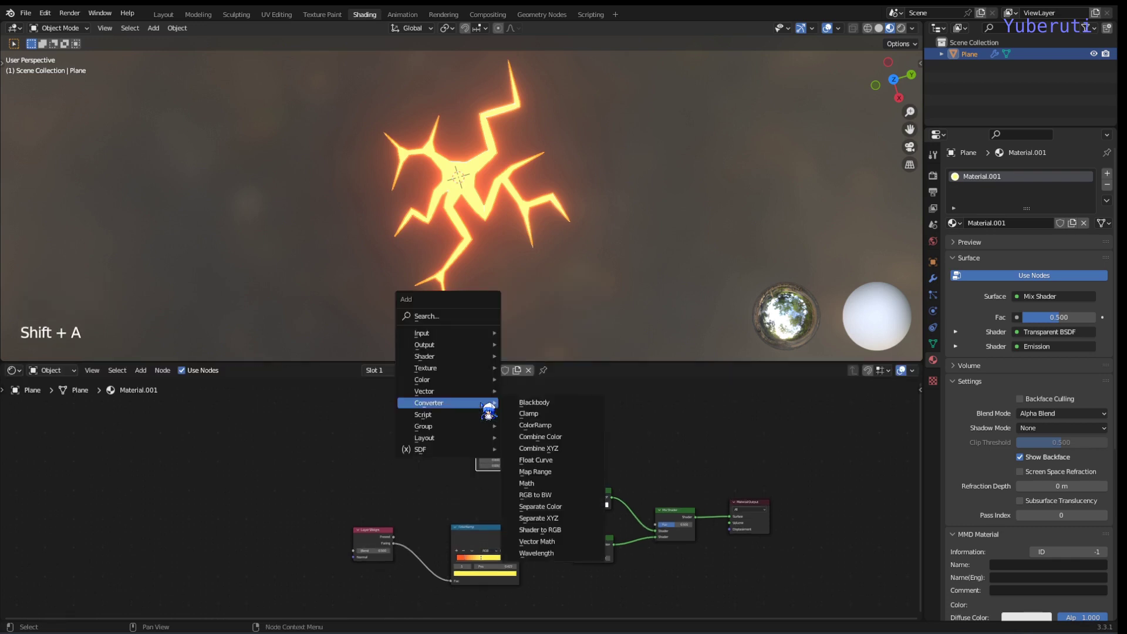
click(540, 483)
click(519, 435)
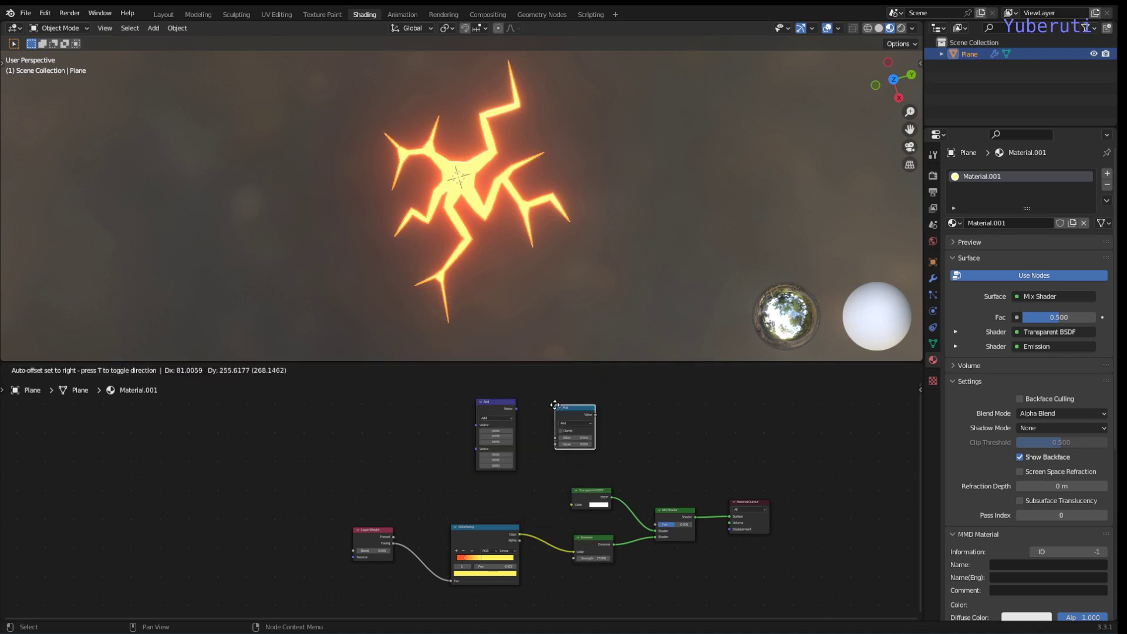
click(443, 447)
- Add a Texture Coordinate node ahead of the Vector Math node, above the Layer Weight node
click(440, 450)
key(shift+a)
mouse_move(437, 449)
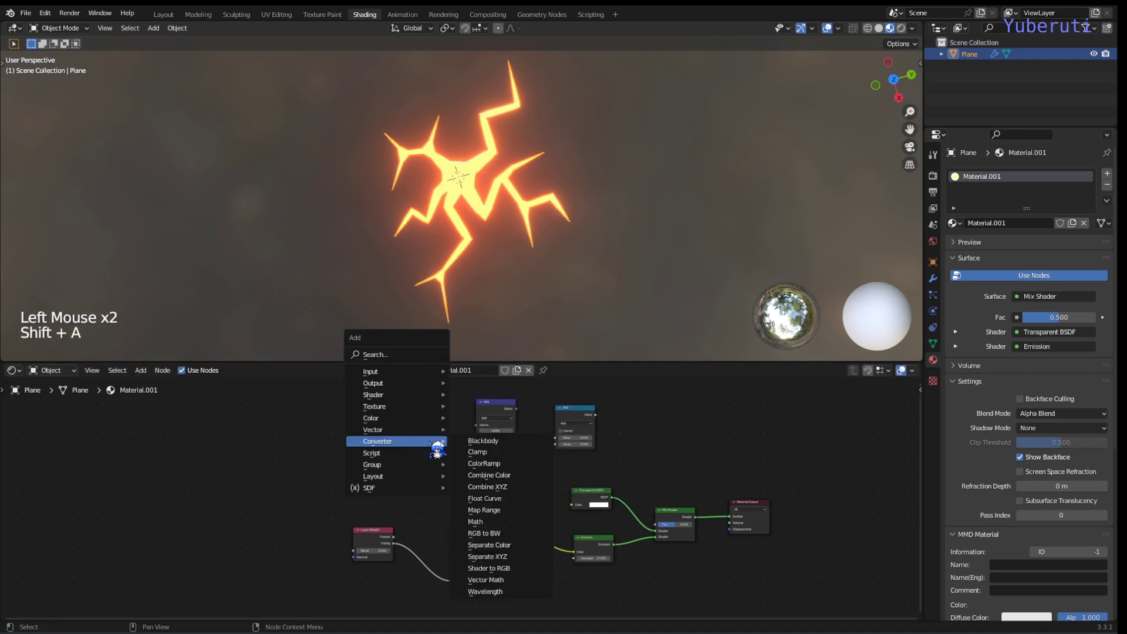
mouse_move(432, 372)
click(473, 323)
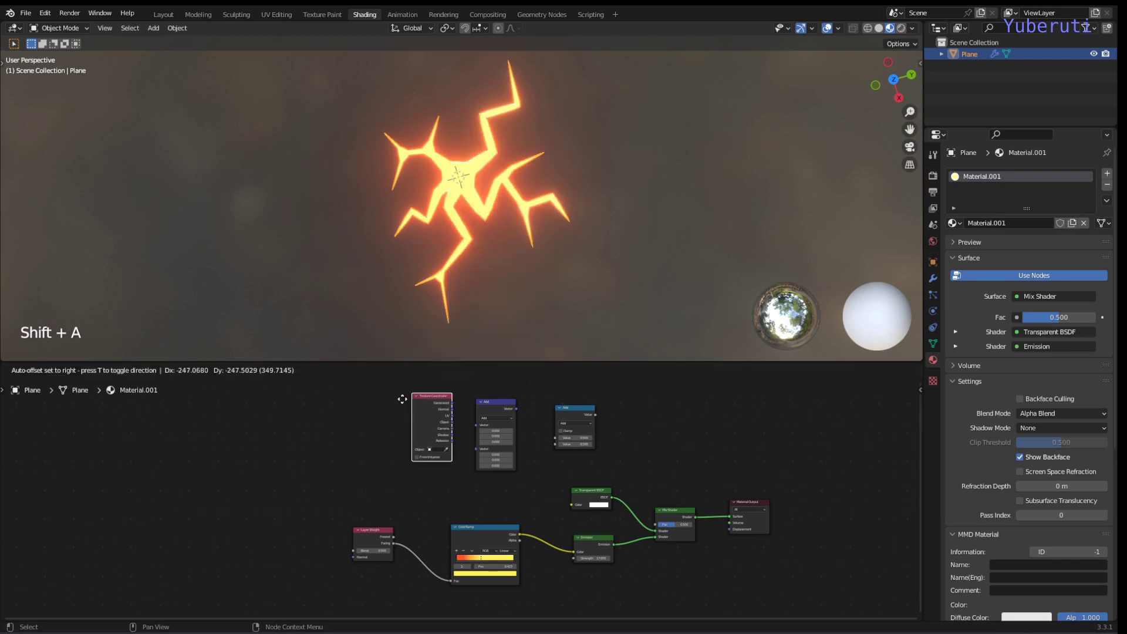
click(346, 425)
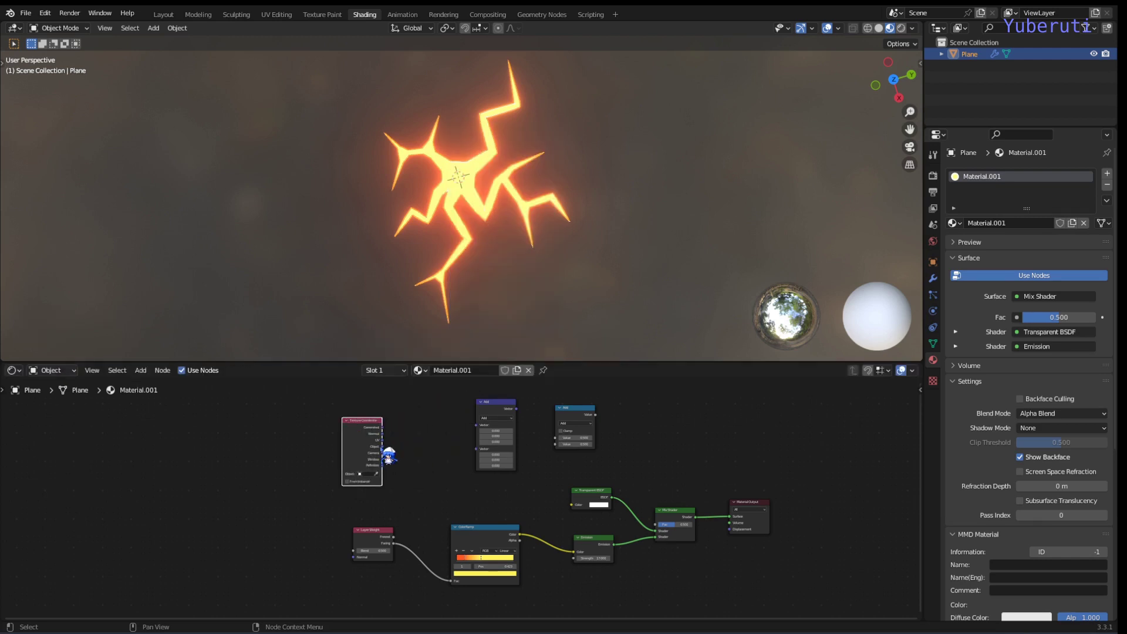
- Link the Texture Coordinate's Object output to the Vector Math node's Vector input and set that node's operation to Length
drag(382, 446, 493, 427)
click(496, 418)
click(496, 418)
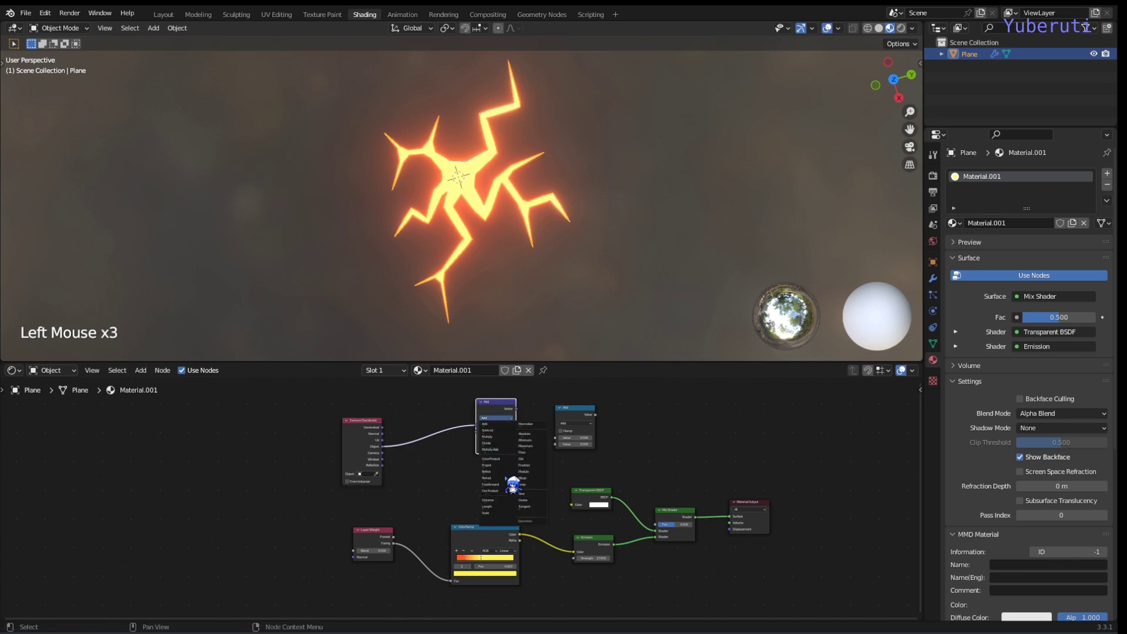
scroll(545, 459, up, 4)
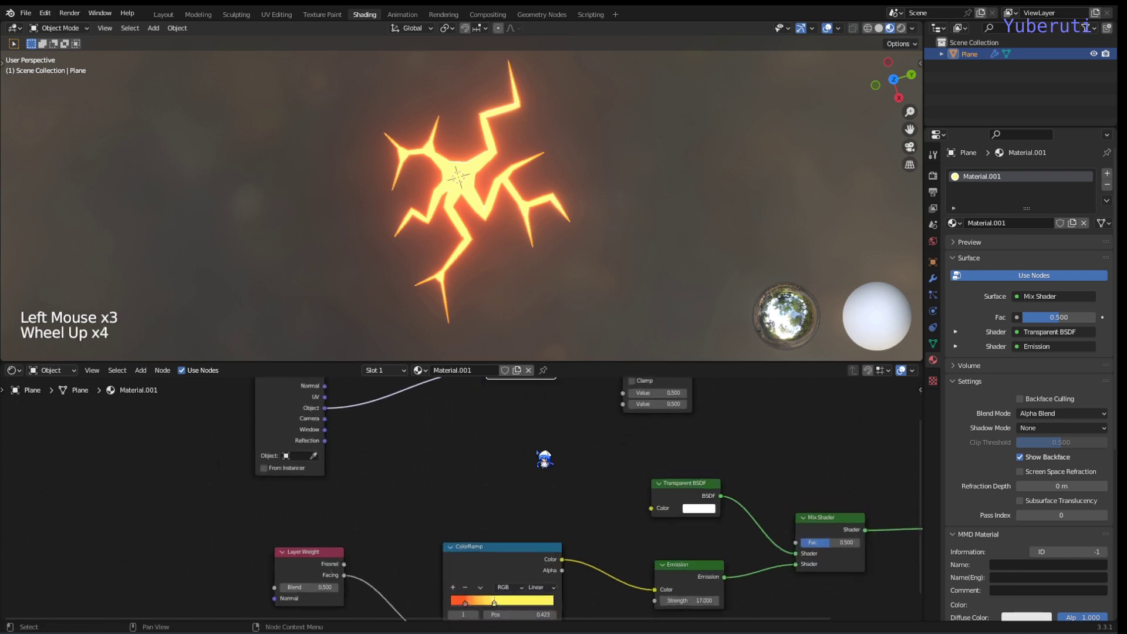
scroll(545, 459, up, 2)
middle_drag(544, 459, 449, 599)
scroll(488, 503, up, 1)
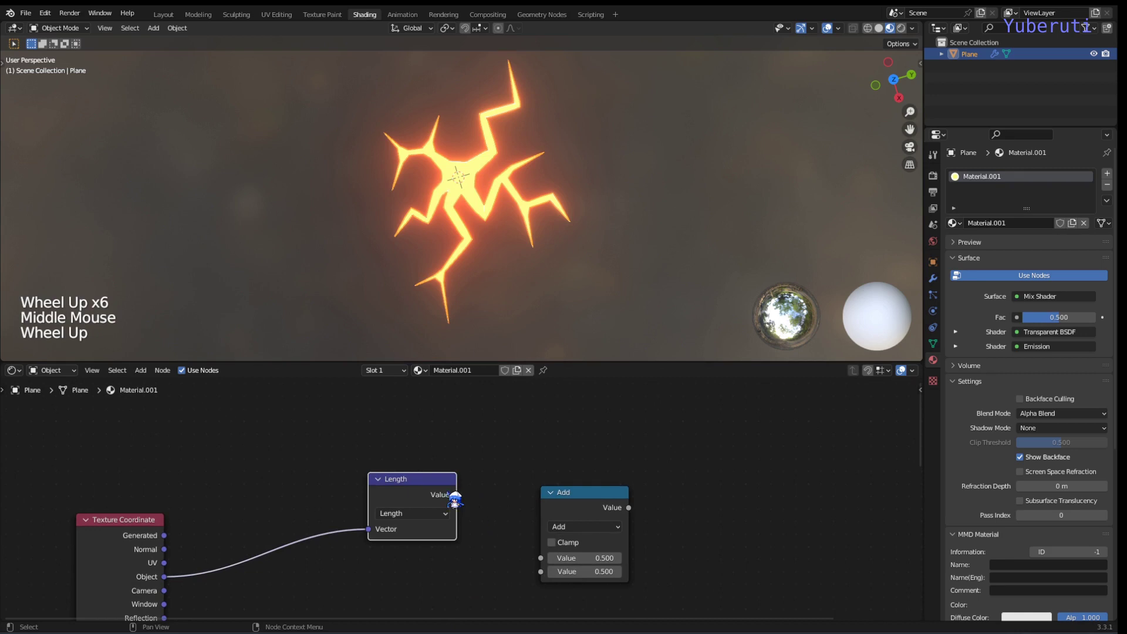
- Set the Math node's operation to Less Than and link the Length node's Value output to its Value input
click(591, 527)
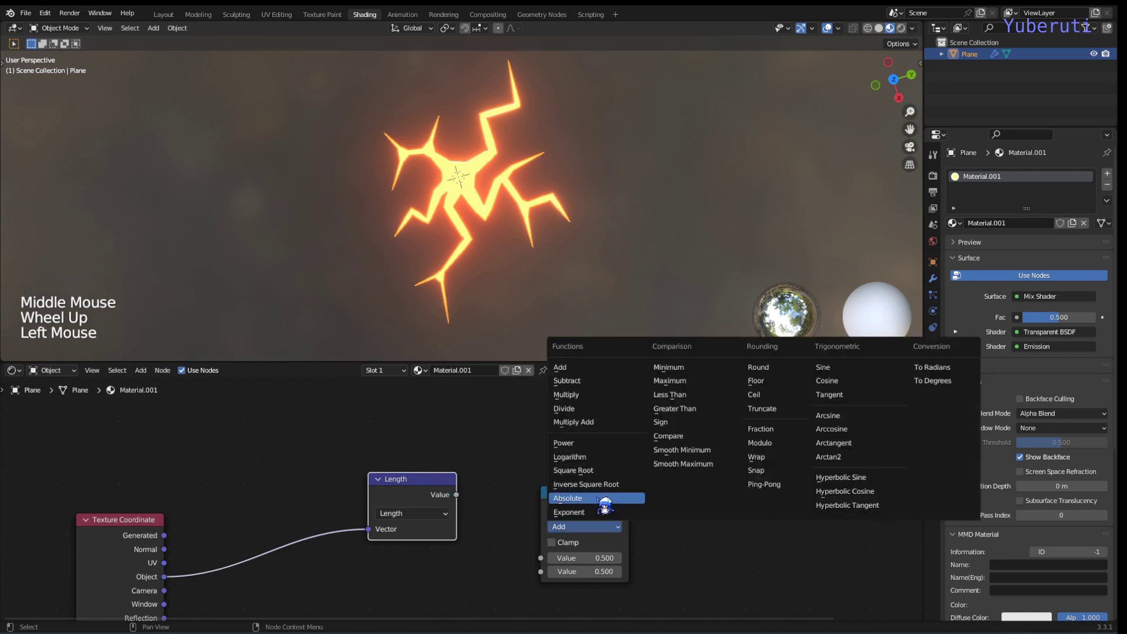
click(676, 398)
drag(621, 478, 609, 454)
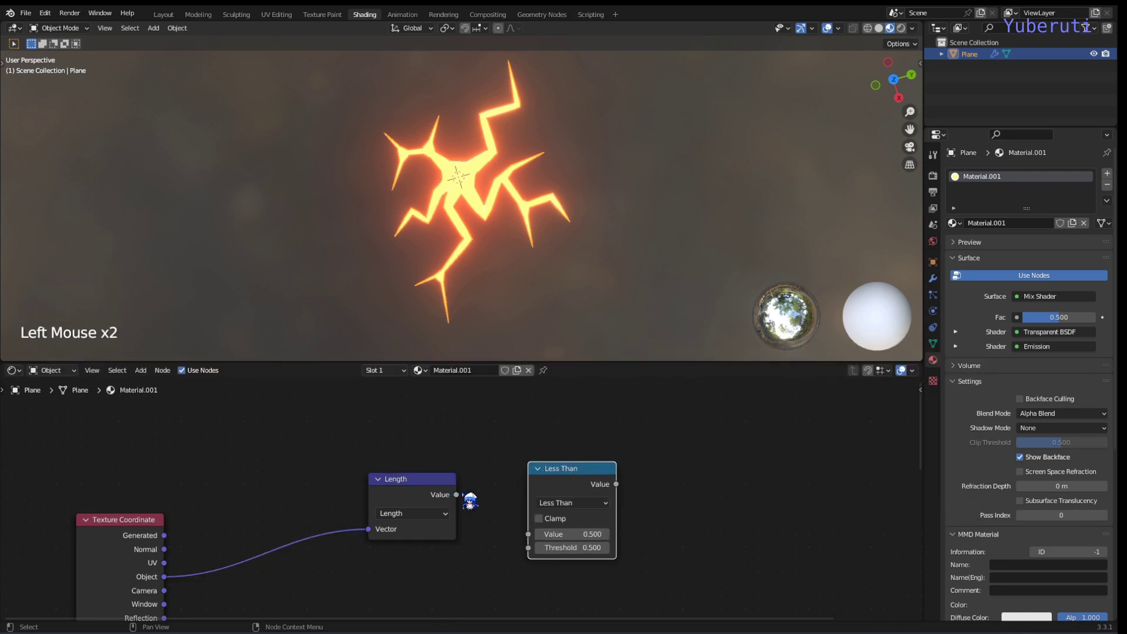
drag(456, 495, 528, 533)
- Preview the Less Than node's output on the material surface and try adjusting its Threshold
middle_drag(528, 534, 452, 471)
ctrl+shift+click(508, 425)
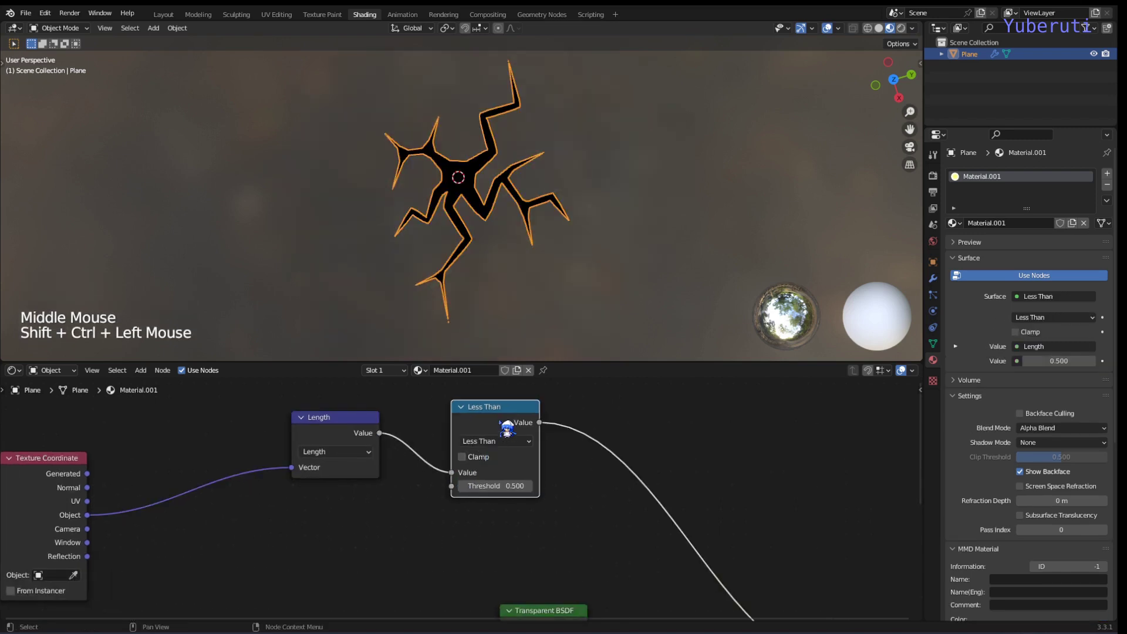
mouse_move(505, 486)
mouse_down()
mouse_move(399, 486)
mouse_move(845, 486)
mouse_move(517, 488)
mouse_up()
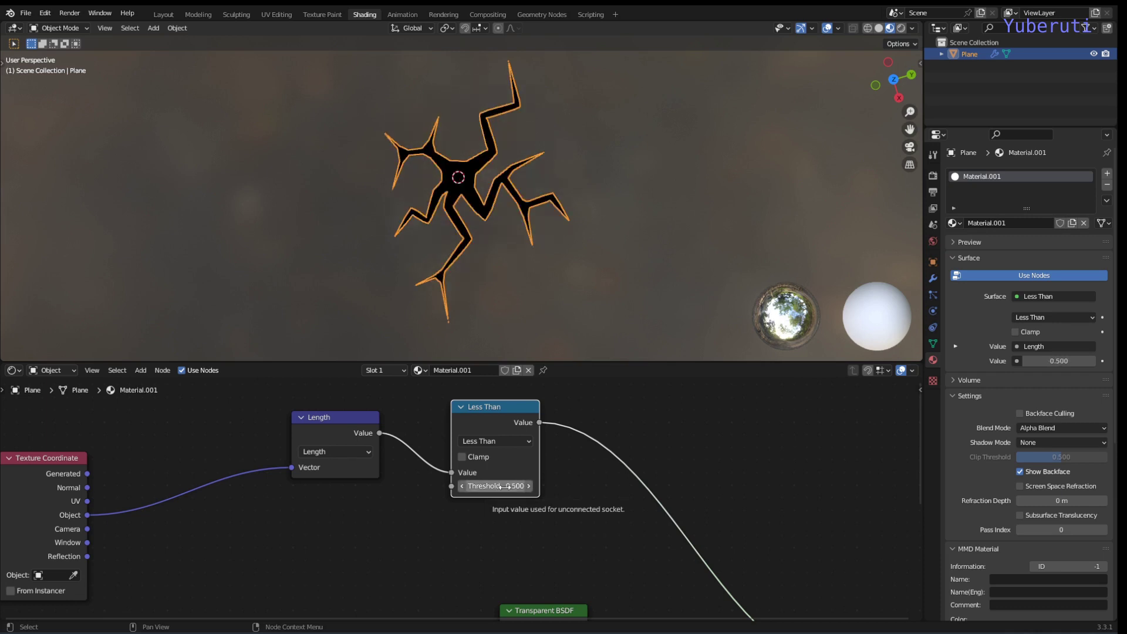
- Link the Less Than node's Value to the Mix Shader's Fac and connect the Mix Shader to the Material Output's Surface
scroll(591, 486, down, 1)
scroll(592, 485, down, 4)
middle_drag(596, 508, 586, 478)
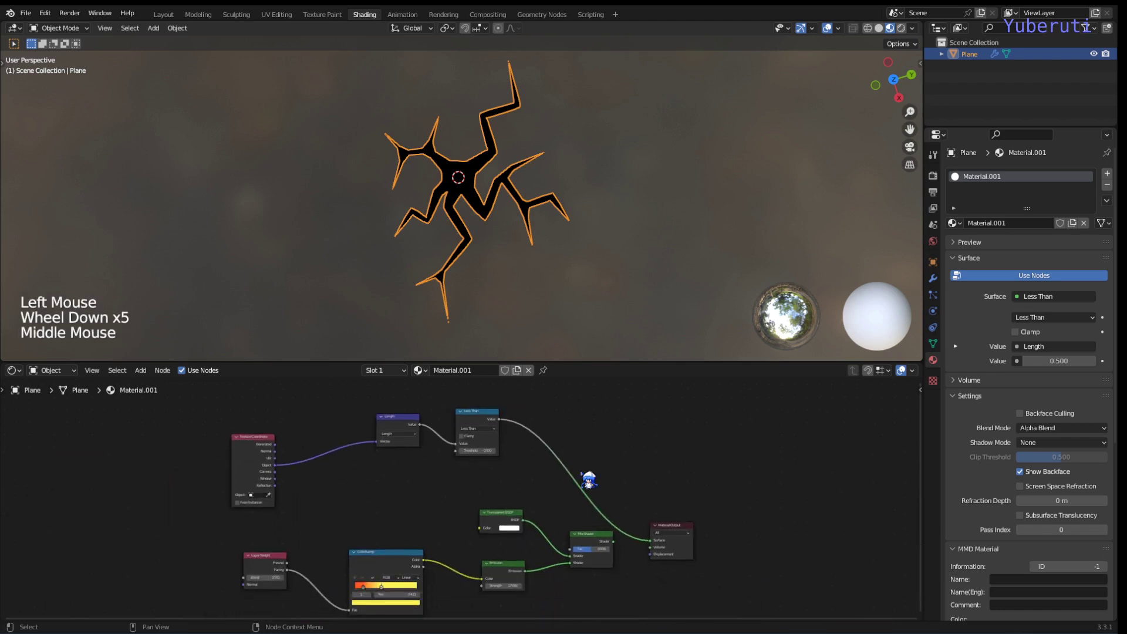
scroll(500, 431, up, 1)
click(508, 424)
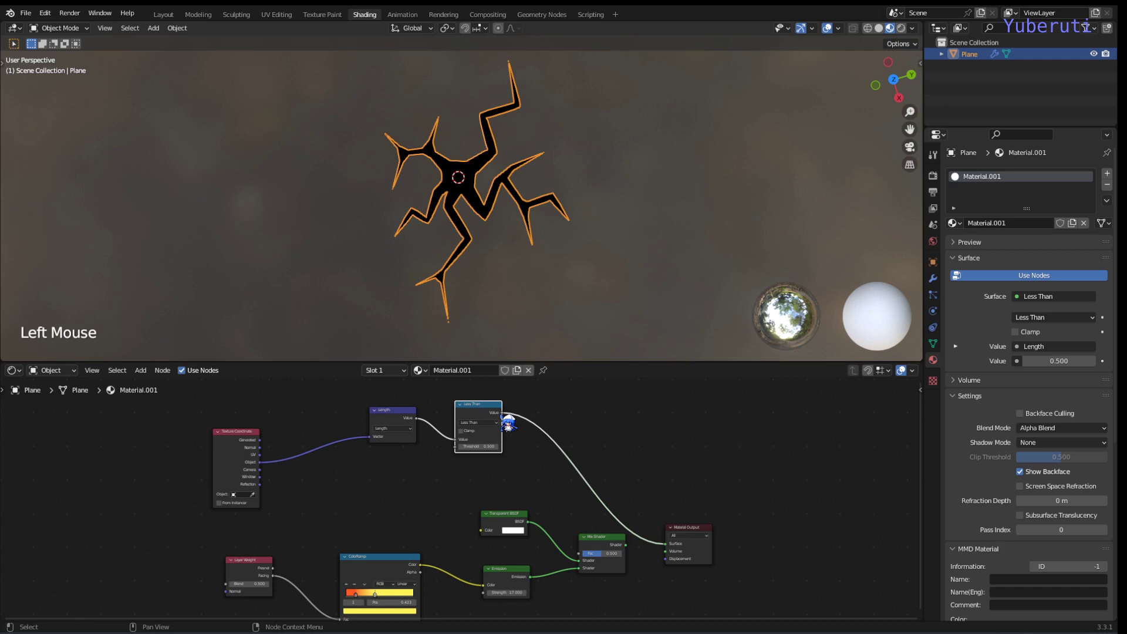
drag(507, 417, 622, 530)
click(613, 547)
ctrl+shift+click(616, 552)
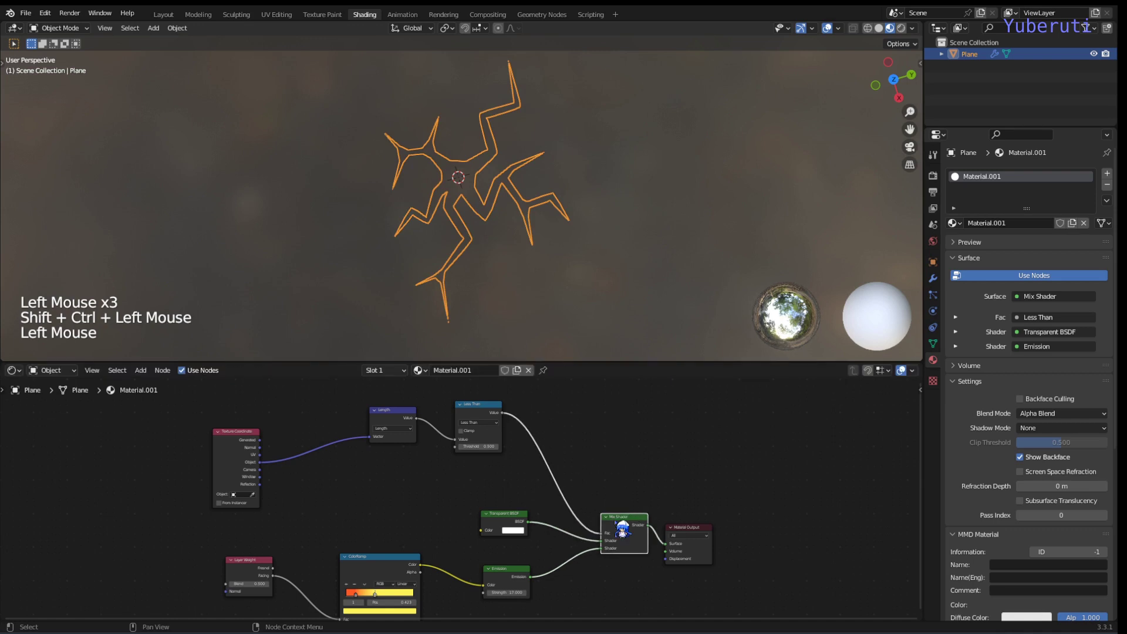
- Try raising the Less Than node's Threshold to 14.3, and reset it to the default 0.5
scroll(503, 466, up, 6)
middle_drag(503, 465, 487, 514)
scroll(487, 514, up, 1)
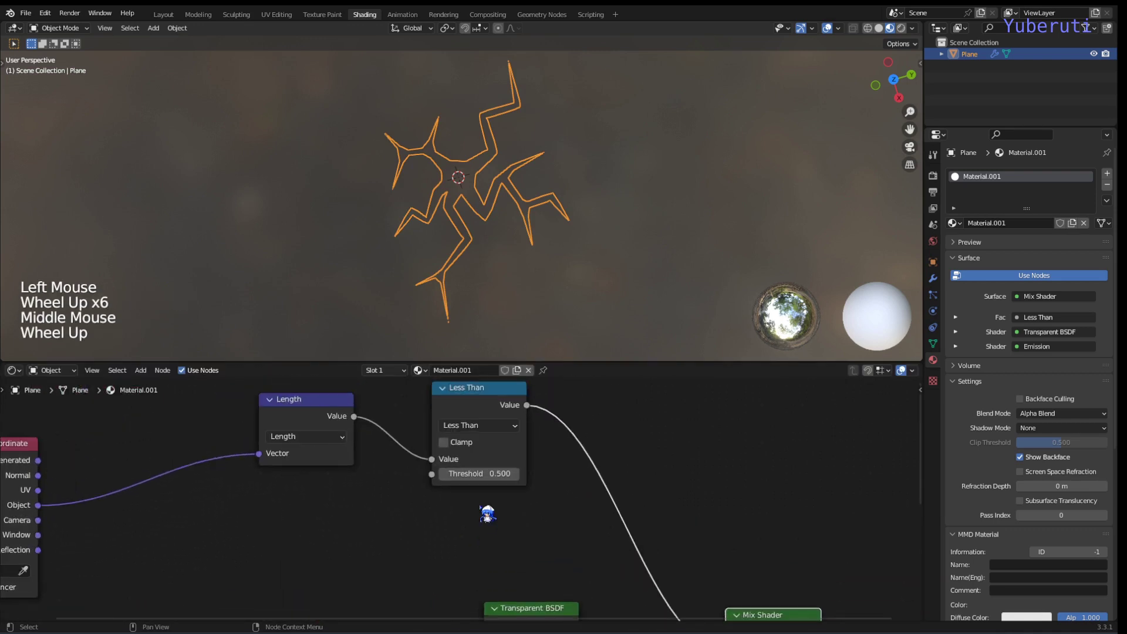
drag(463, 478, 713, 477)
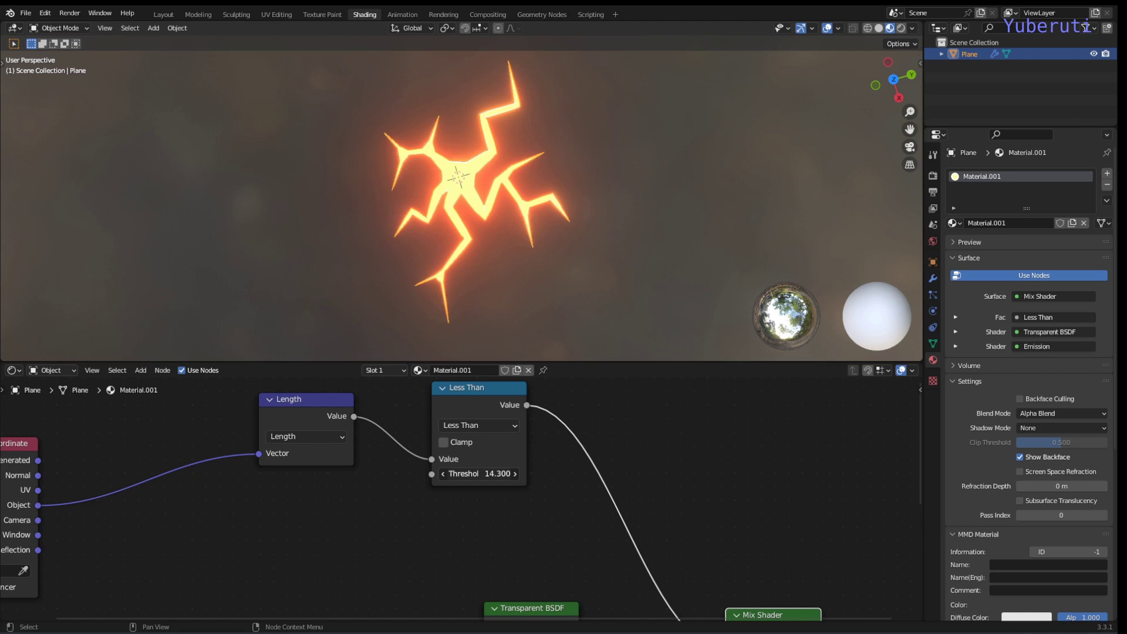
right_click(474, 486)
click(505, 540)
- Move the ColorRamp node up slightly to tidy the node layout
scroll(506, 540, down, 5)
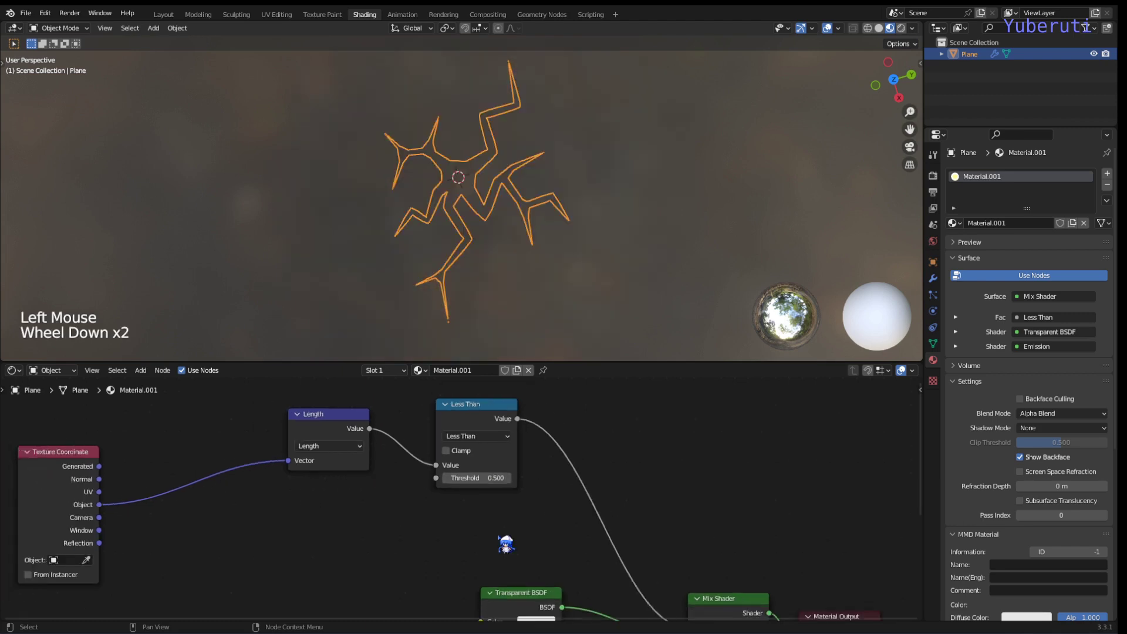
middle_drag(506, 541, 572, 398)
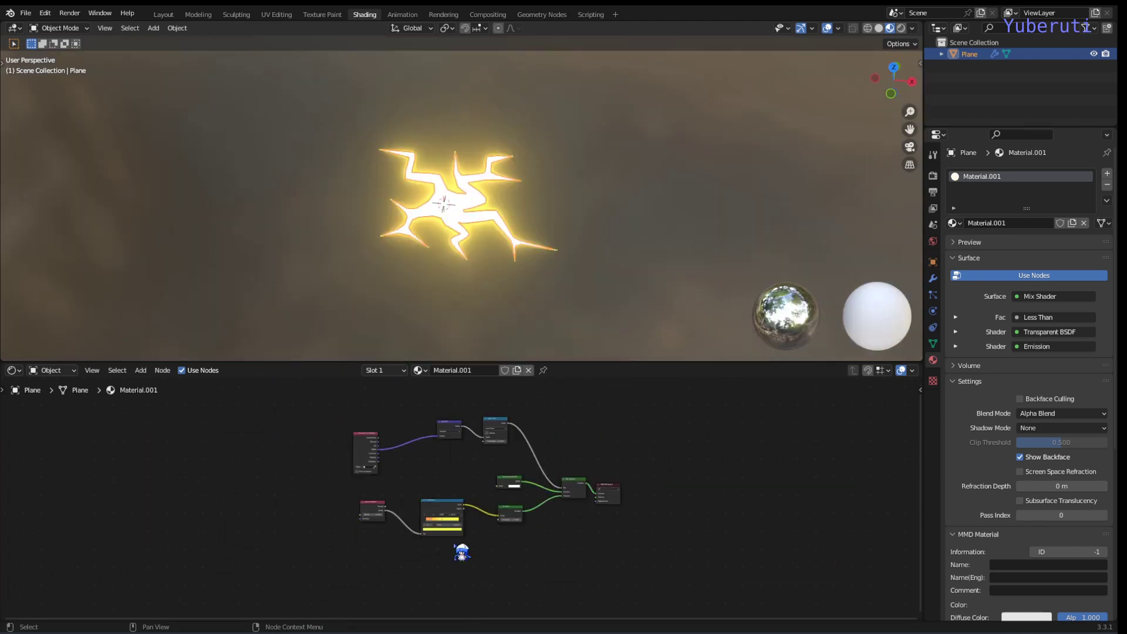
click(462, 508)
drag(462, 508, 462, 505)
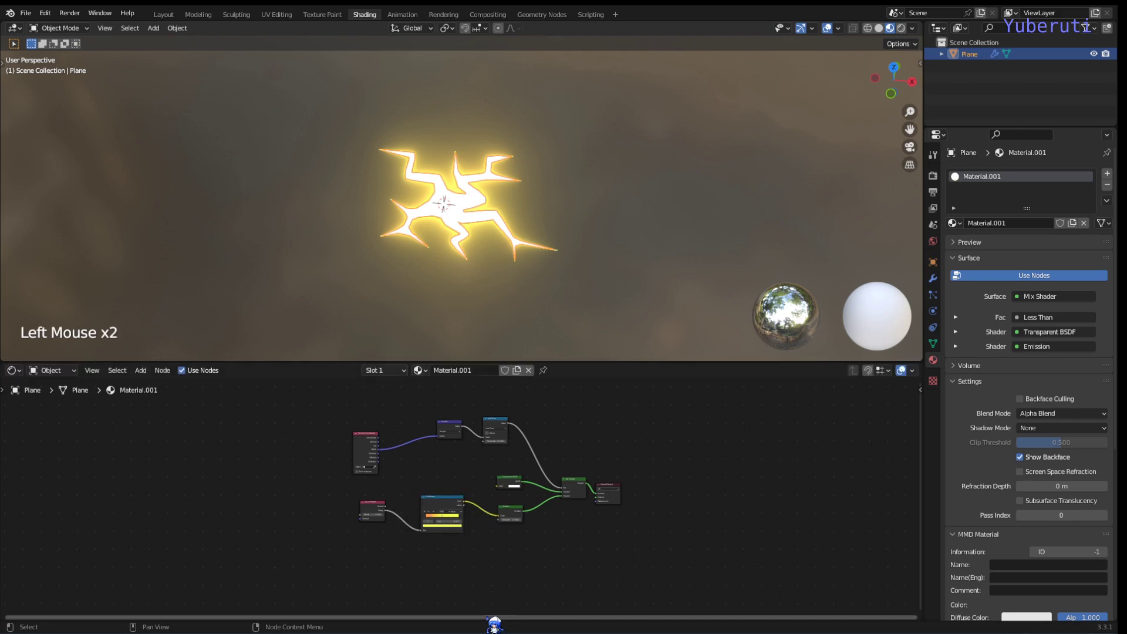
- Split a new area off beneath the node editor, turn it into a Timeline and make it taller
right_click(509, 624)
click(514, 624)
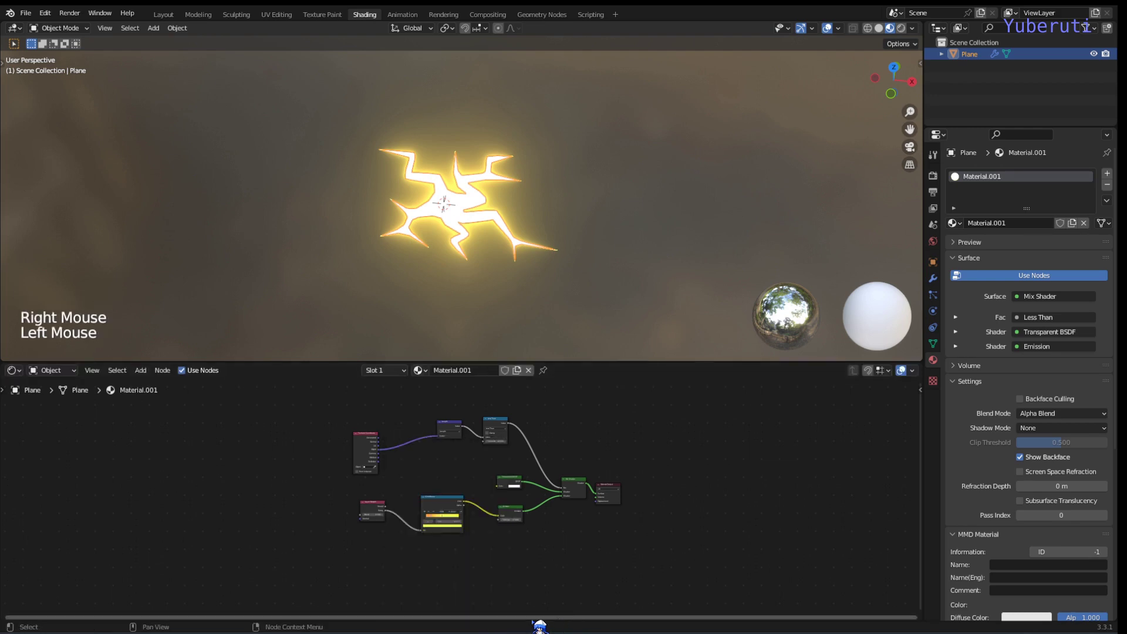
right_click(508, 621)
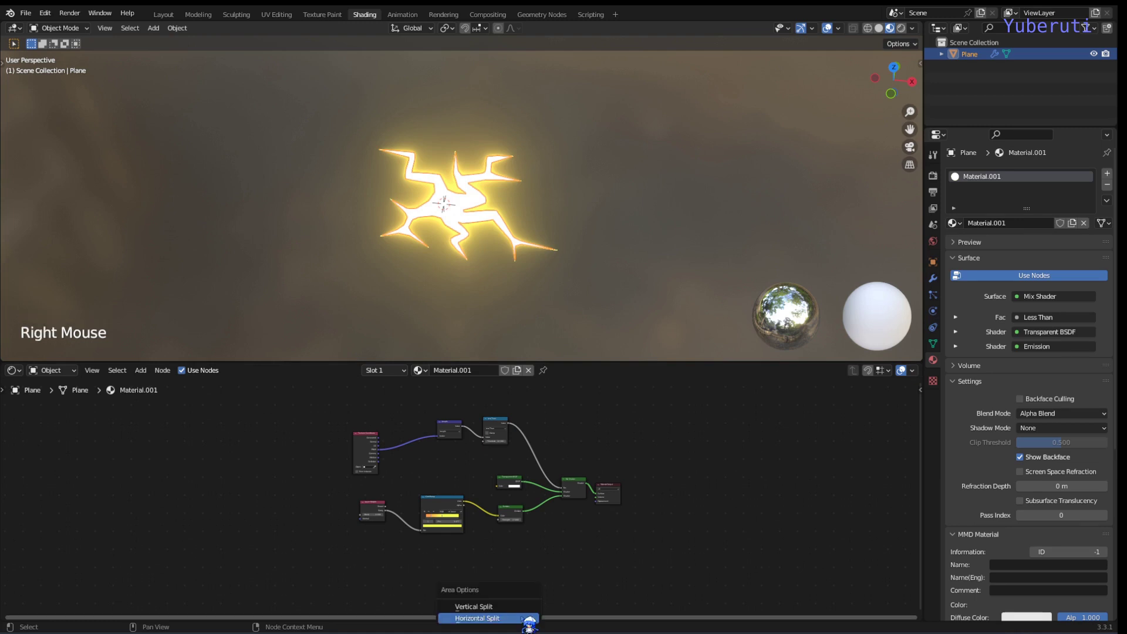
click(493, 607)
click(508, 562)
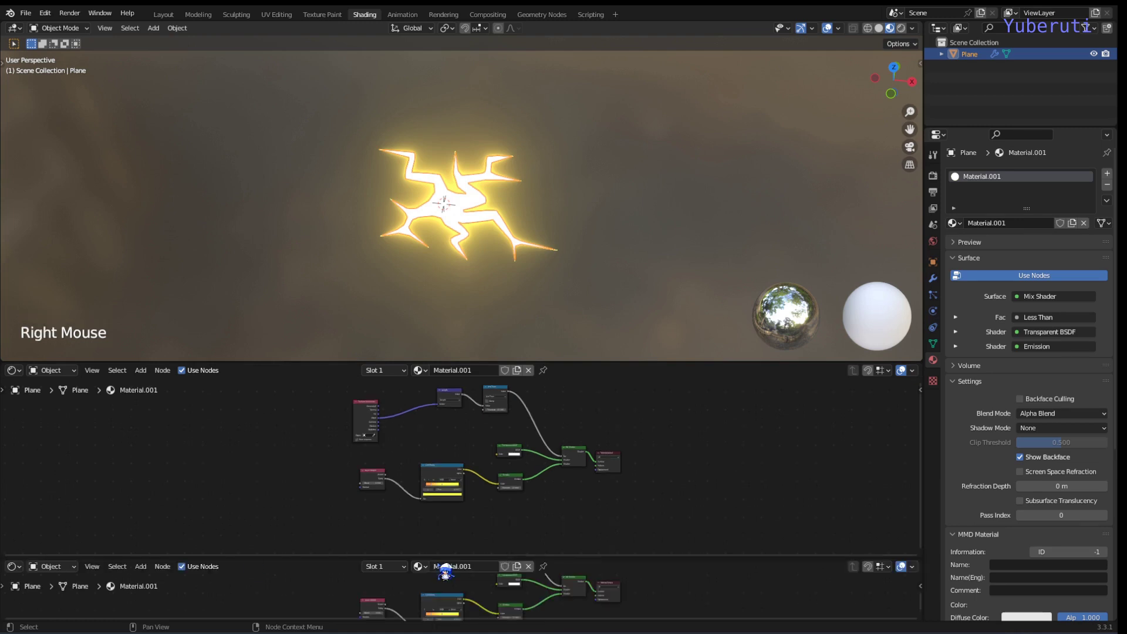
click(13, 567)
click(160, 463)
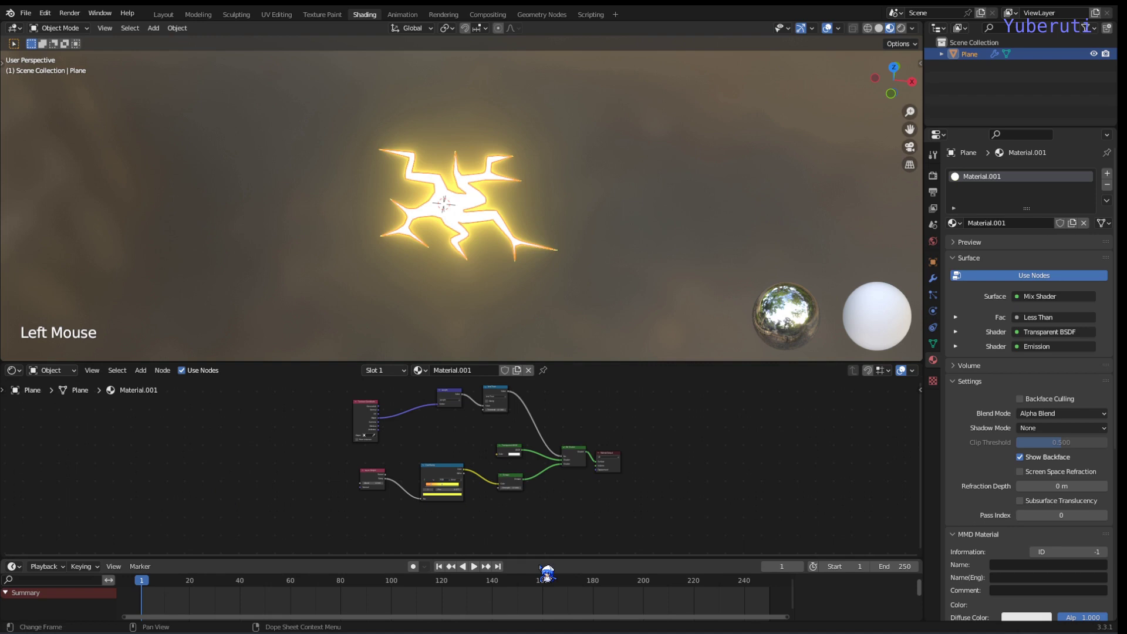
drag(541, 559, 541, 523)
- Try sweeping the Less Than node's Threshold down to -0.9 and back up to preview the crack's reveal
middle_drag(529, 469, 546, 420)
scroll(483, 482, up, 7)
scroll(483, 481, up, 1)
drag(437, 452, 240, 451)
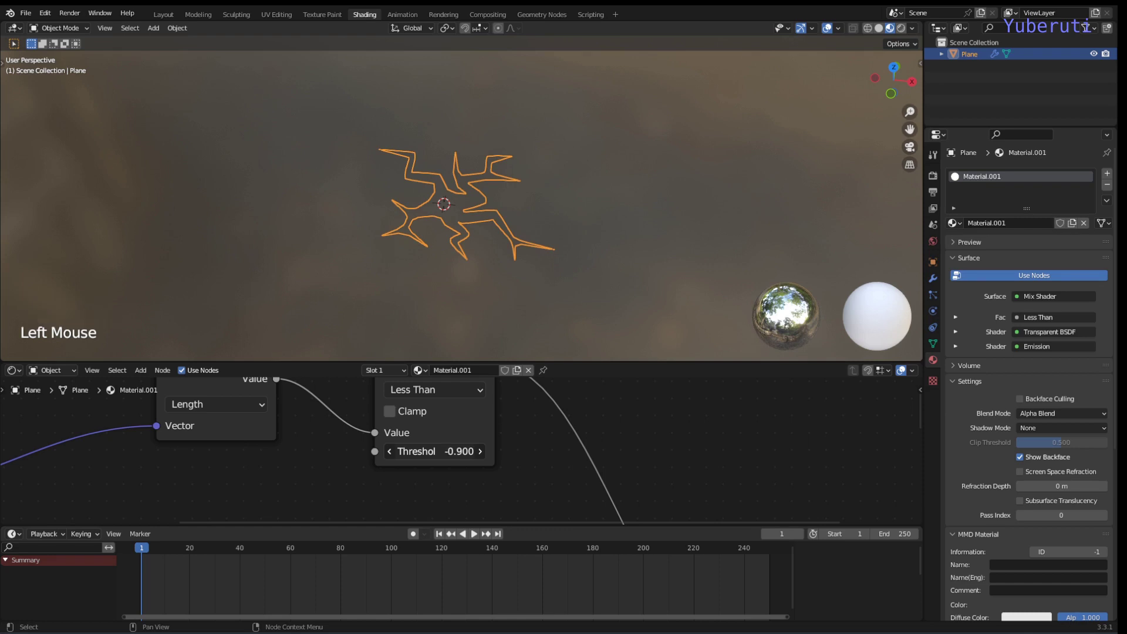
drag(240, 451, 449, 452)
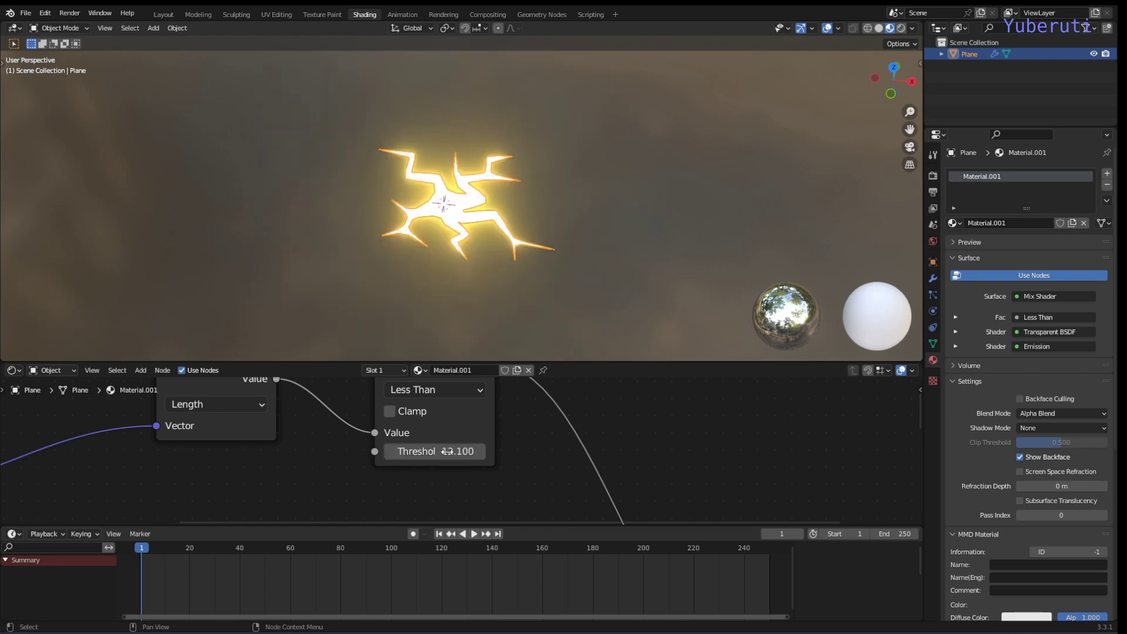
- Set the Less Than node's Threshold to 0 and insert a keyframe for it at frame 1
click(449, 452)
text(0)
key(Return)
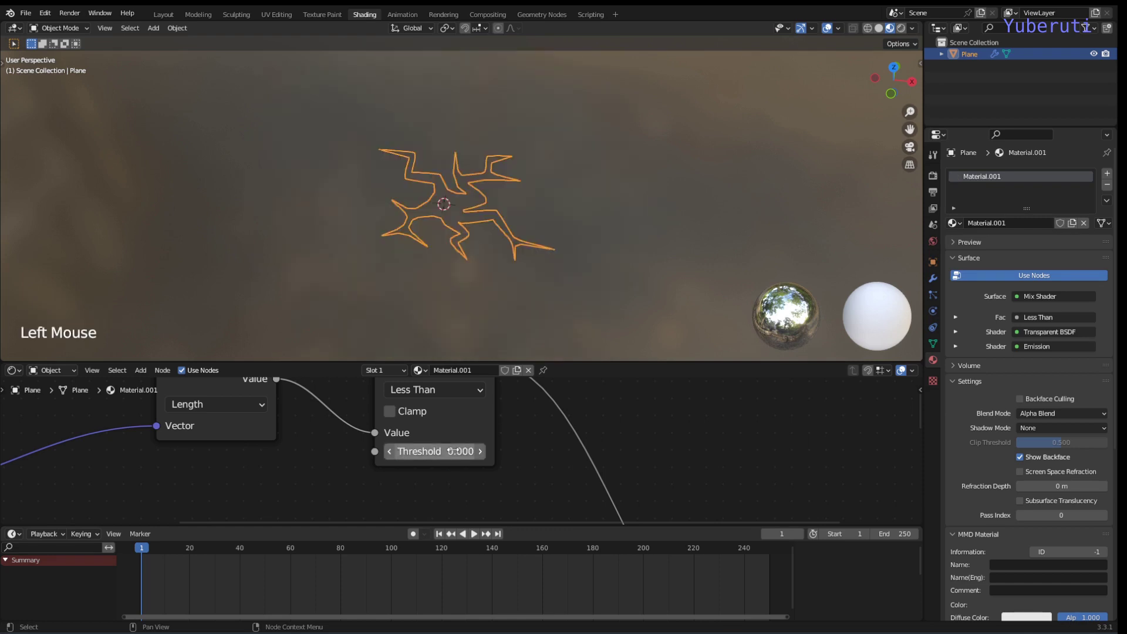
key(i)
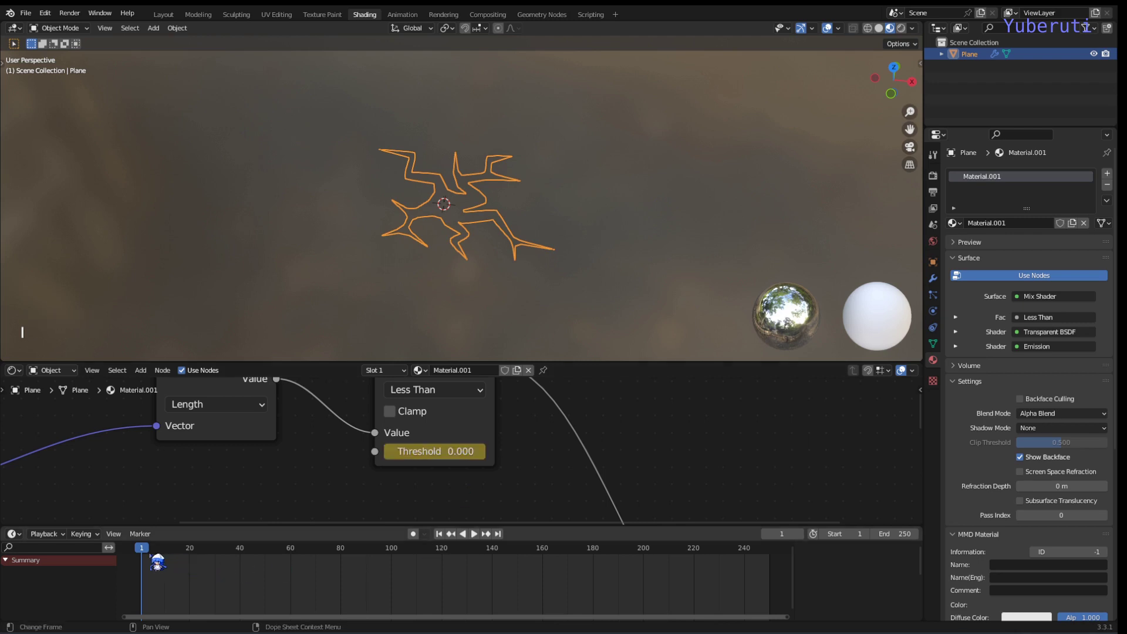
- Go to frame 20, set the Less Than node's Threshold to 12.4 and insert a keyframe for it
drag(151, 560, 203, 561)
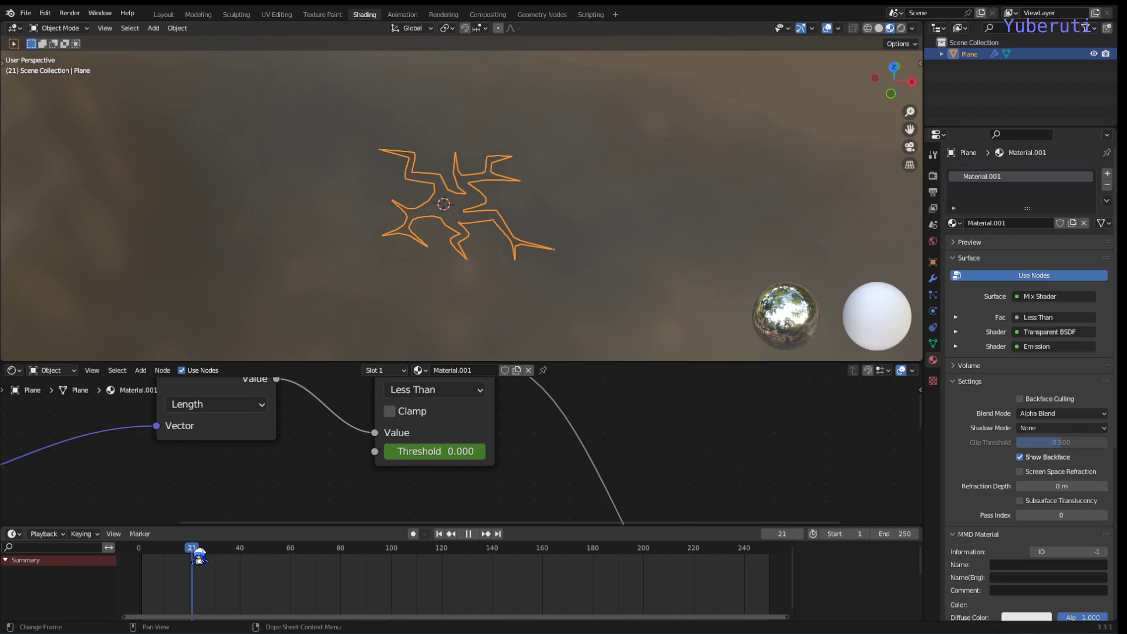
drag(199, 557, 190, 558)
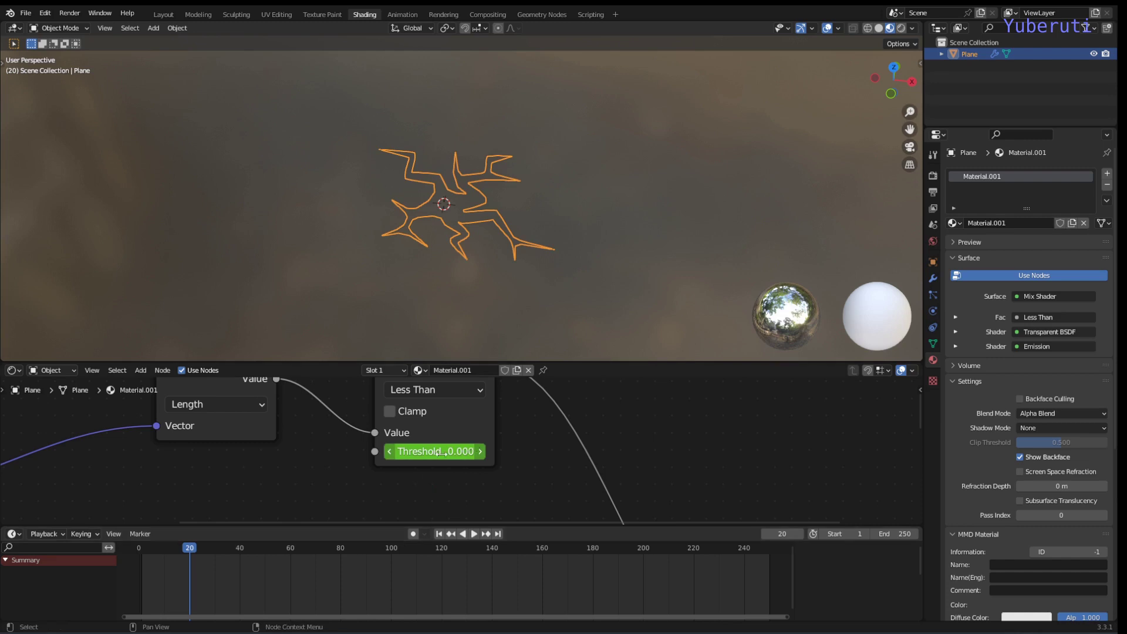
drag(442, 453, 511, 453)
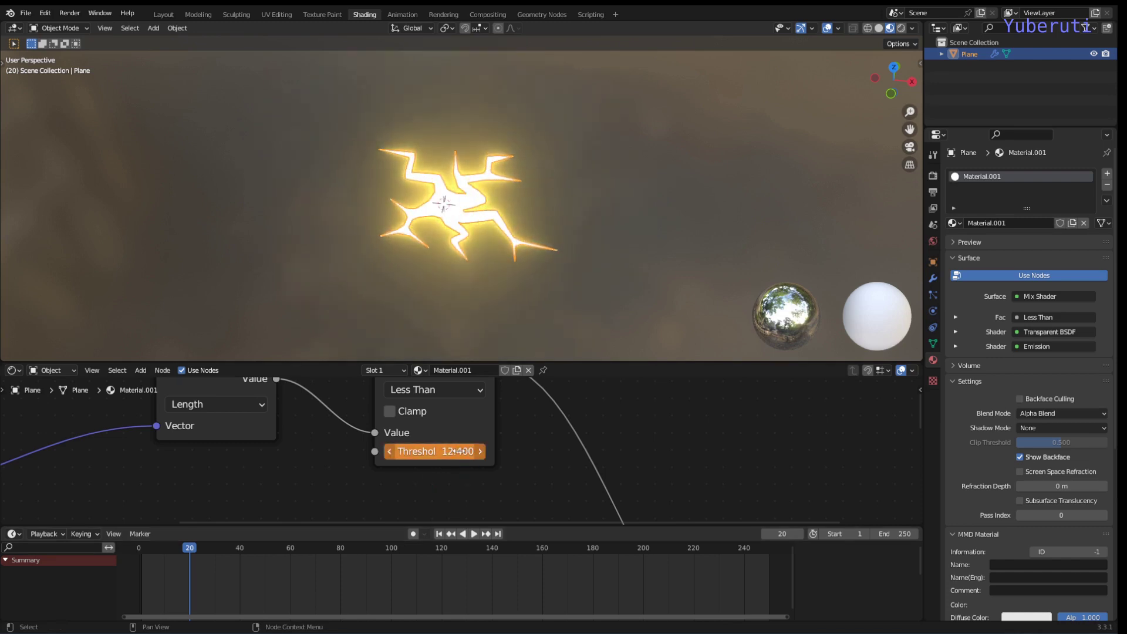
key(i)
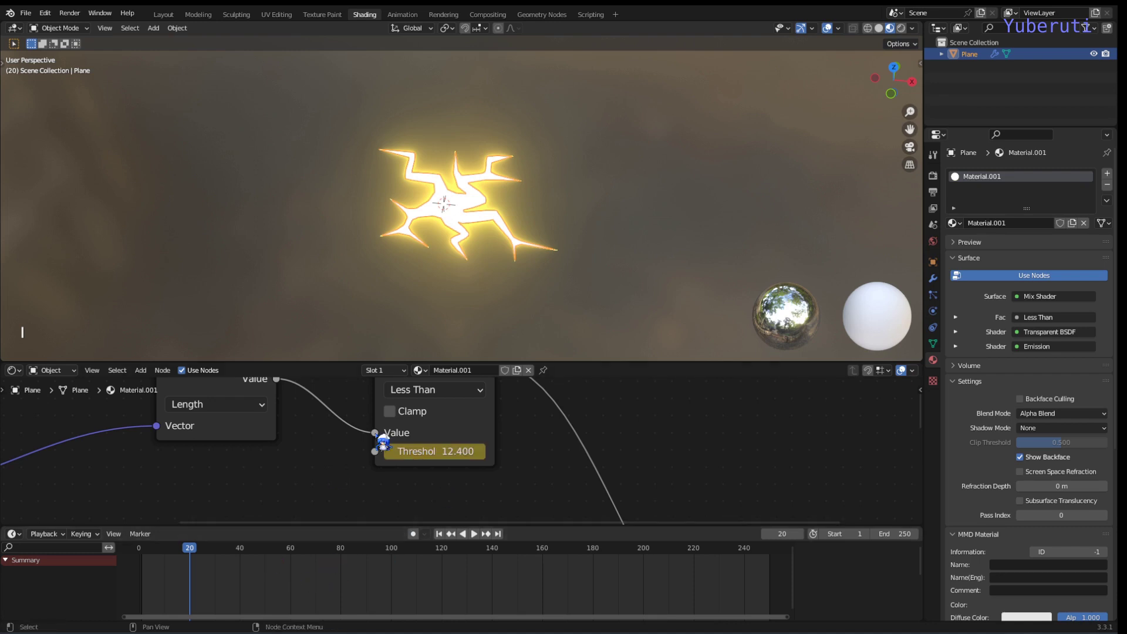
- Select the Less Than node to bring its keyframes into the Timeline, and set the scene's end frame to 20
click(491, 423)
middle_drag(275, 592, 570, 593)
click(892, 534)
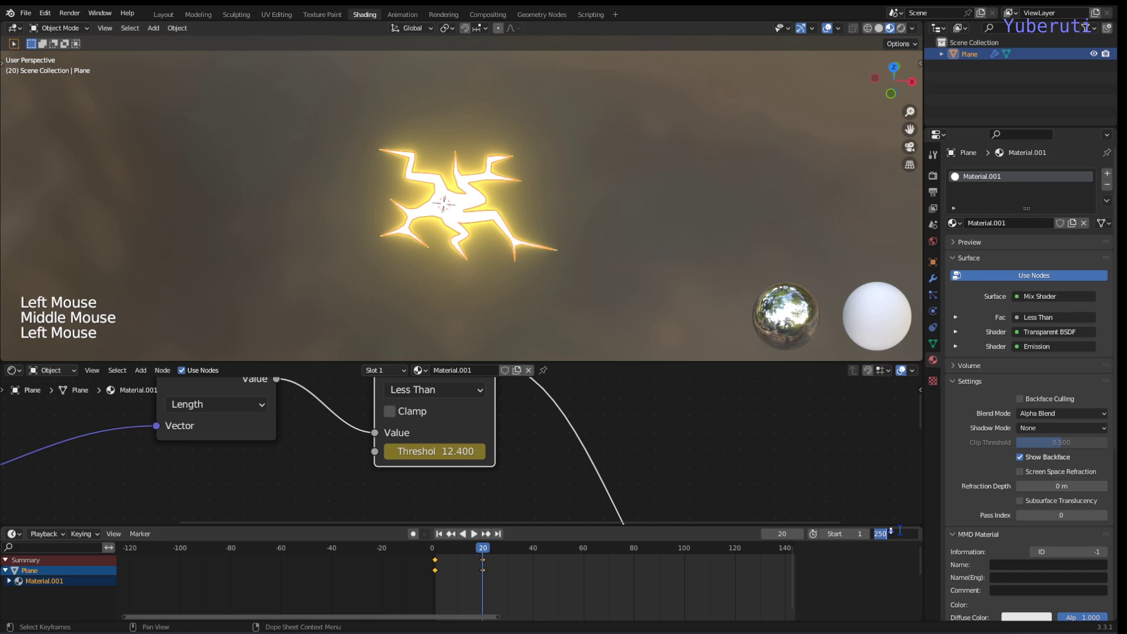
text(20)
key(Return)
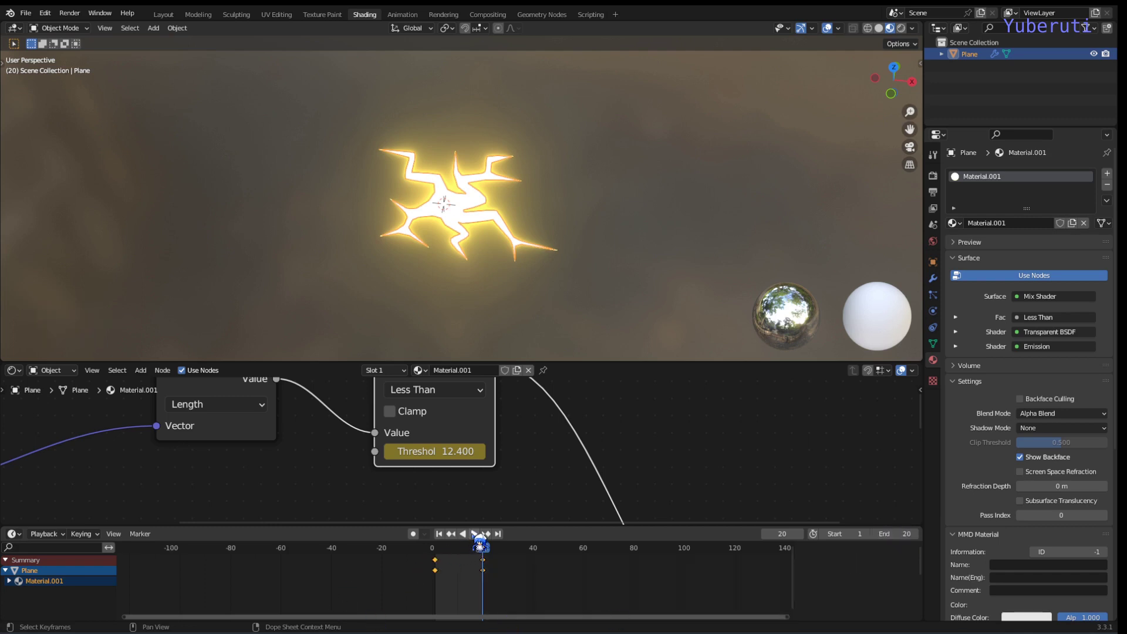
- Play the crack's reveal animation, stop it, and look at the crack from another angle
click(474, 534)
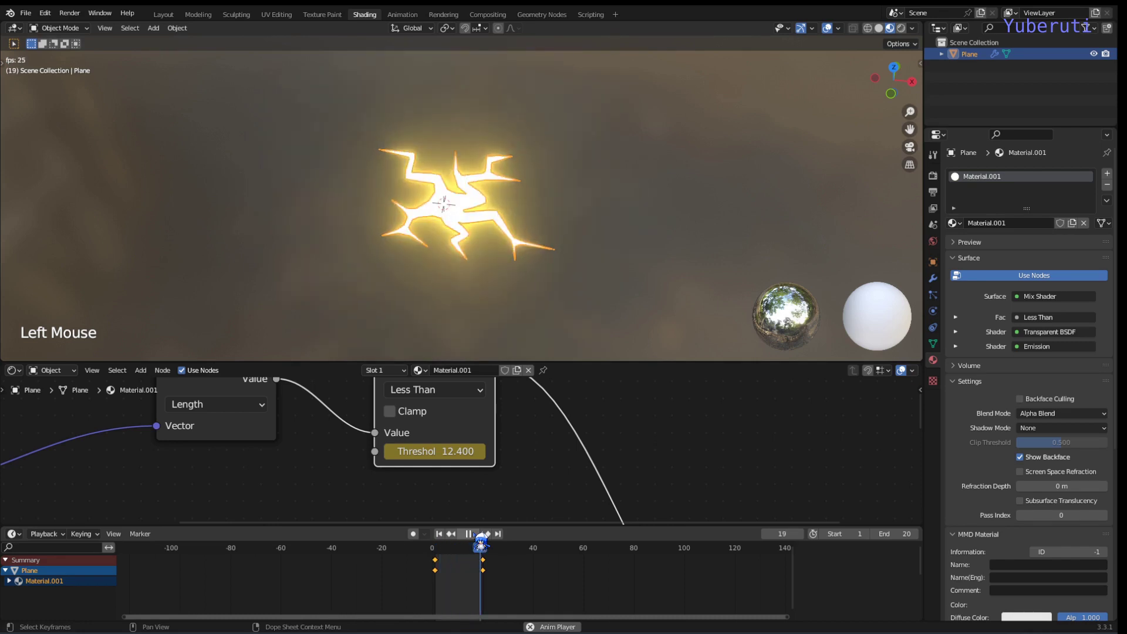
key(space)
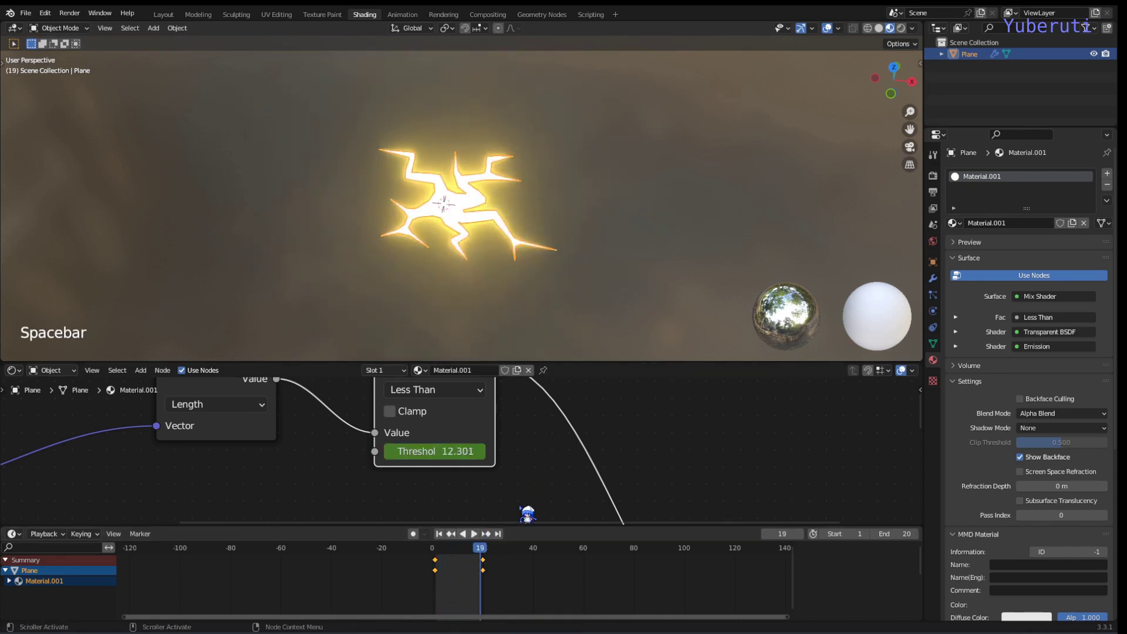
middle_drag(528, 320, 475, 273)
- Deselect the Less Than node and shrink the Timeline's height to give the node editor more room
click(519, 467)
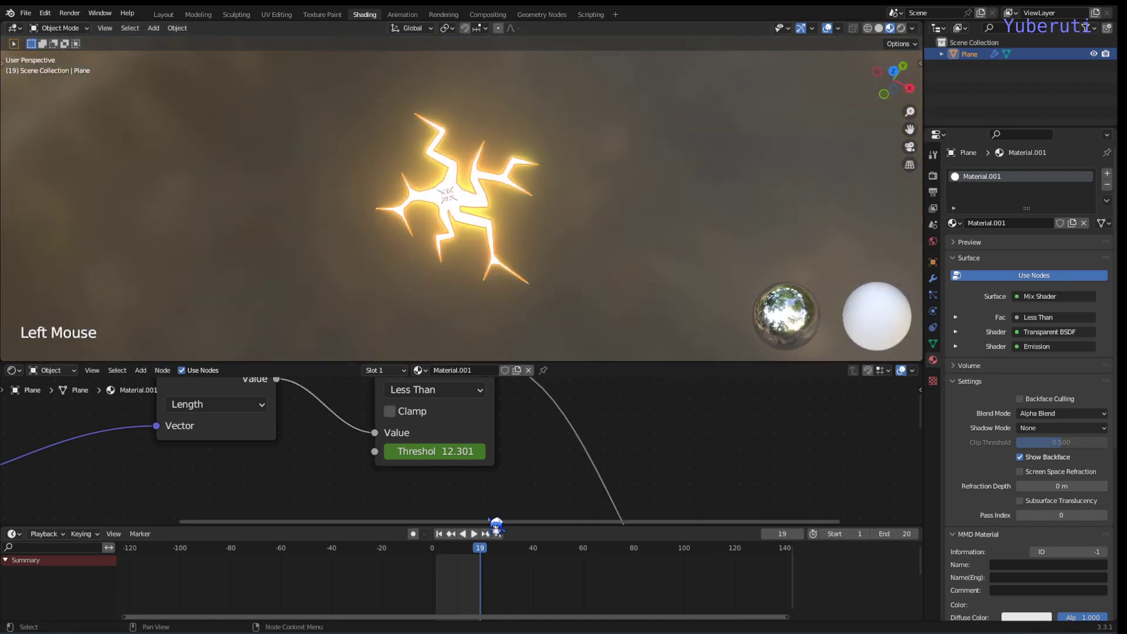
scroll(441, 417, down, 5)
shift+middle_drag(464, 446, 477, 409)
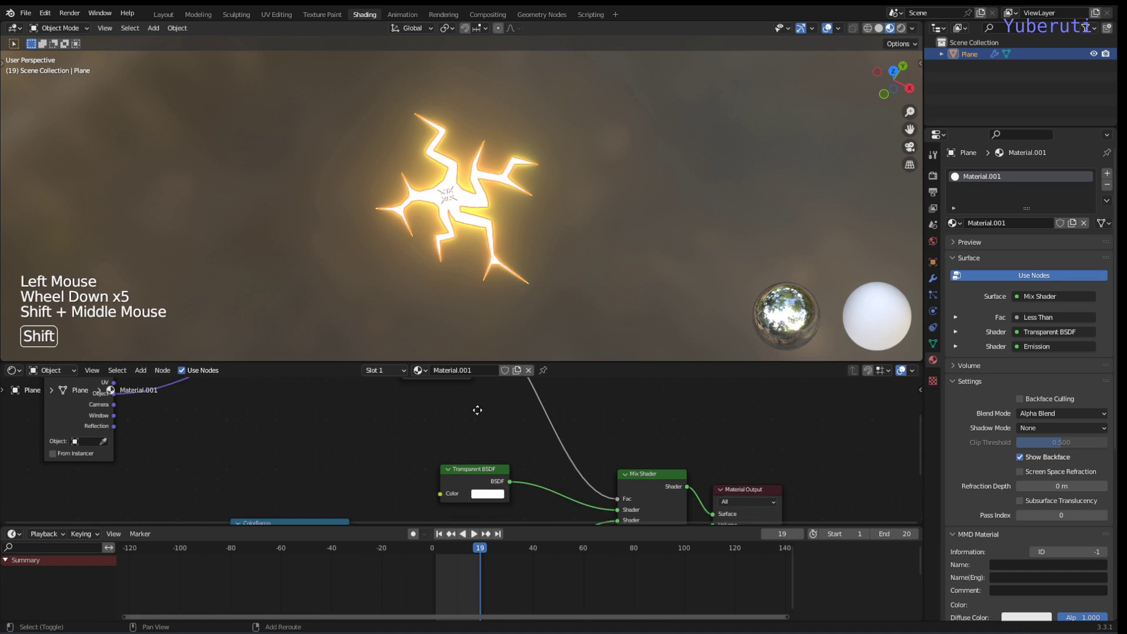
drag(518, 525, 518, 568)
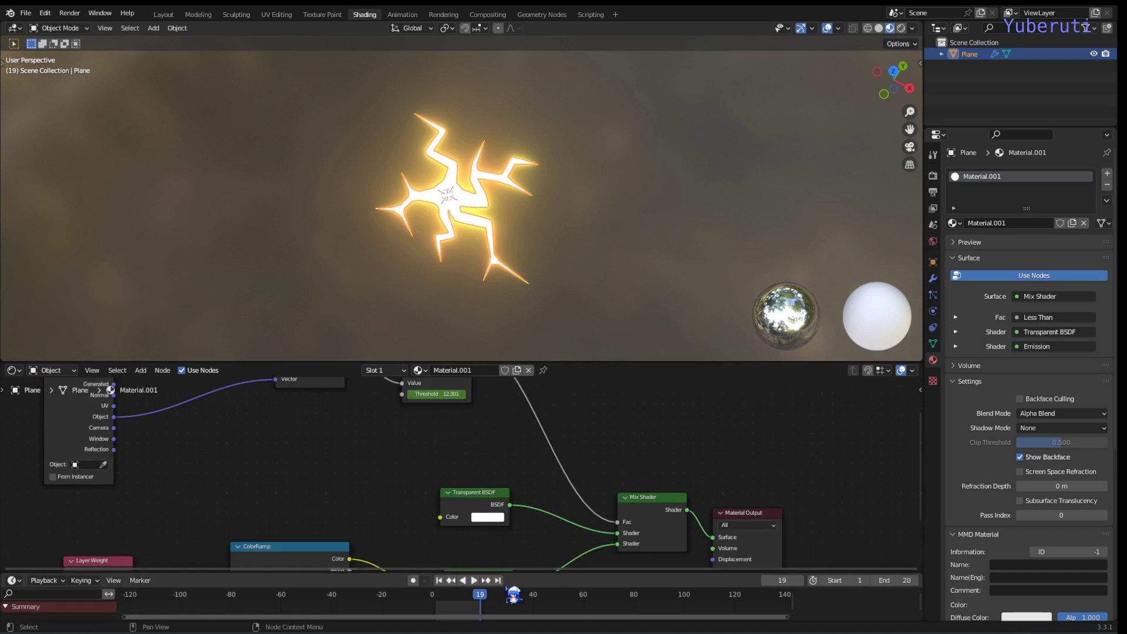